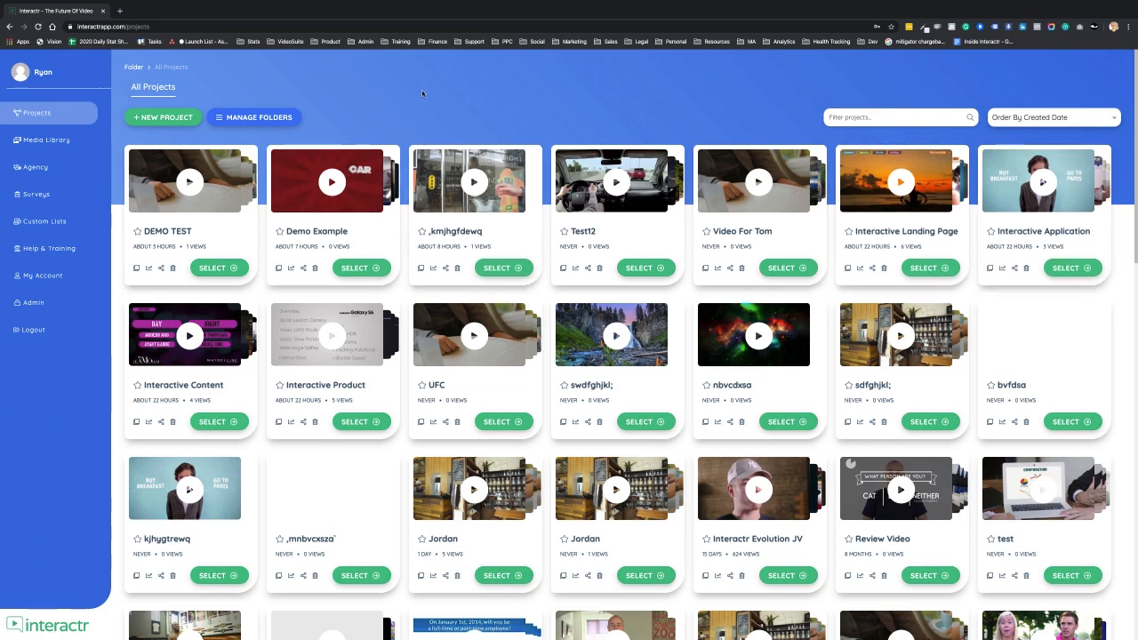
- Create a new blank project named BLANK
click(167, 118)
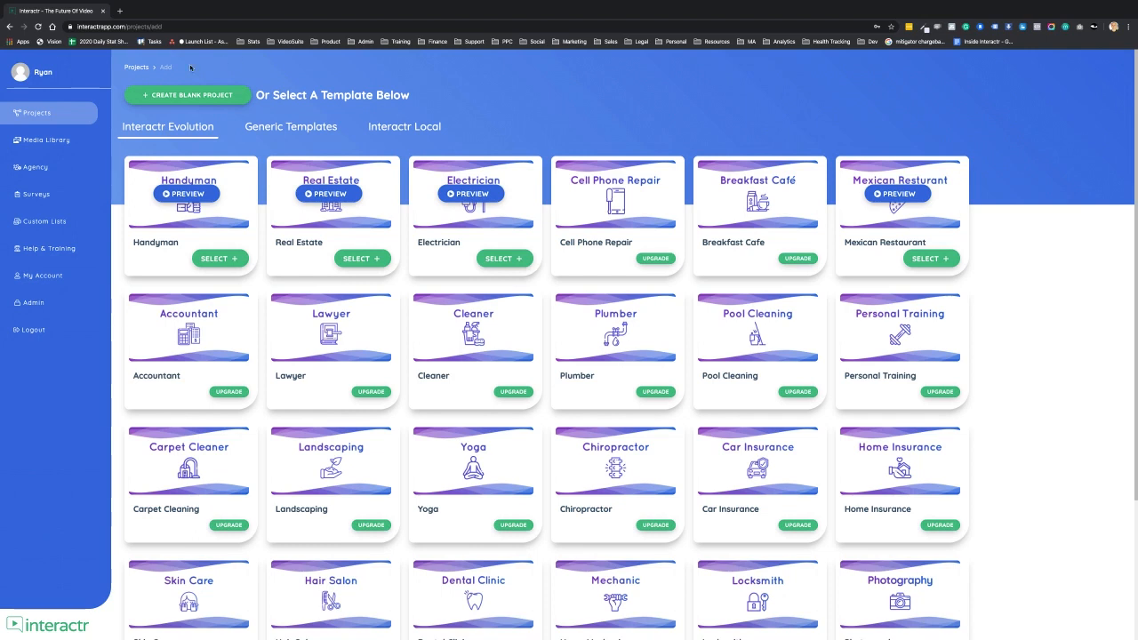
click(189, 98)
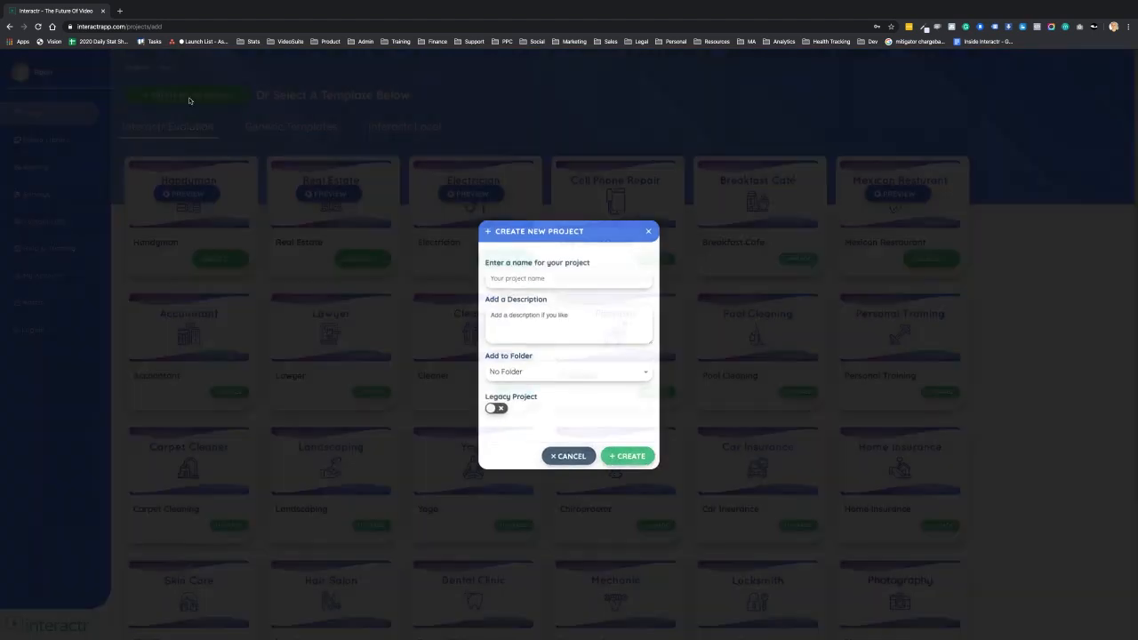
text(BLANK)
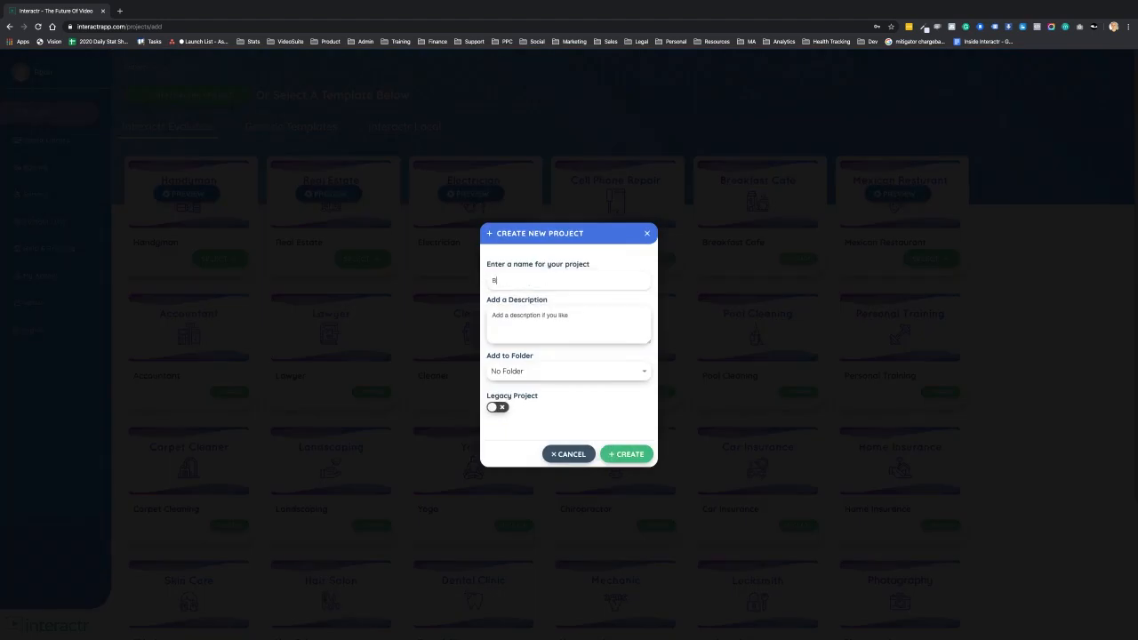
click(627, 456)
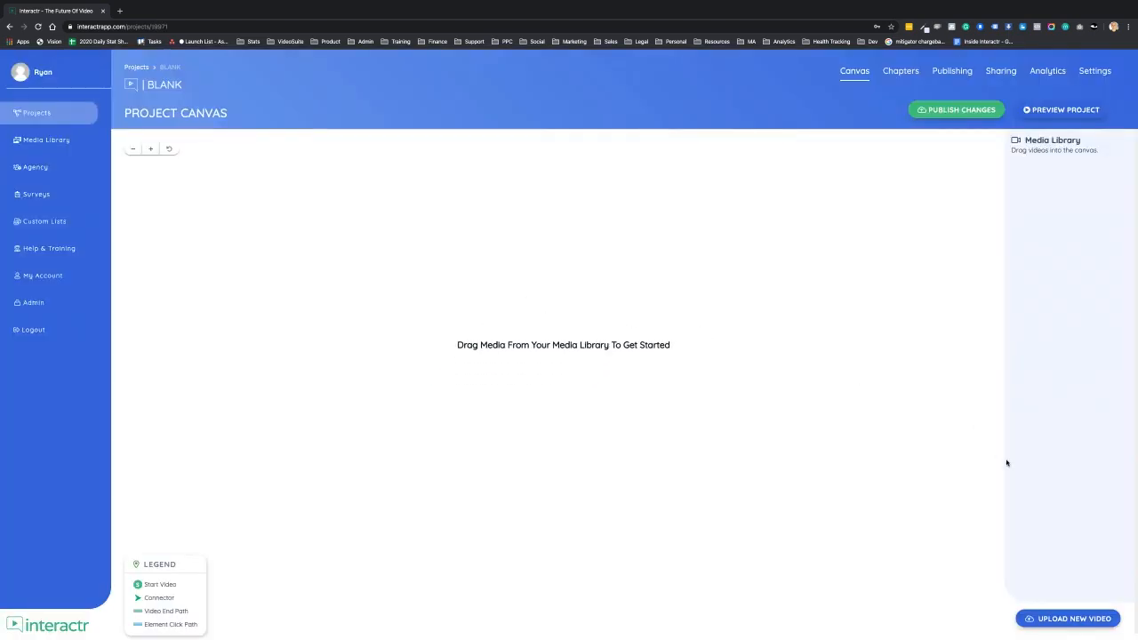
- Return to the projects list and open the DEMO TEST project
click(1088, 622)
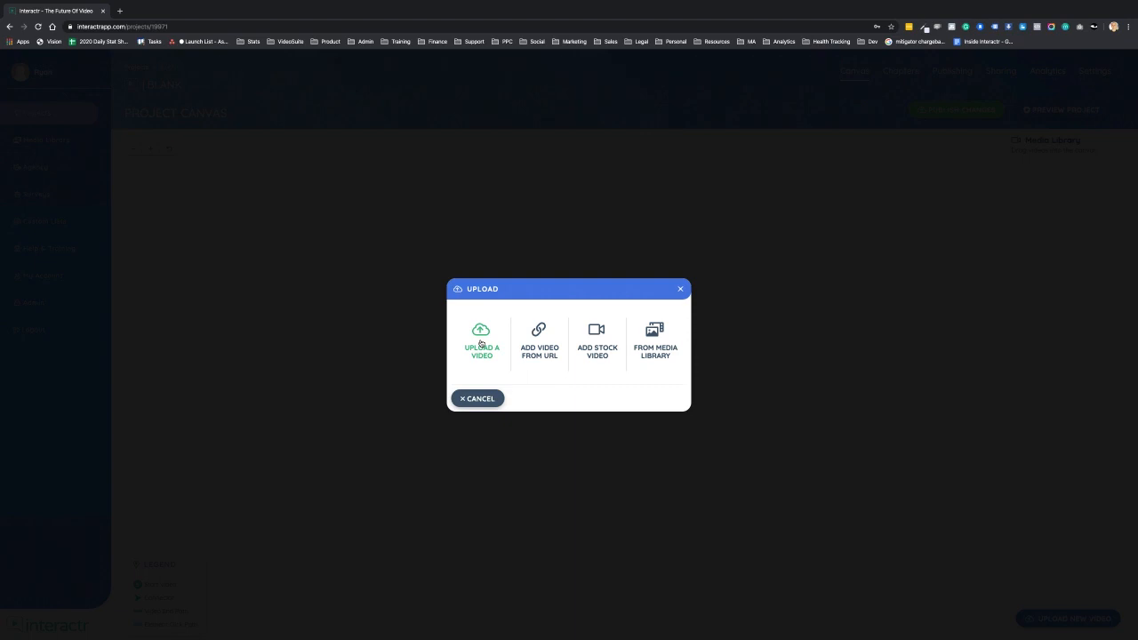
click(485, 403)
click(137, 68)
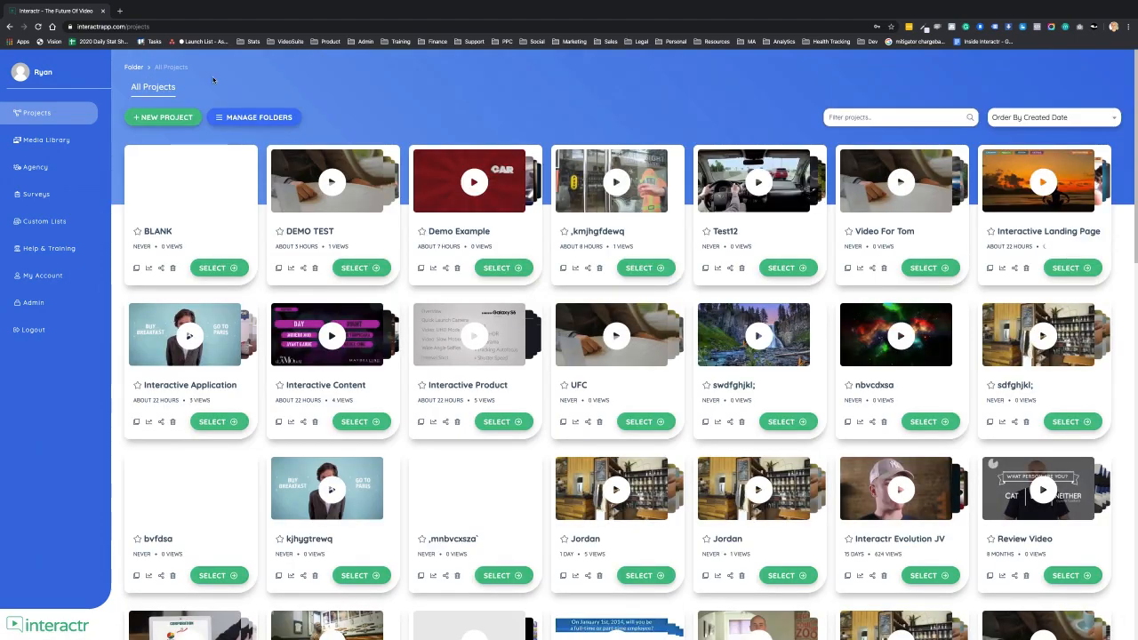
click(360, 270)
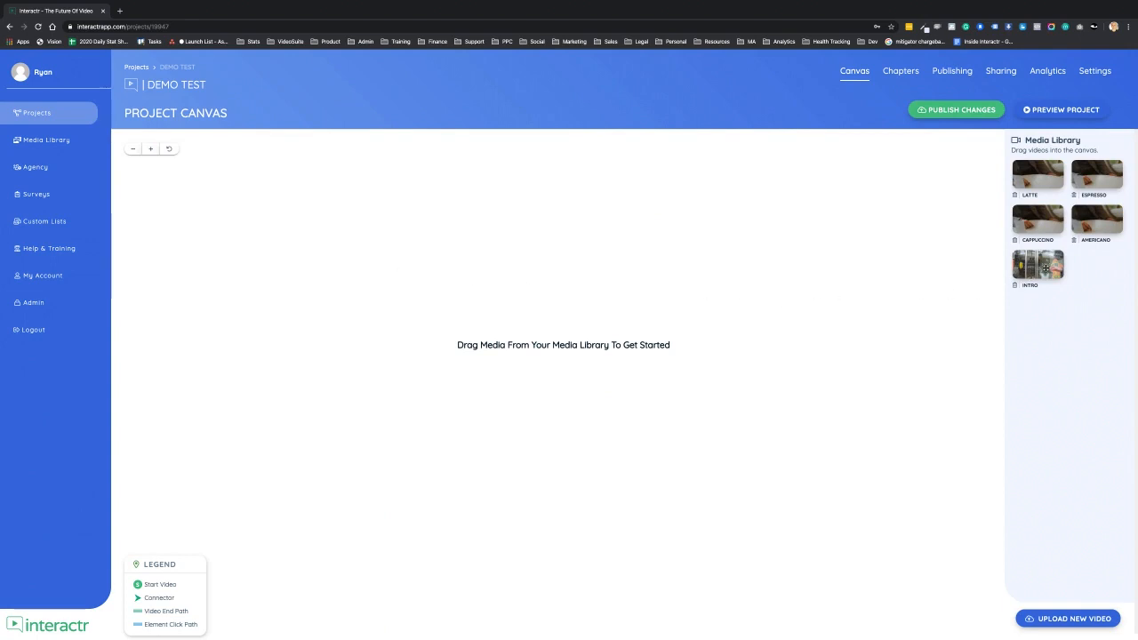
- Place the INTRO, LATTE, ESPRESSO, CAPPUCCINO and AMERICANO videos on the canvas, INTRO on the left and the drinks stacked in a column
drag(1045, 267, 284, 308)
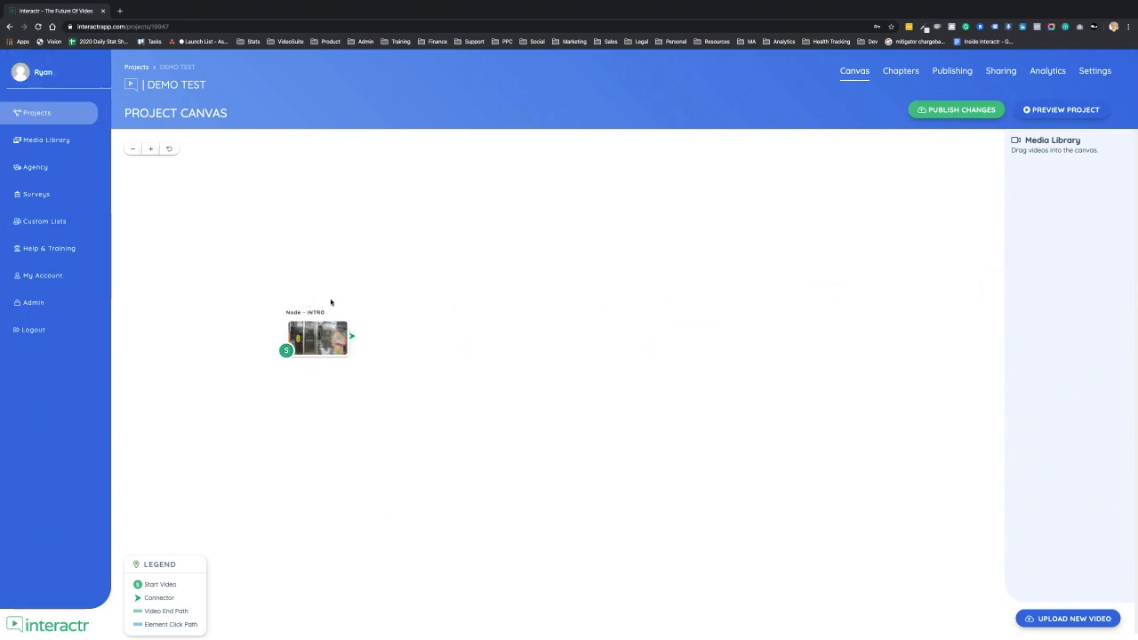
drag(1037, 175, 515, 176)
drag(1037, 220, 519, 283)
drag(1040, 212, 517, 388)
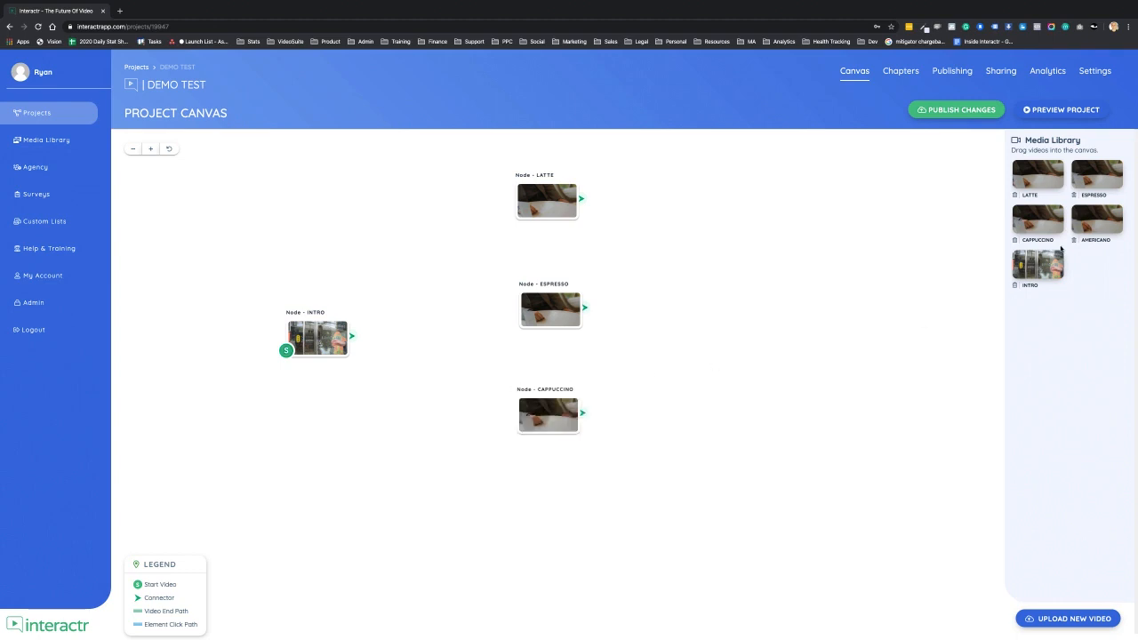
drag(1096, 219, 527, 509)
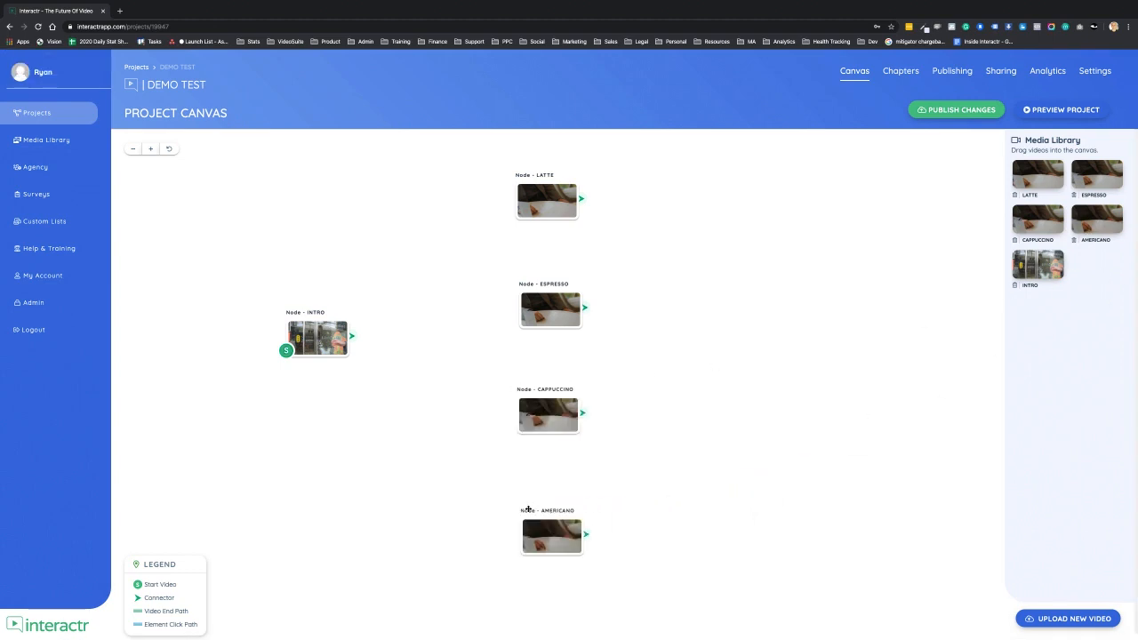
drag(693, 383, 720, 398)
click(585, 426)
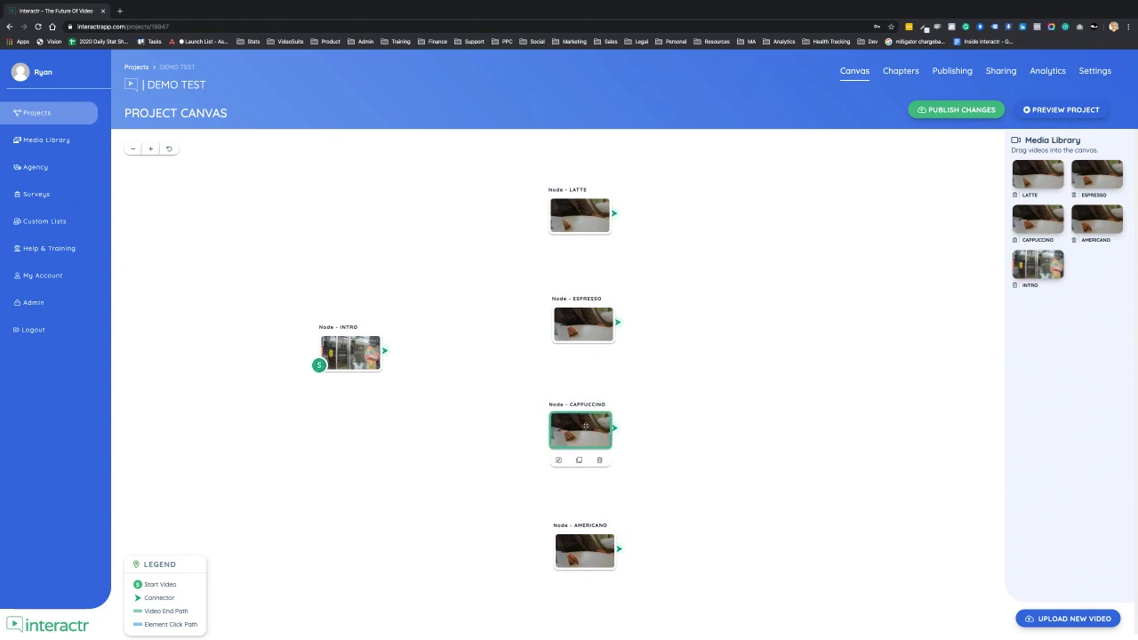
click(583, 554)
click(762, 418)
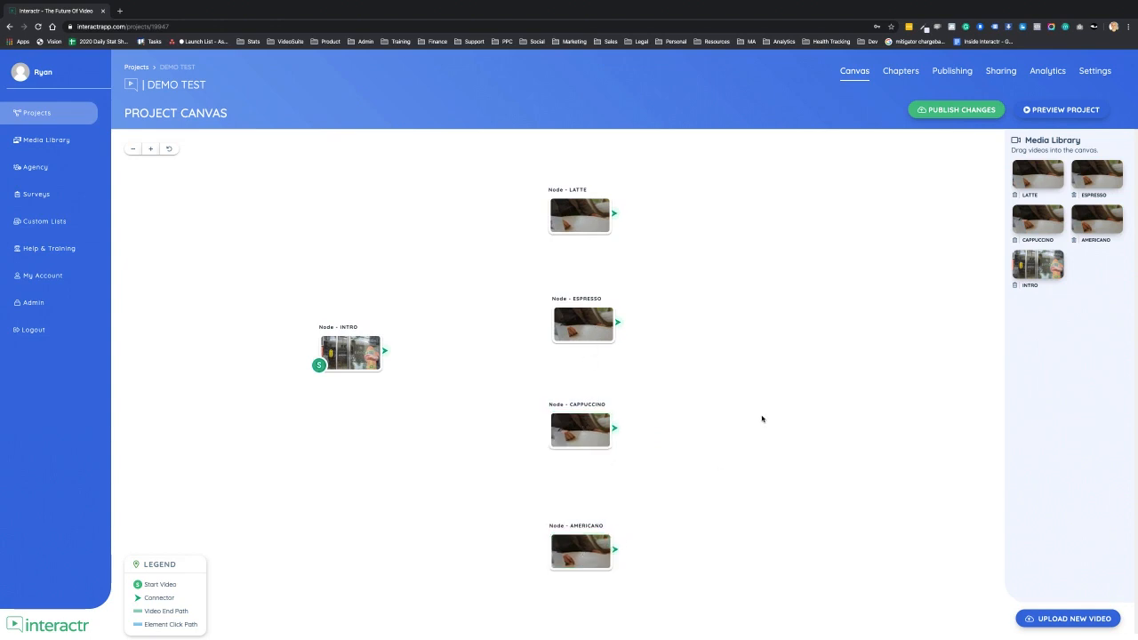
- Open the INTRO node and add an interaction layer using the Coffee Shop preset
drag(386, 351, 469, 311)
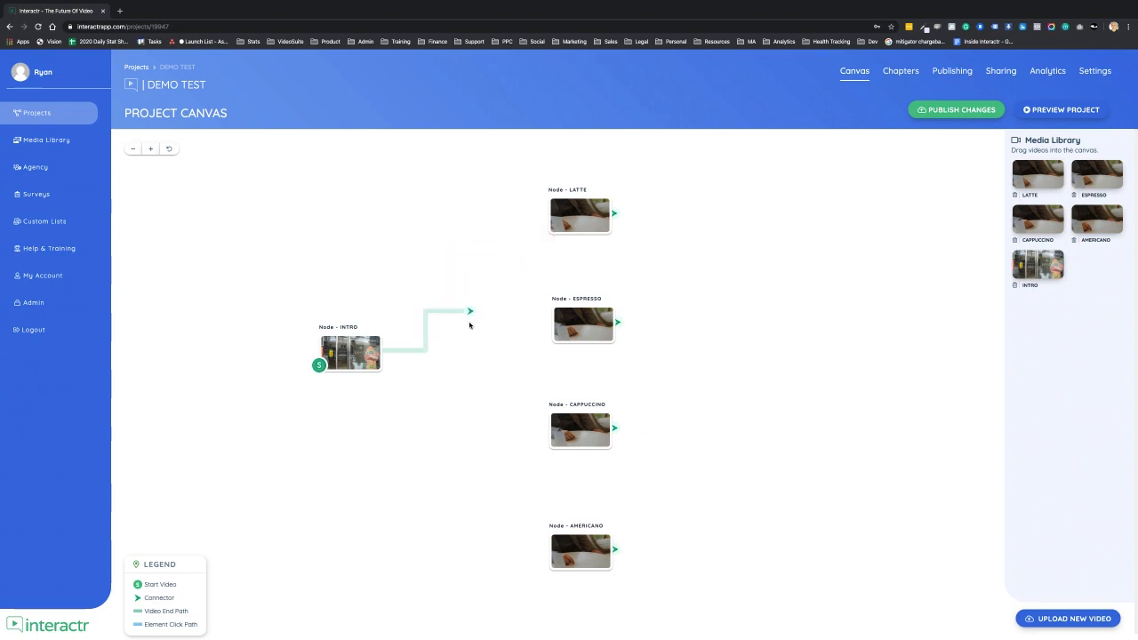
double_click(356, 355)
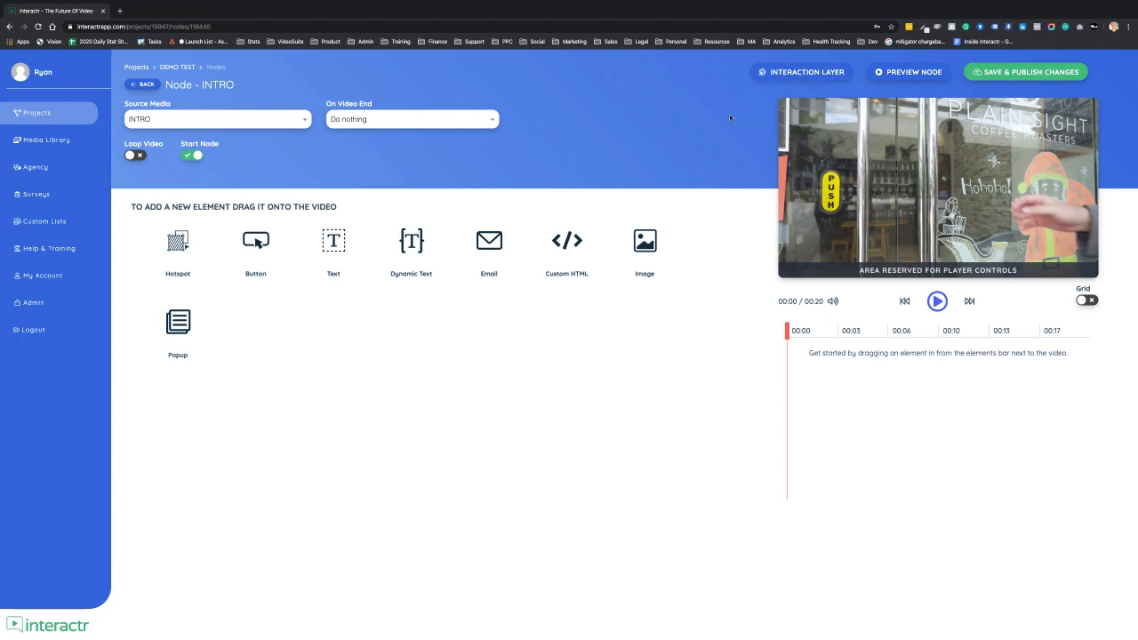
click(802, 72)
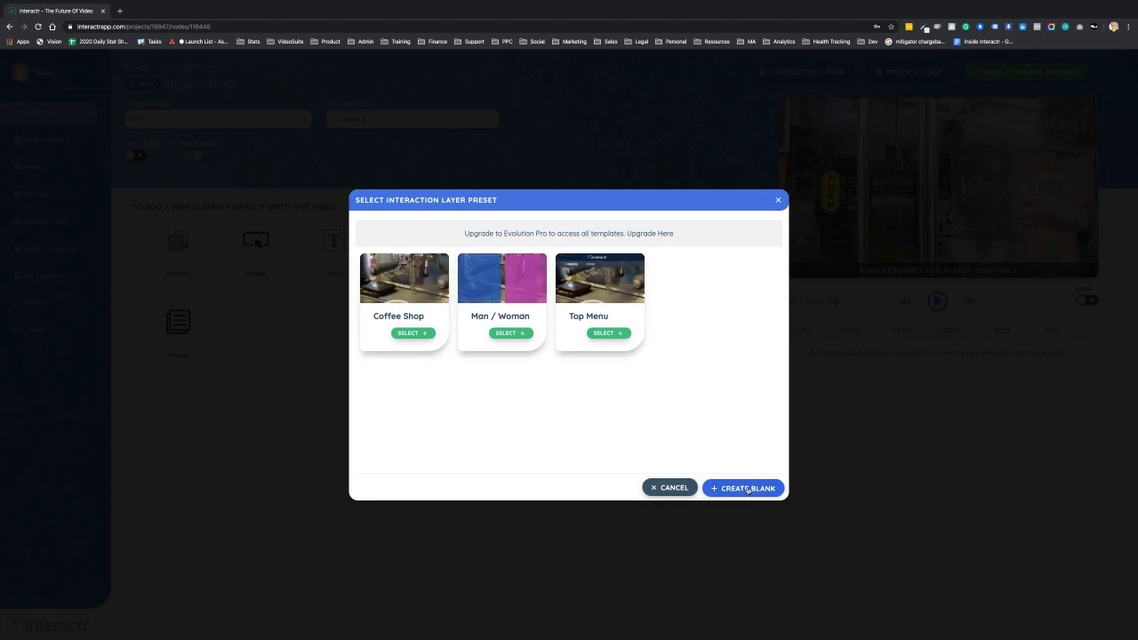
click(418, 337)
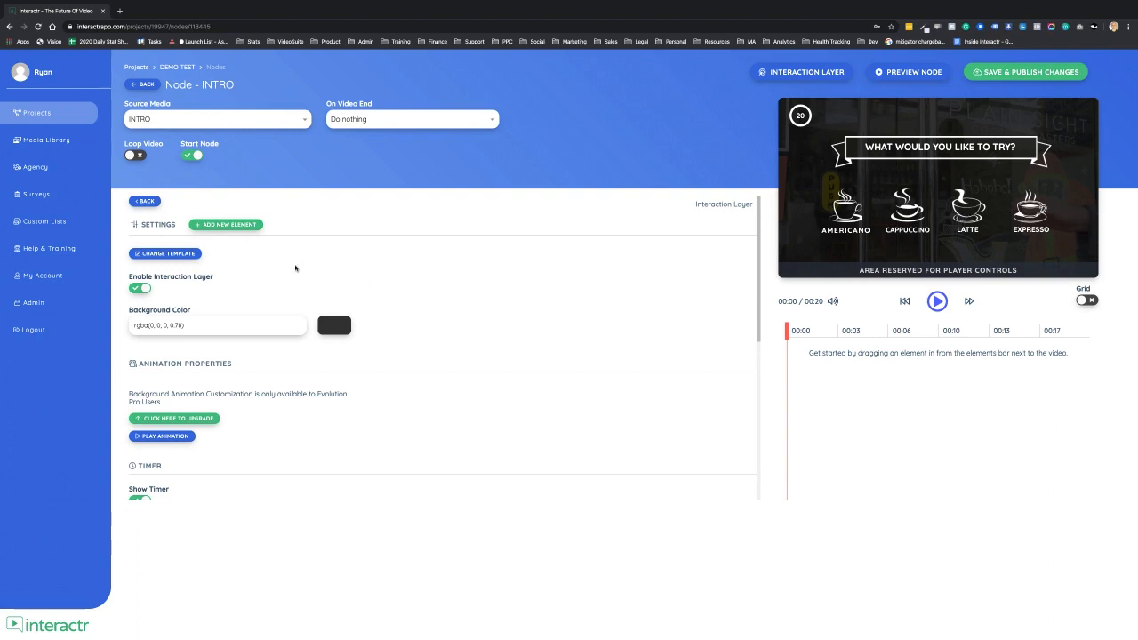
- Try the Man / Woman and Top Menu templates on the interaction layer before switching back to Coffee Shop
click(166, 254)
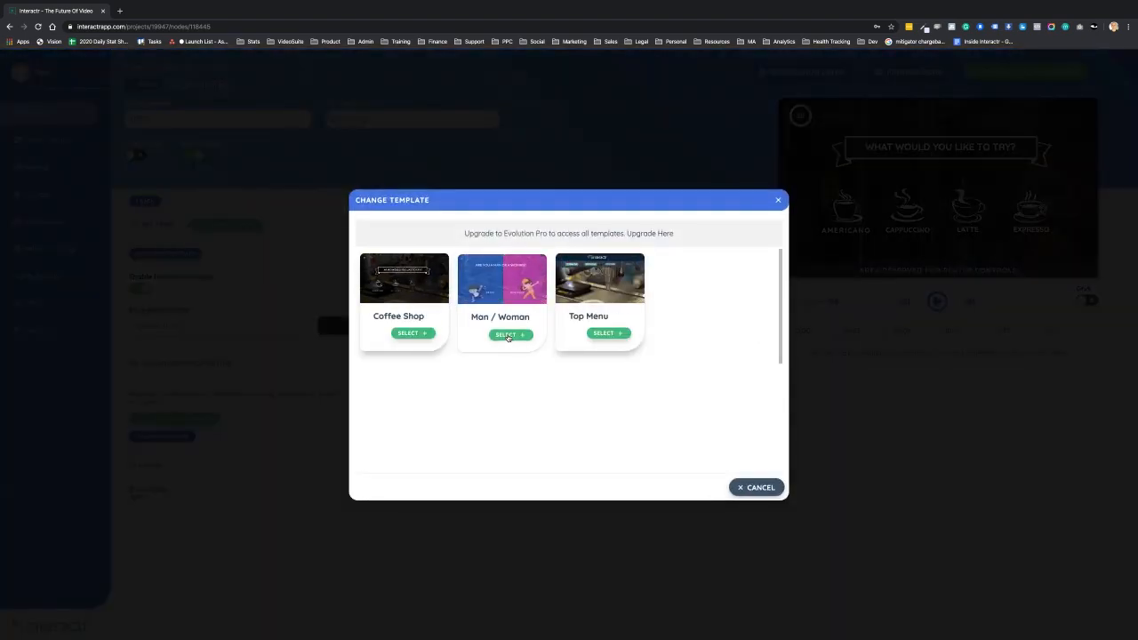
click(507, 335)
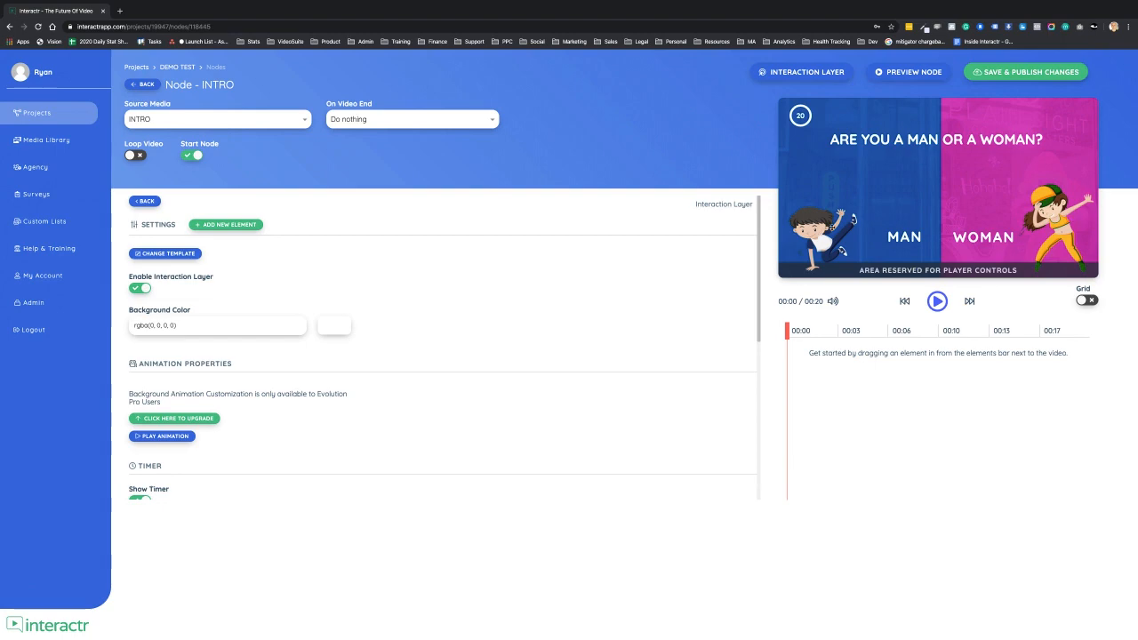
click(178, 255)
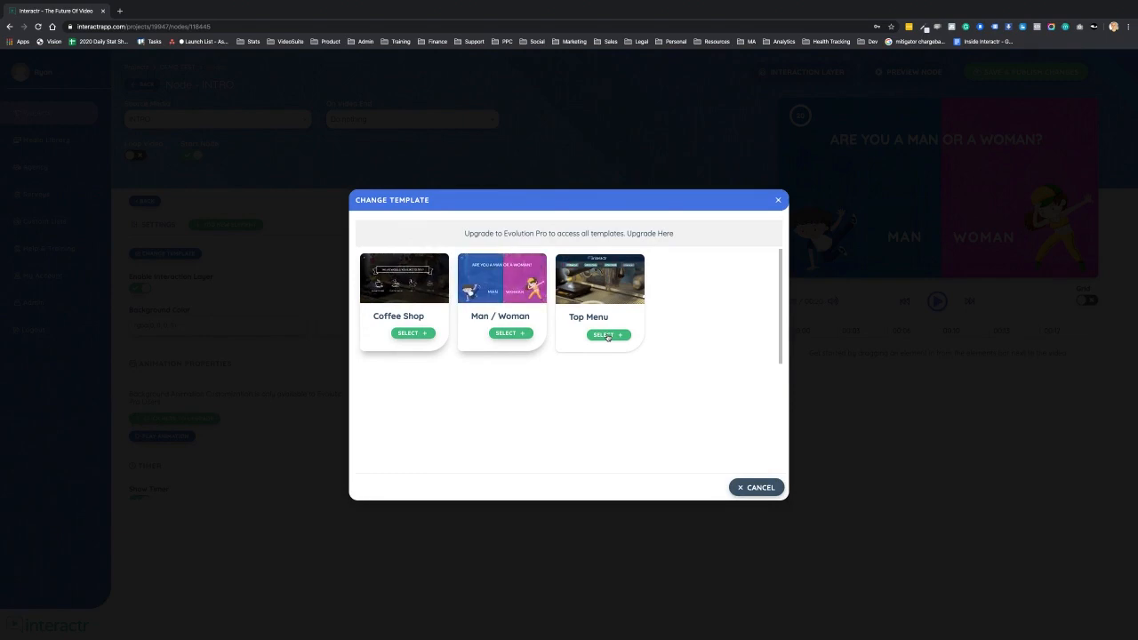
click(607, 335)
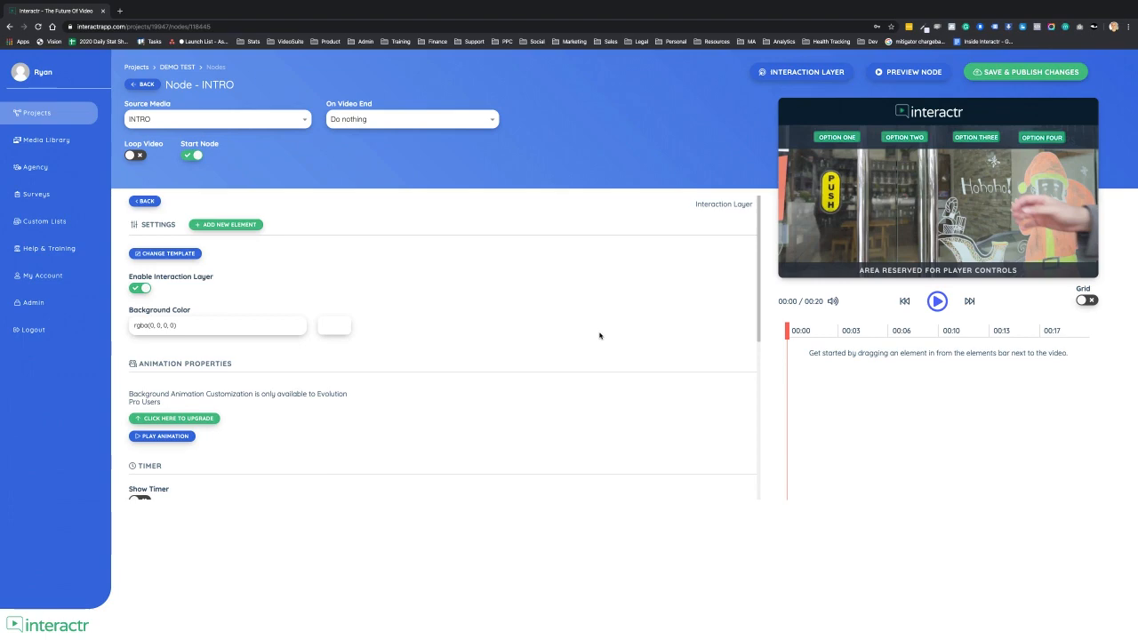
click(167, 255)
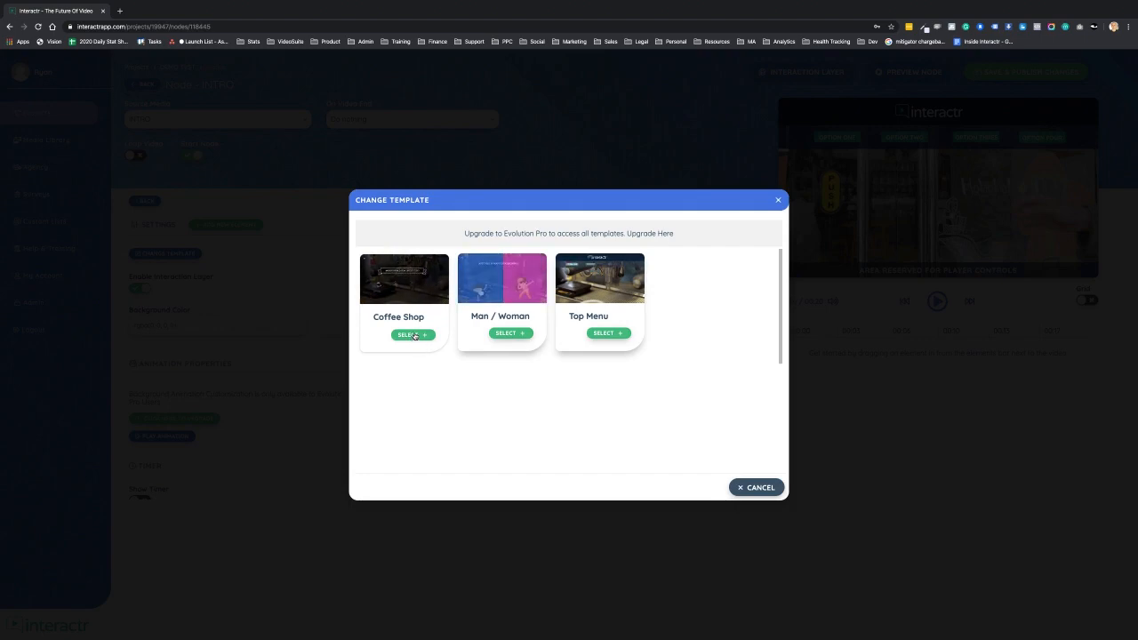
click(414, 335)
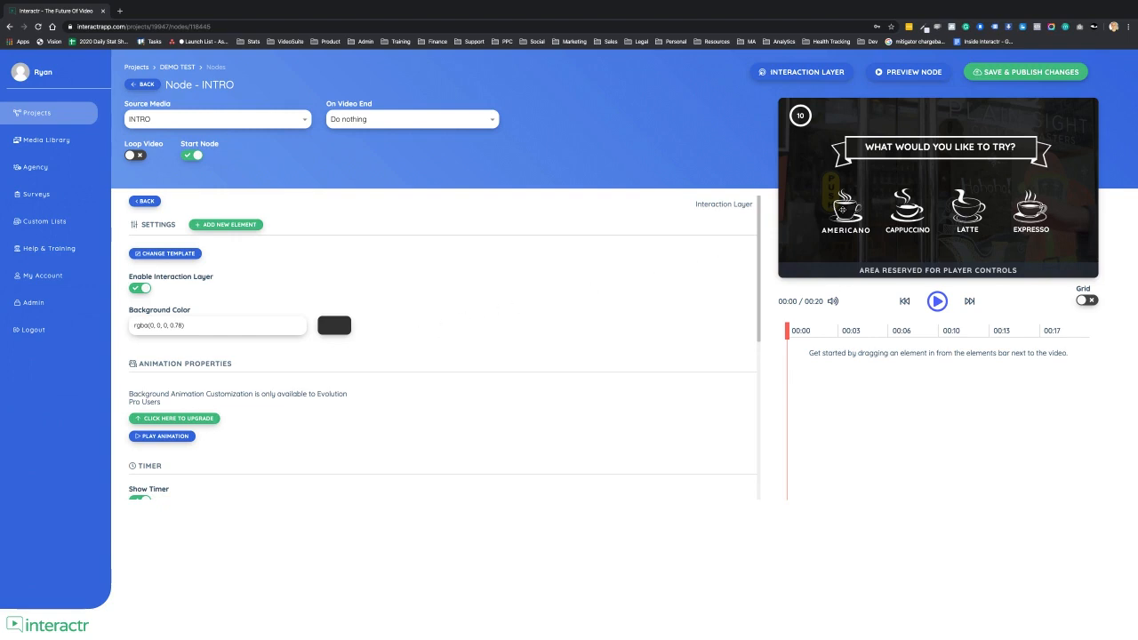
- Set the Americano icon's click action to Play Node with the AMERICANO node, then return to the canvas
click(840, 210)
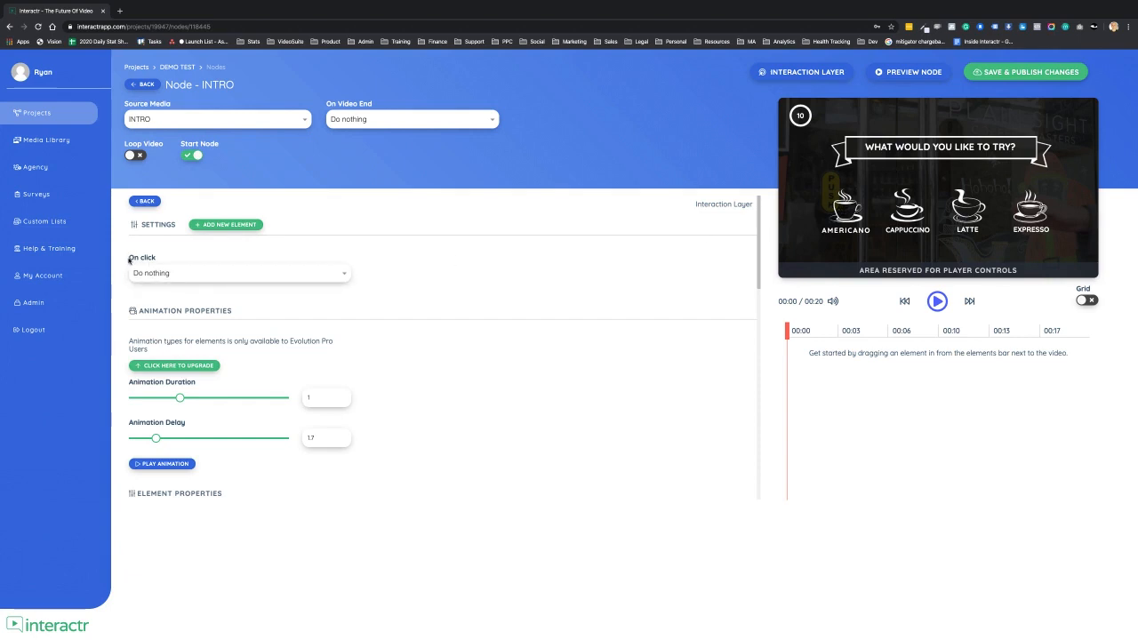
click(199, 273)
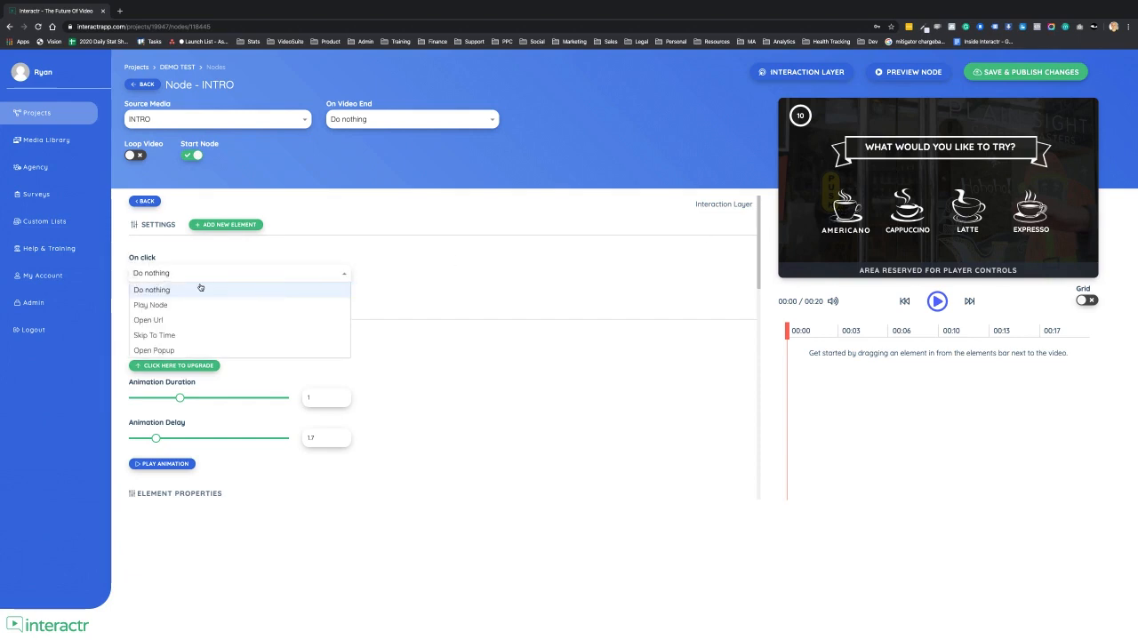
click(160, 305)
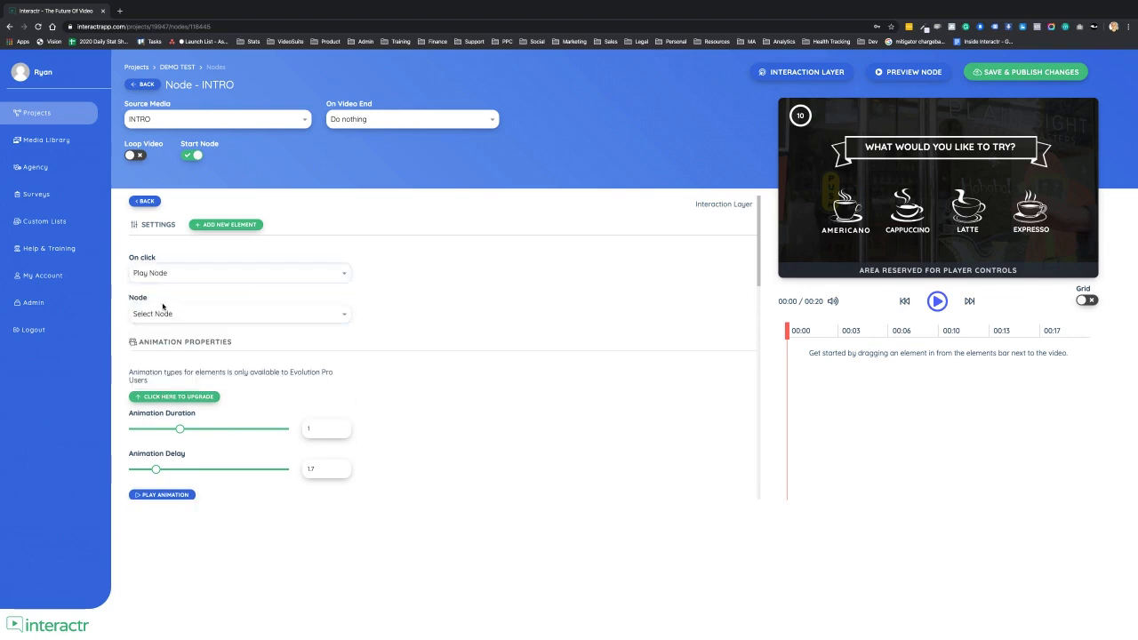
click(252, 316)
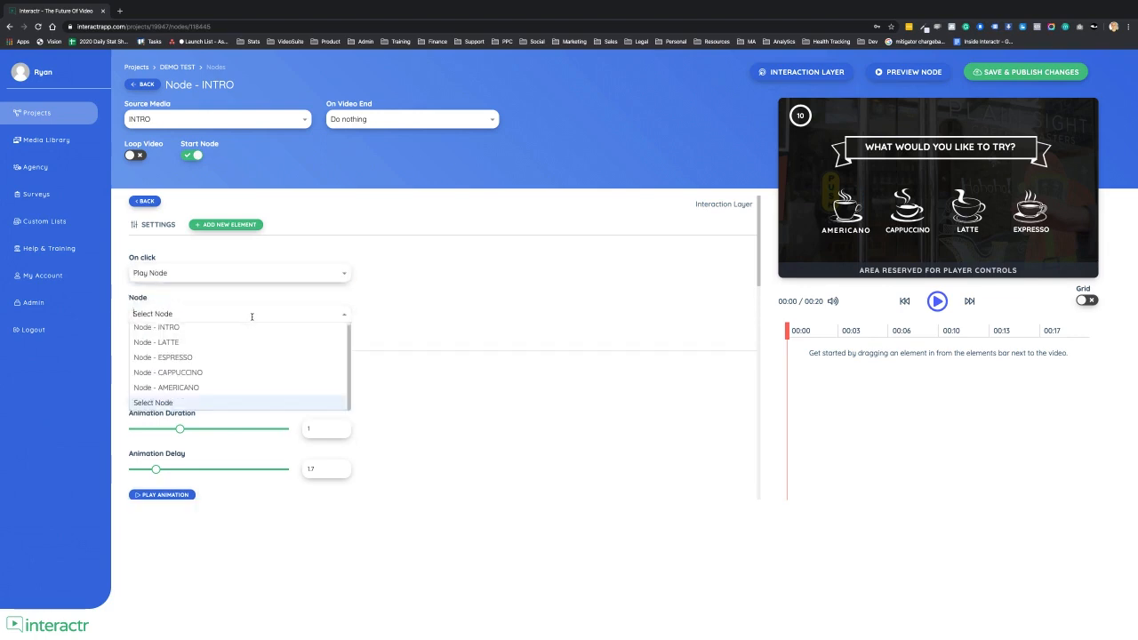
click(204, 388)
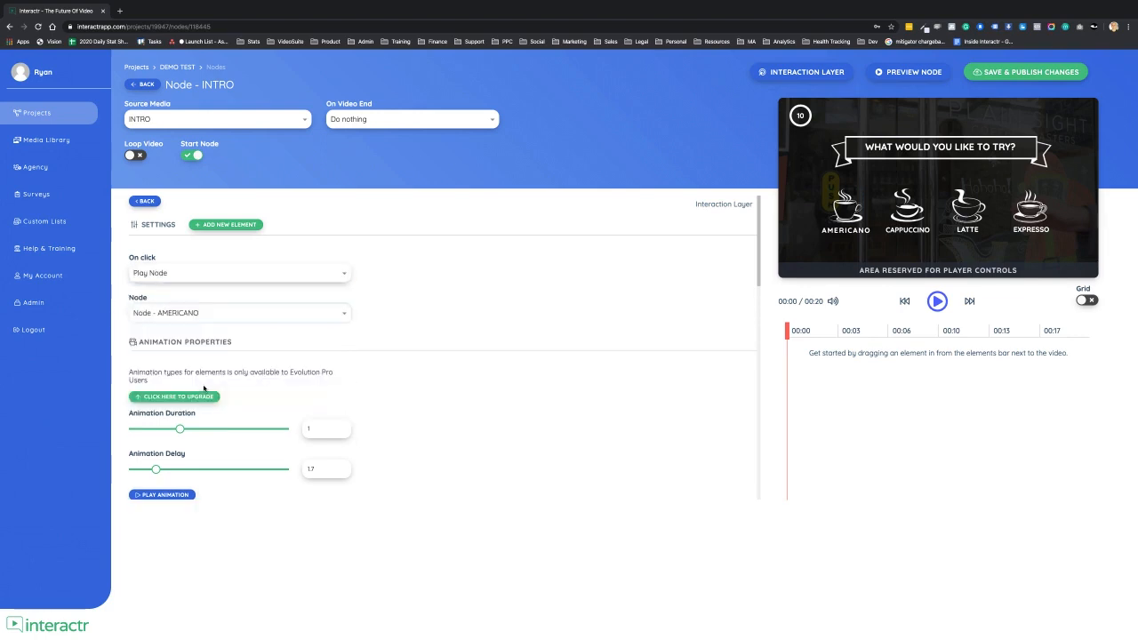
click(851, 235)
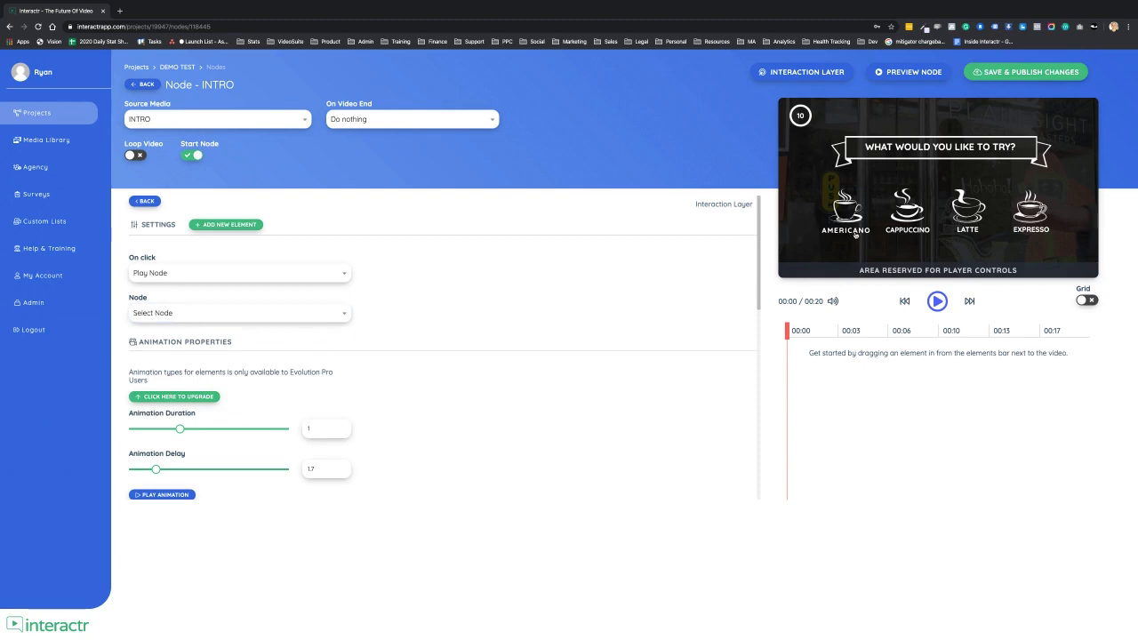
click(281, 312)
click(191, 388)
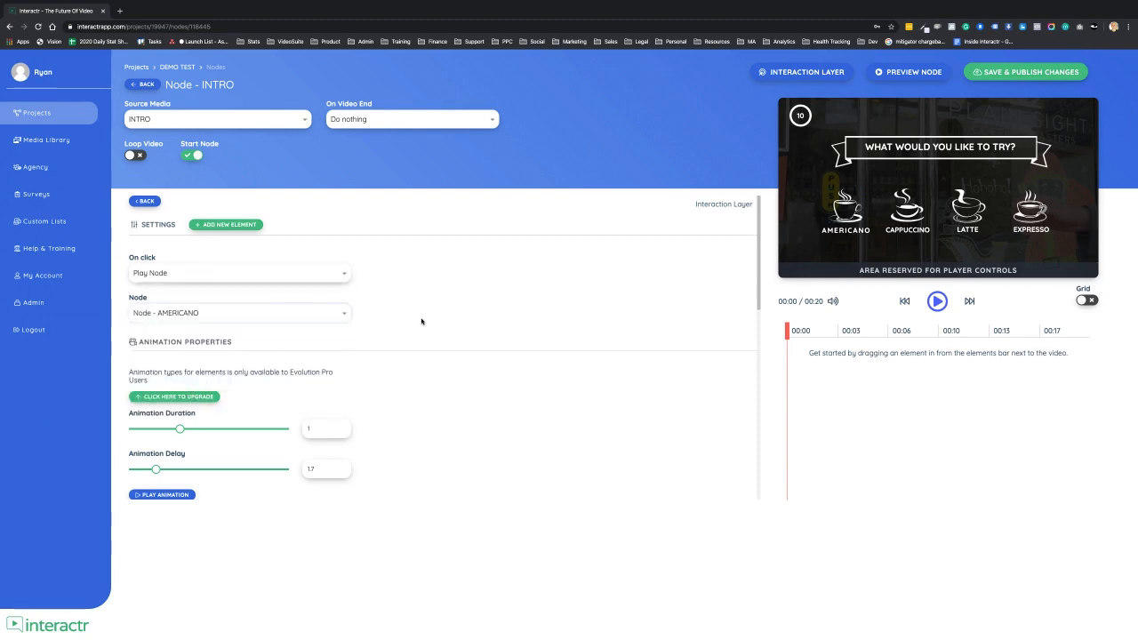
click(147, 85)
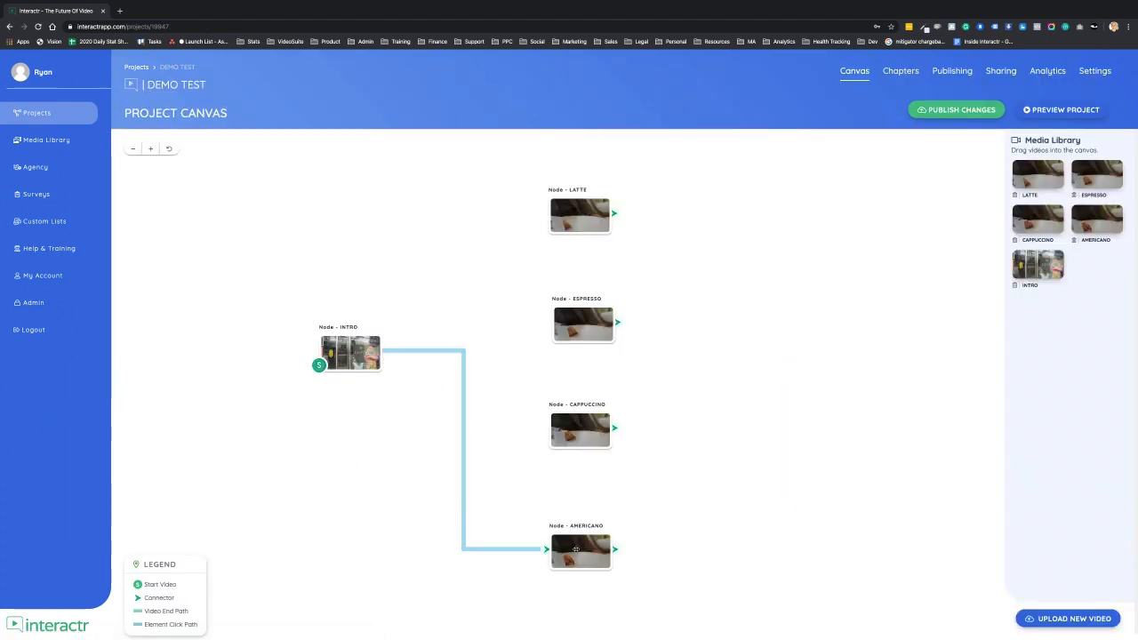
- Reopen the INTRO node's interaction layer and set the Cappuccino icon to play the CAPPUCCINO node on click
click(354, 355)
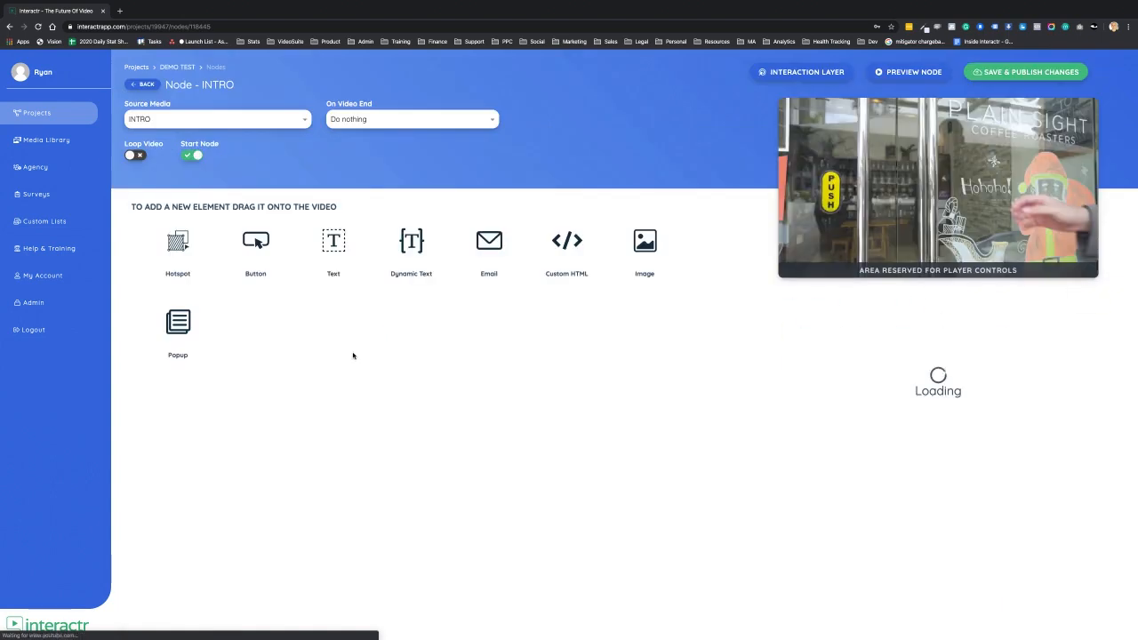
click(801, 72)
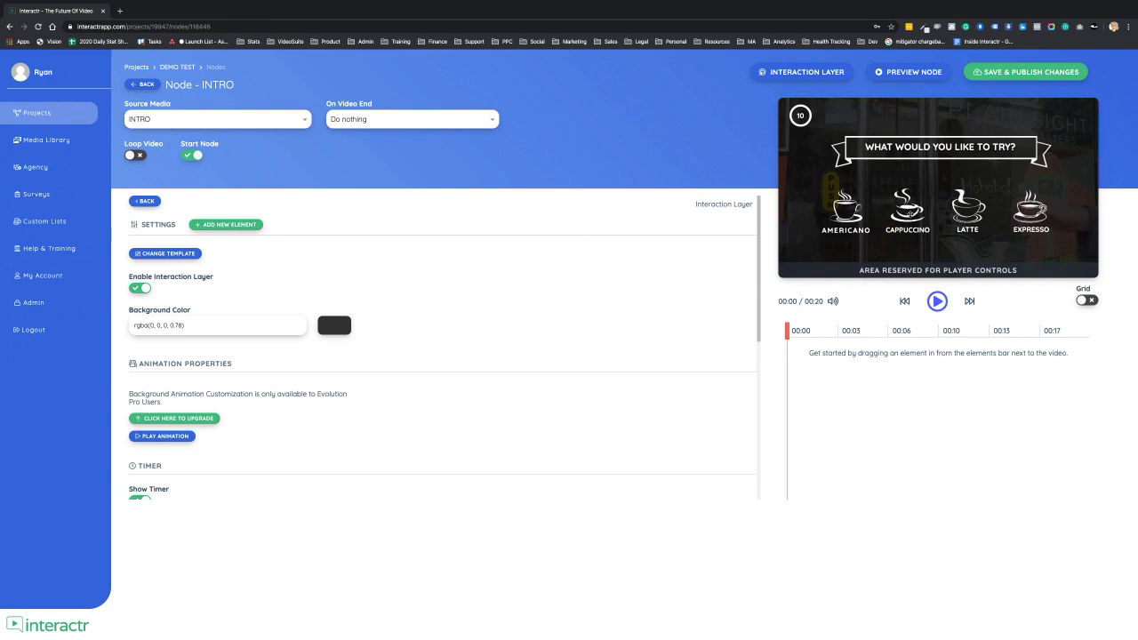
click(909, 214)
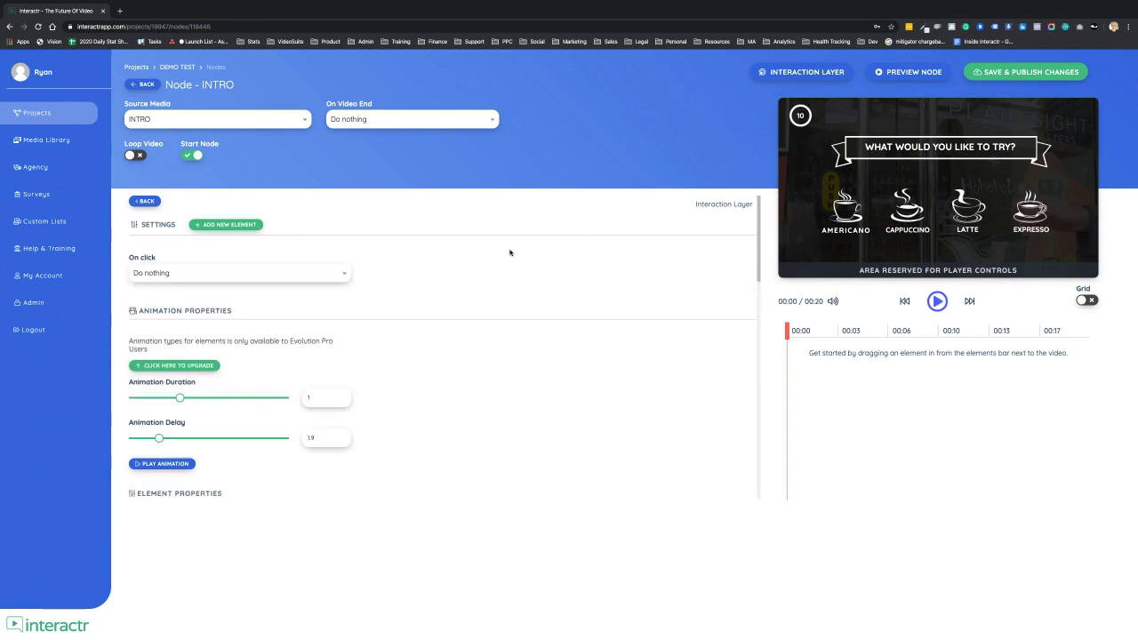
click(338, 275)
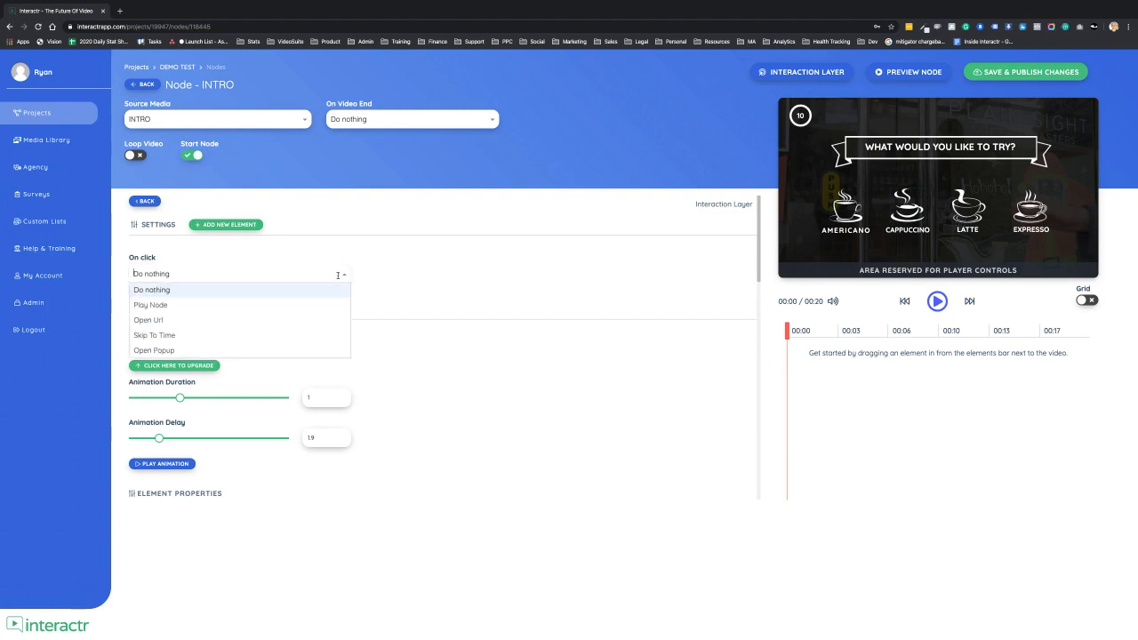
click(150, 304)
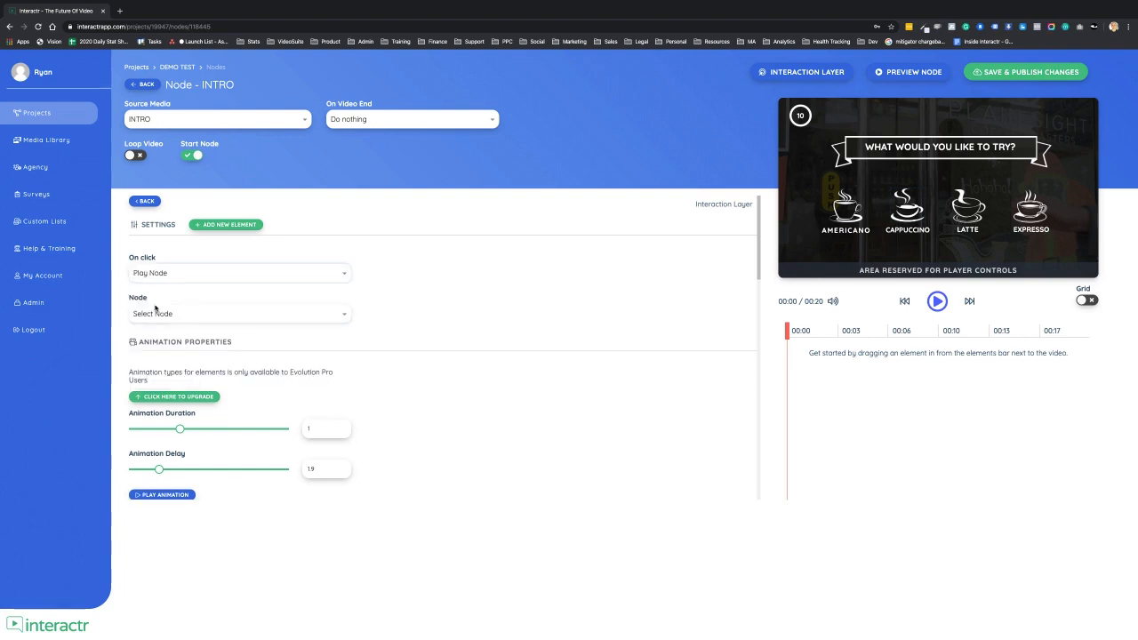
click(238, 319)
click(198, 372)
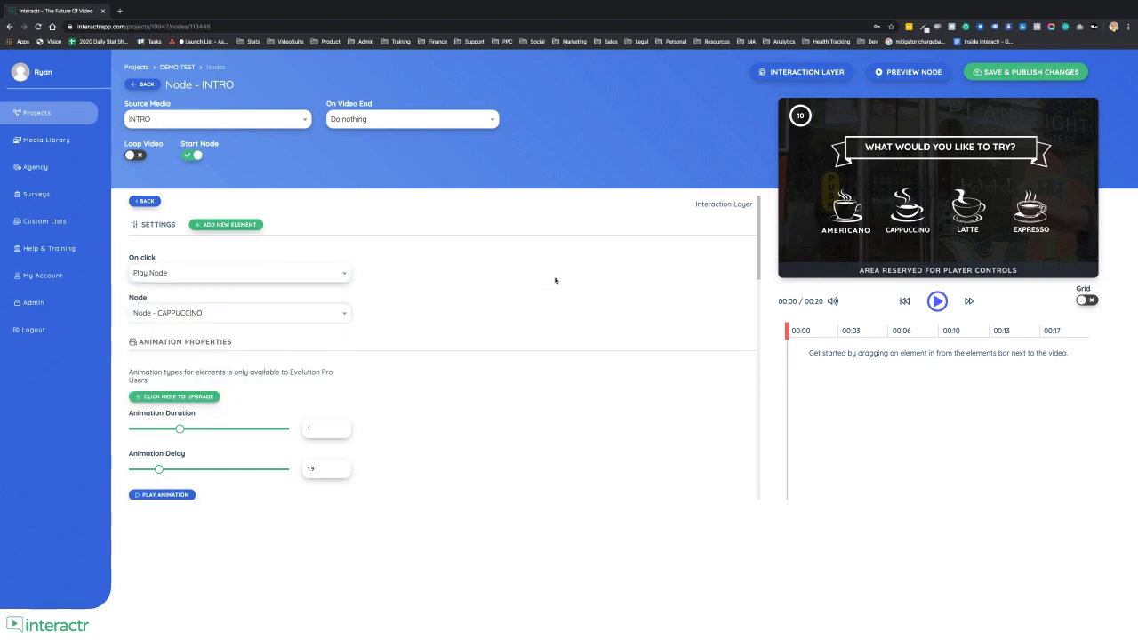
- Reselect the CAPPUCCINO node for the Cappuccino icon, then set the Latte icon to Play Node with the LATTE node
click(330, 311)
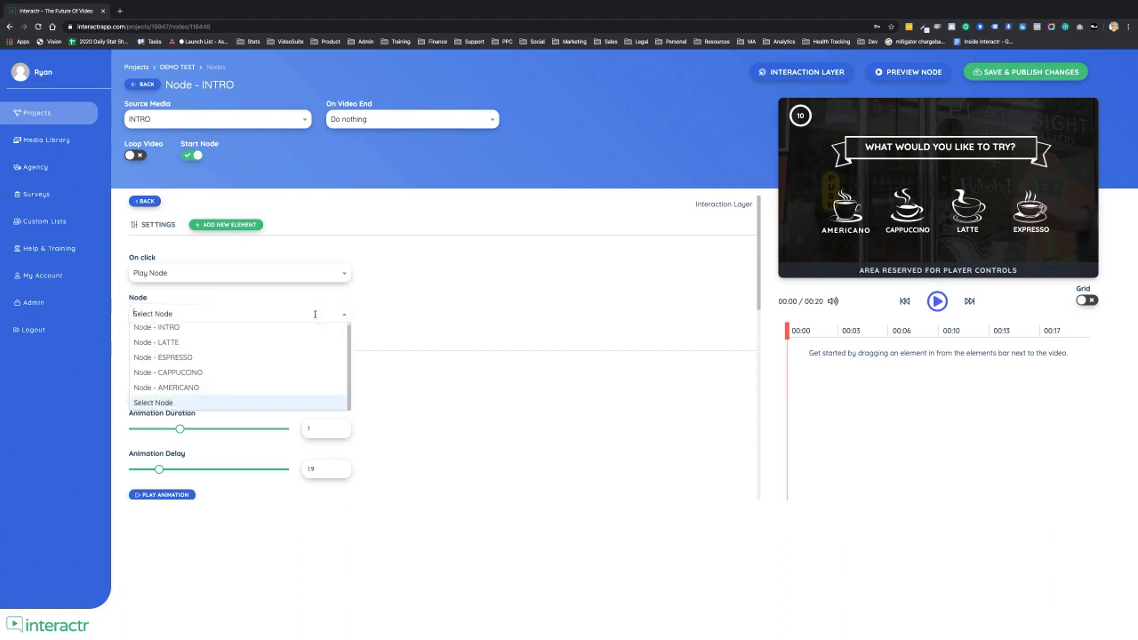
click(213, 372)
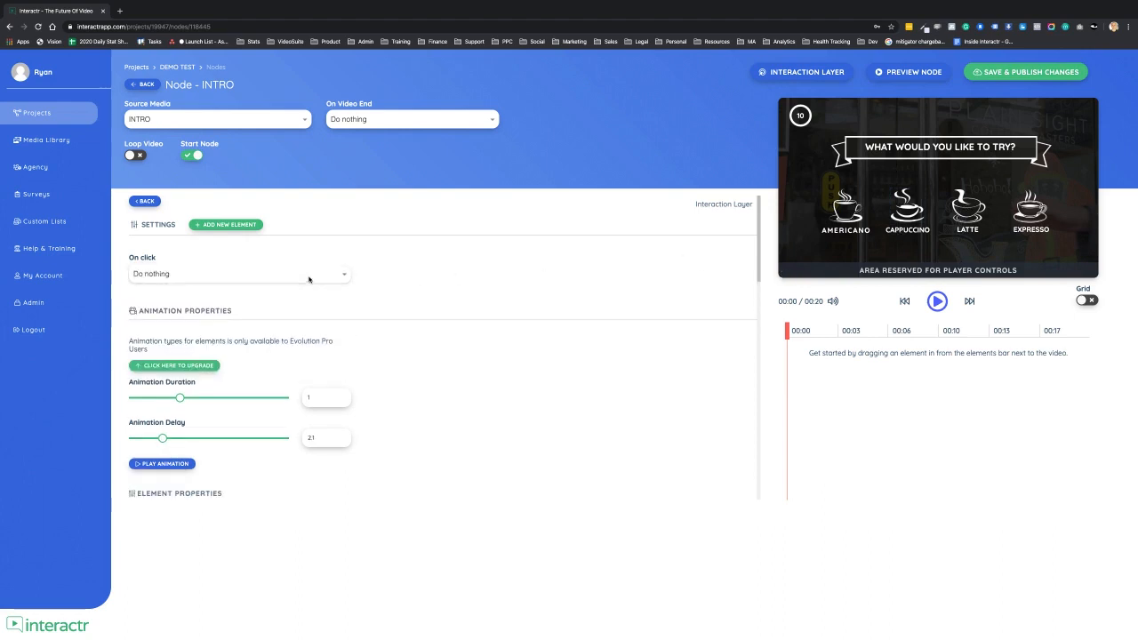
click(307, 274)
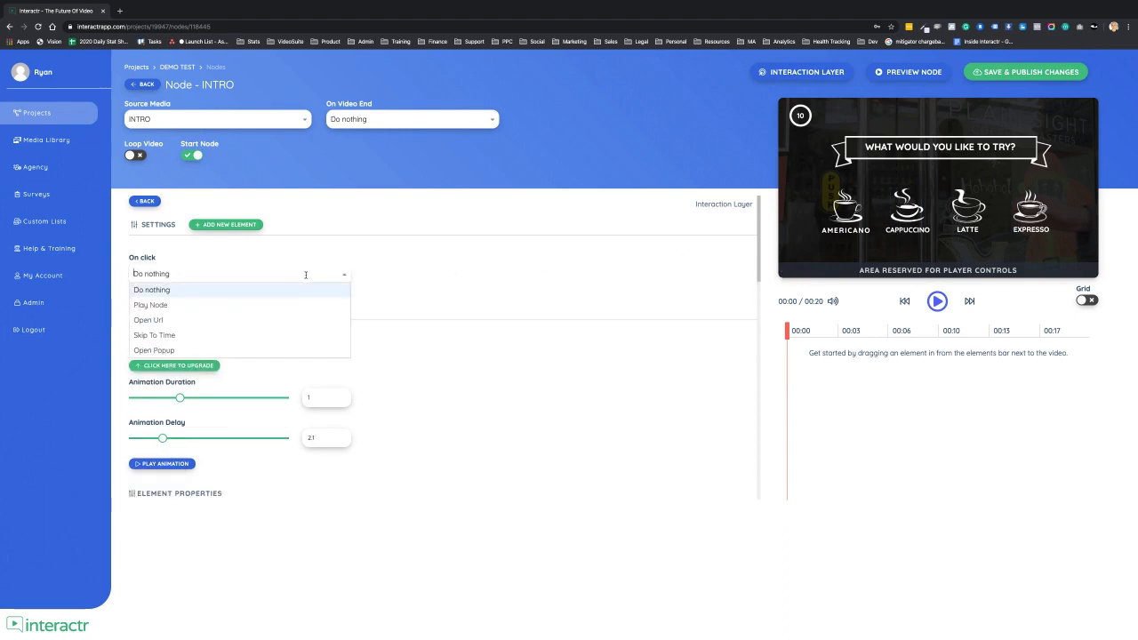
click(264, 304)
click(332, 312)
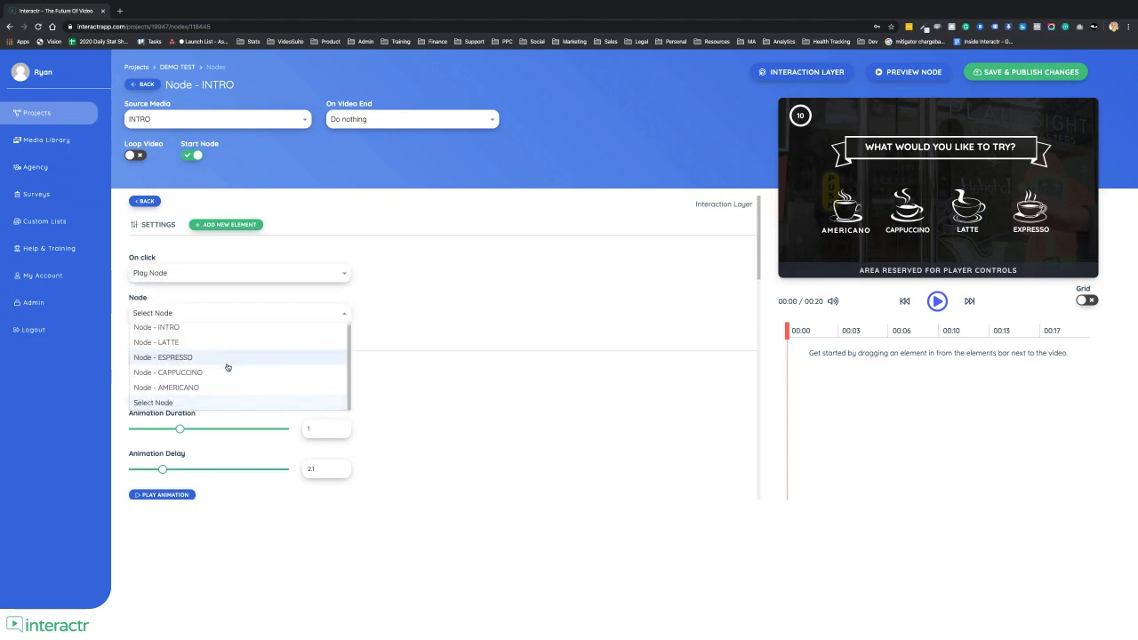
click(231, 343)
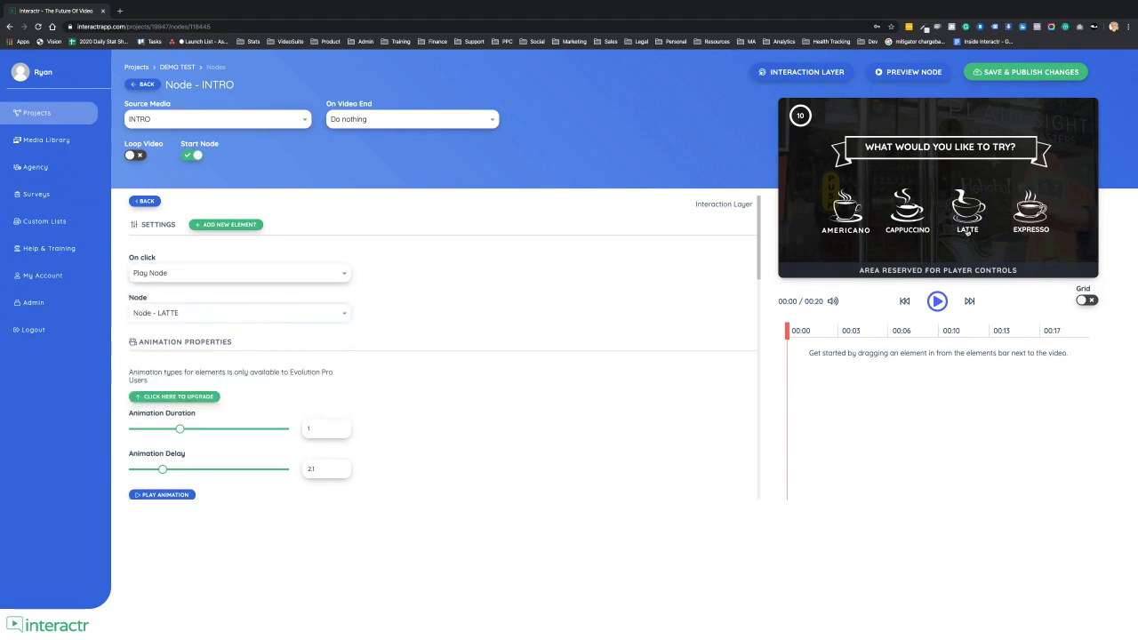
click(225, 312)
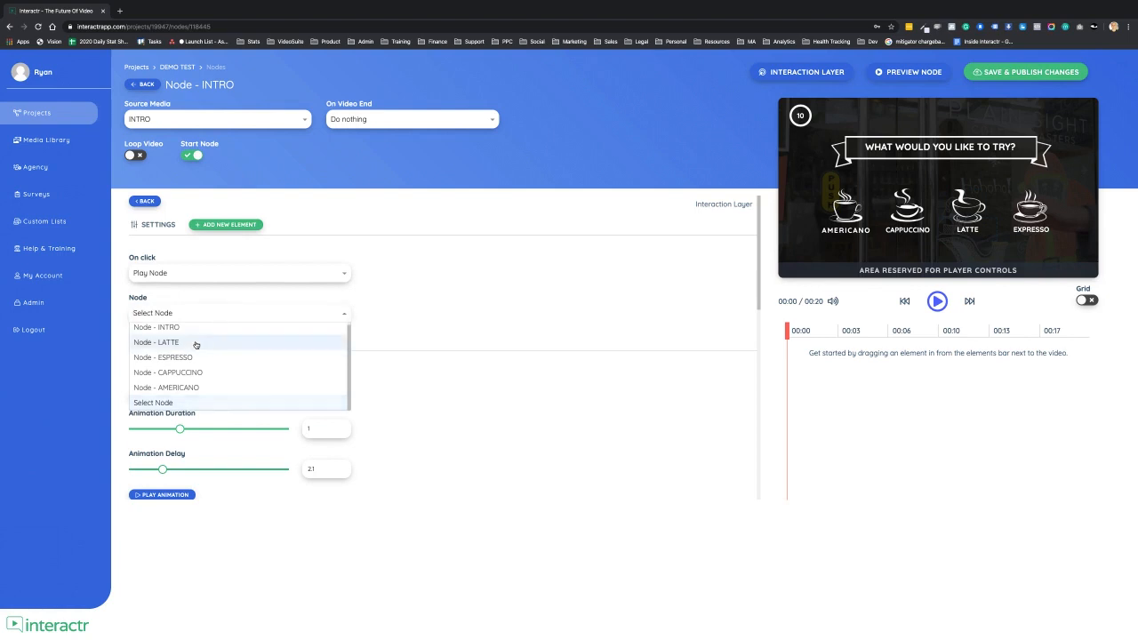
click(196, 343)
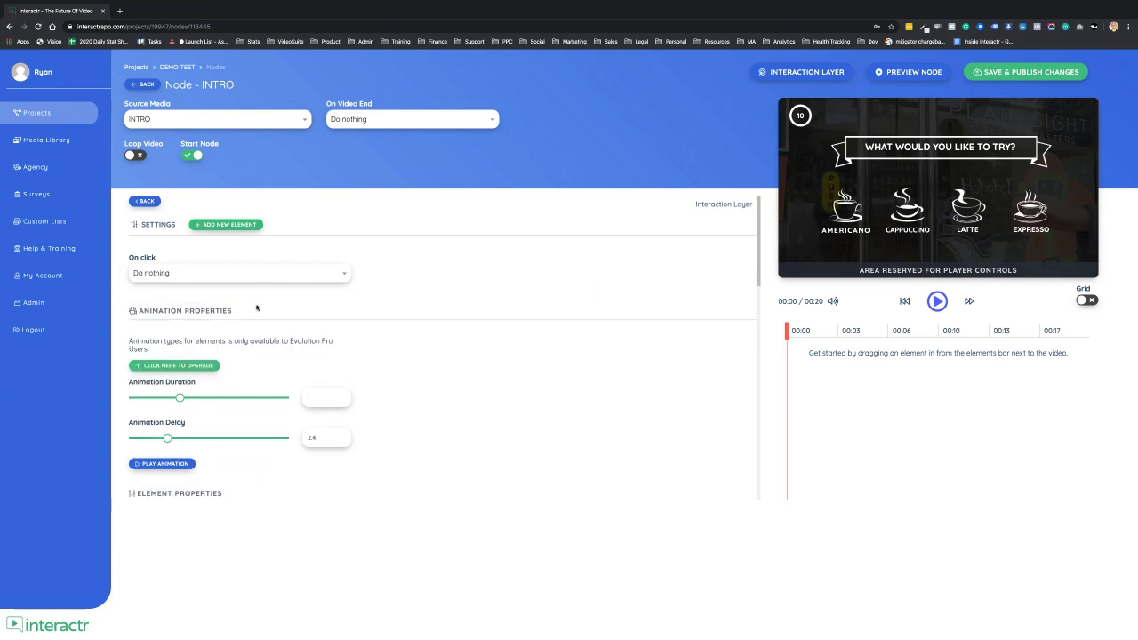
- Set the Espresso icon's click action to Play Node with the ESPRESSO node
click(217, 274)
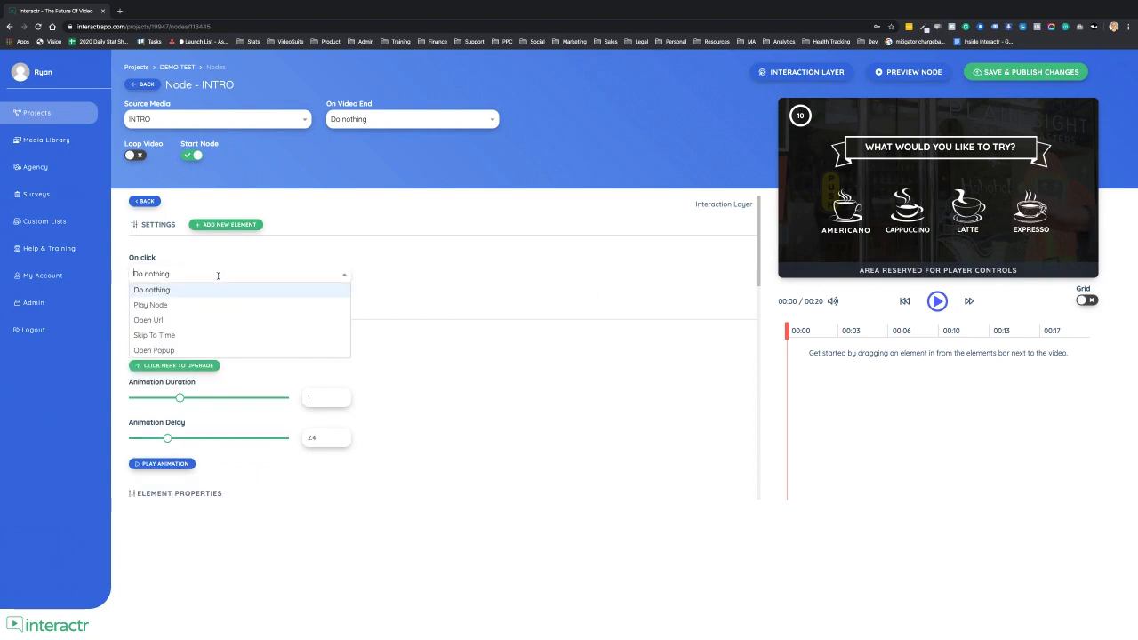
click(159, 304)
click(226, 310)
click(178, 358)
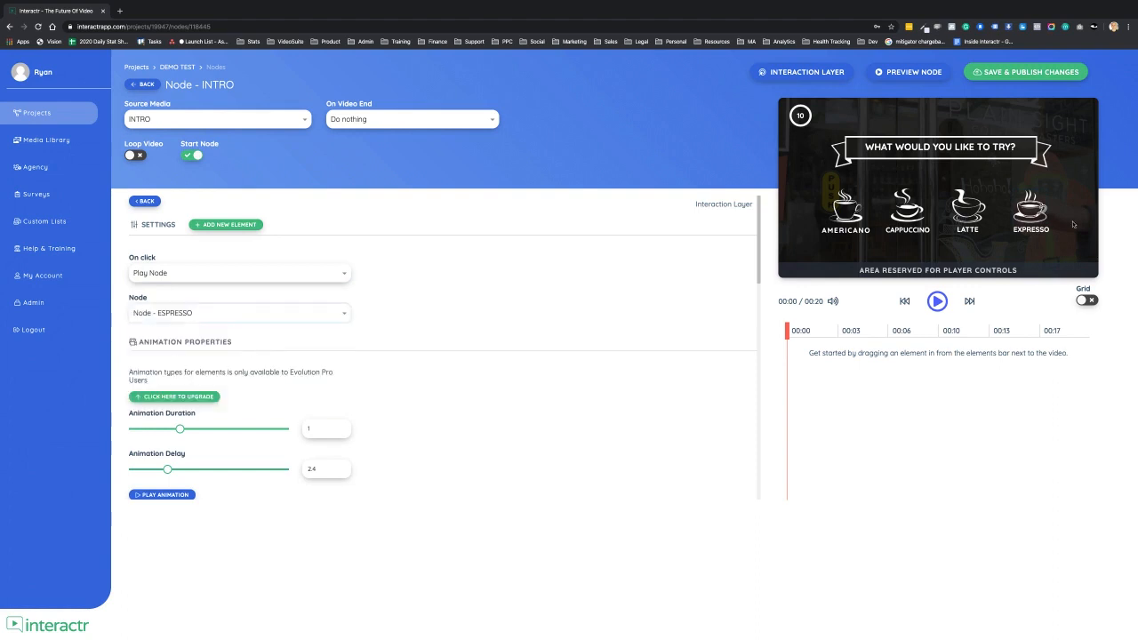
click(212, 313)
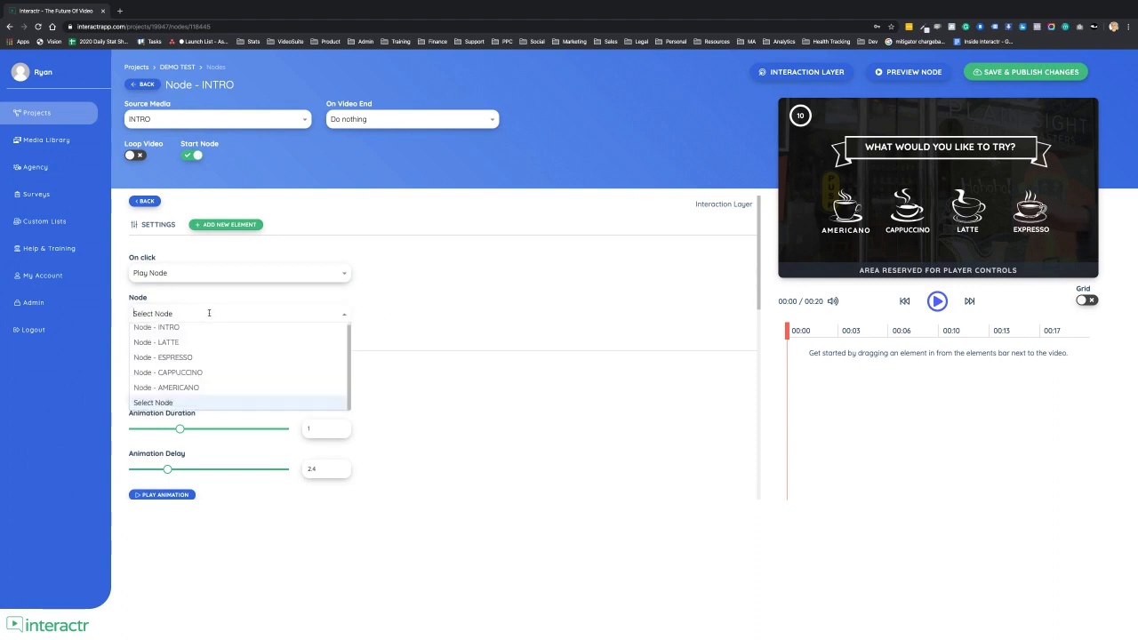
click(183, 357)
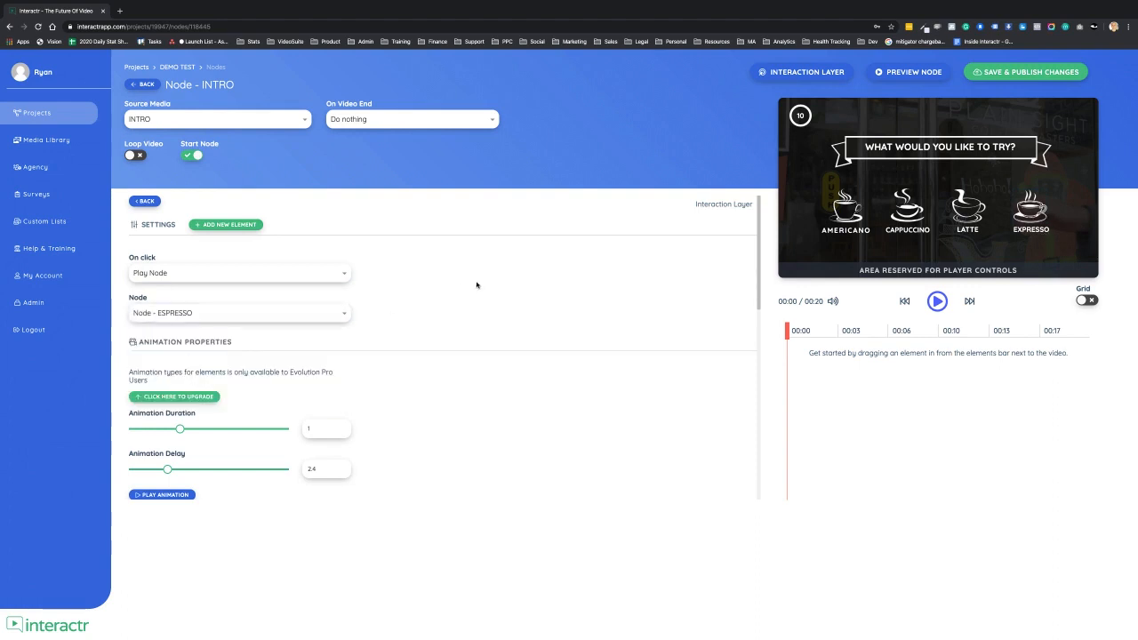
- Return to the project canvas and inspect the click paths from INTRO to the four drink nodes
click(145, 86)
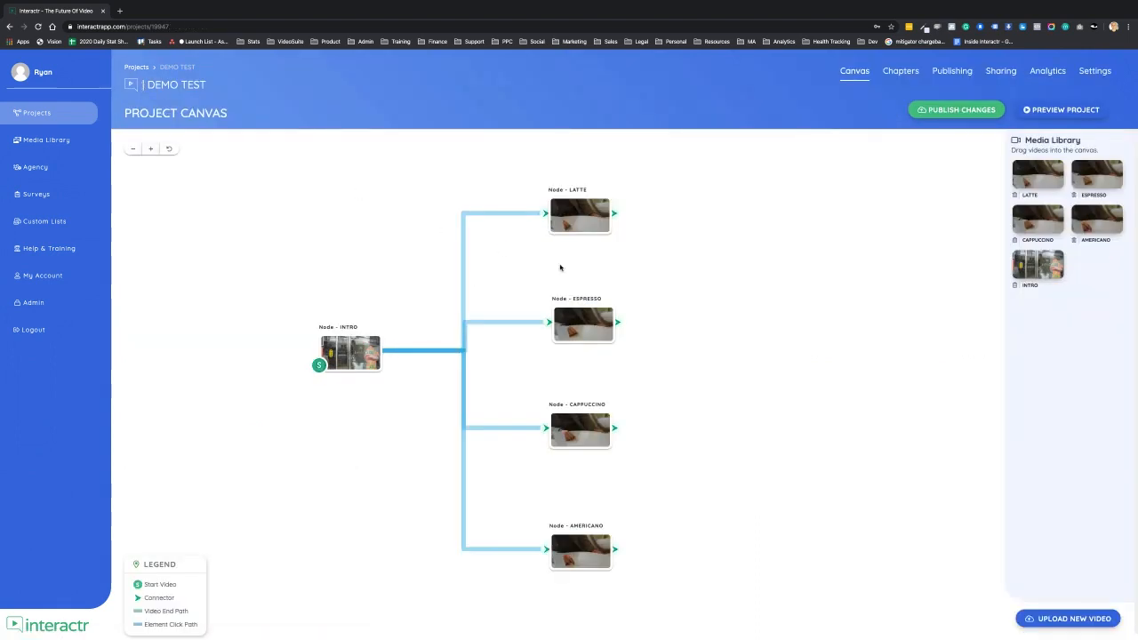
click(530, 290)
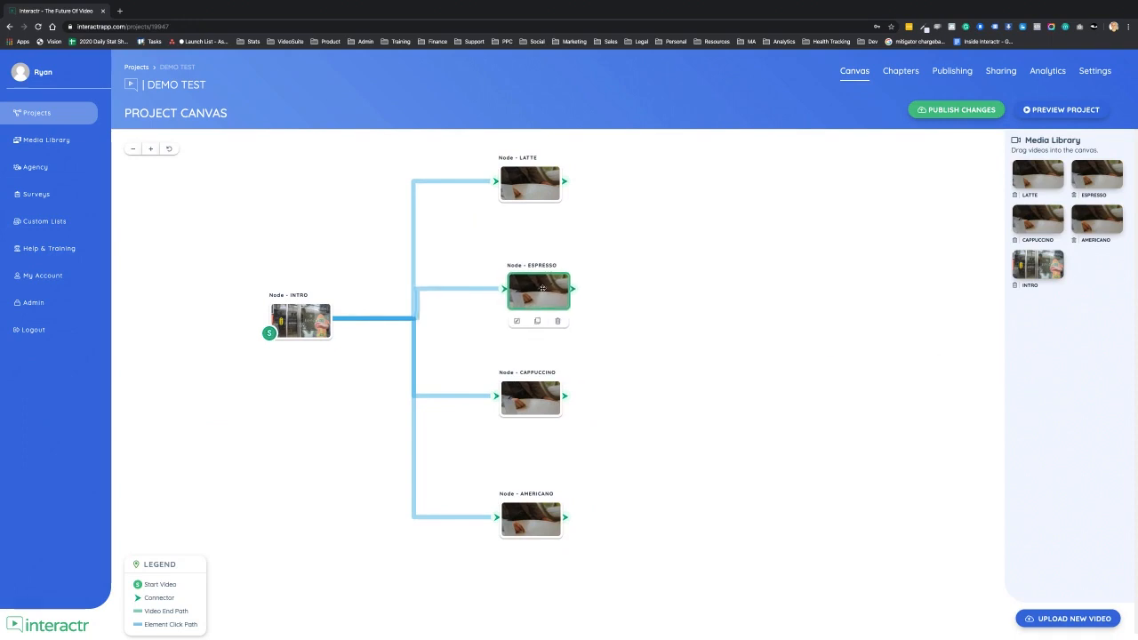
click(627, 281)
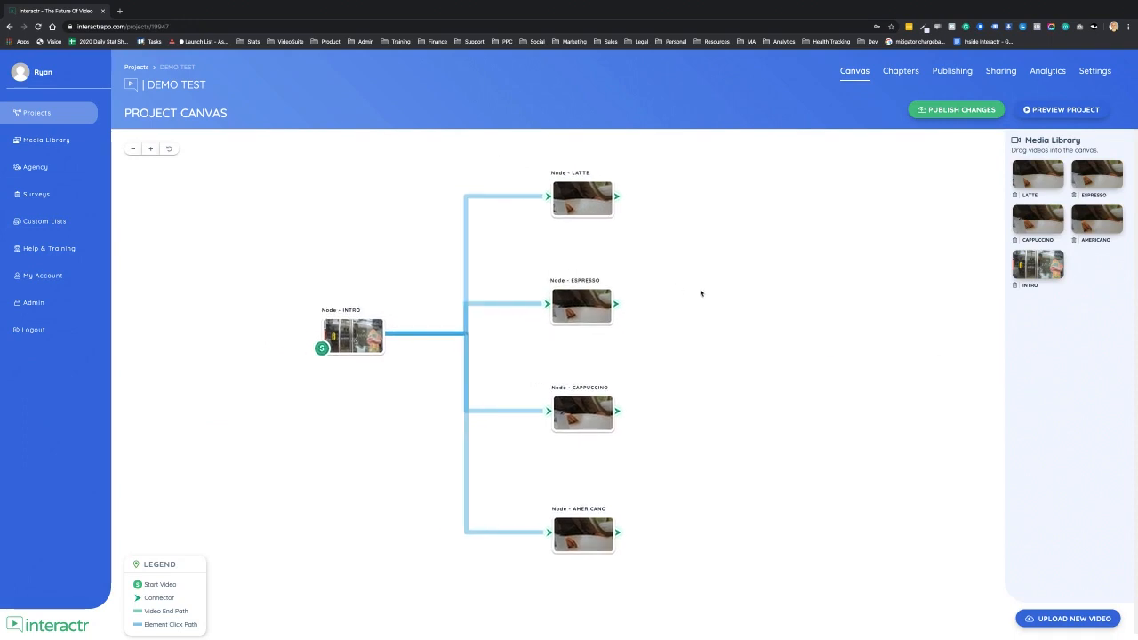
click(132, 149)
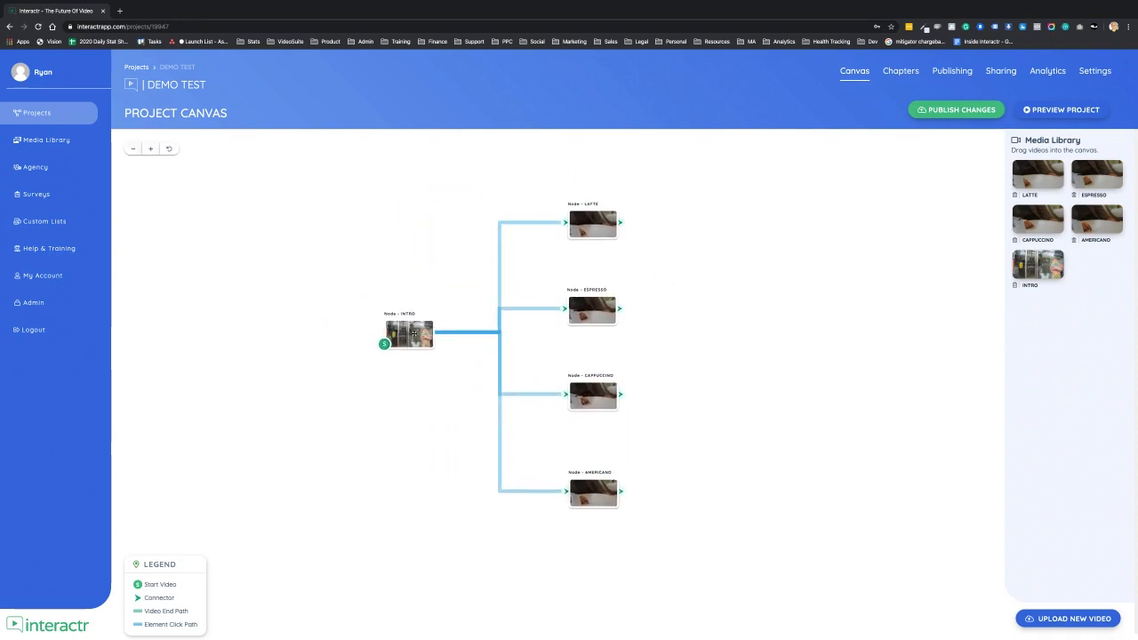
- Reopen the INTRO node's interaction layer and check the drink icons' click settings, opening and cancelling the new-element picker
double_click(411, 331)
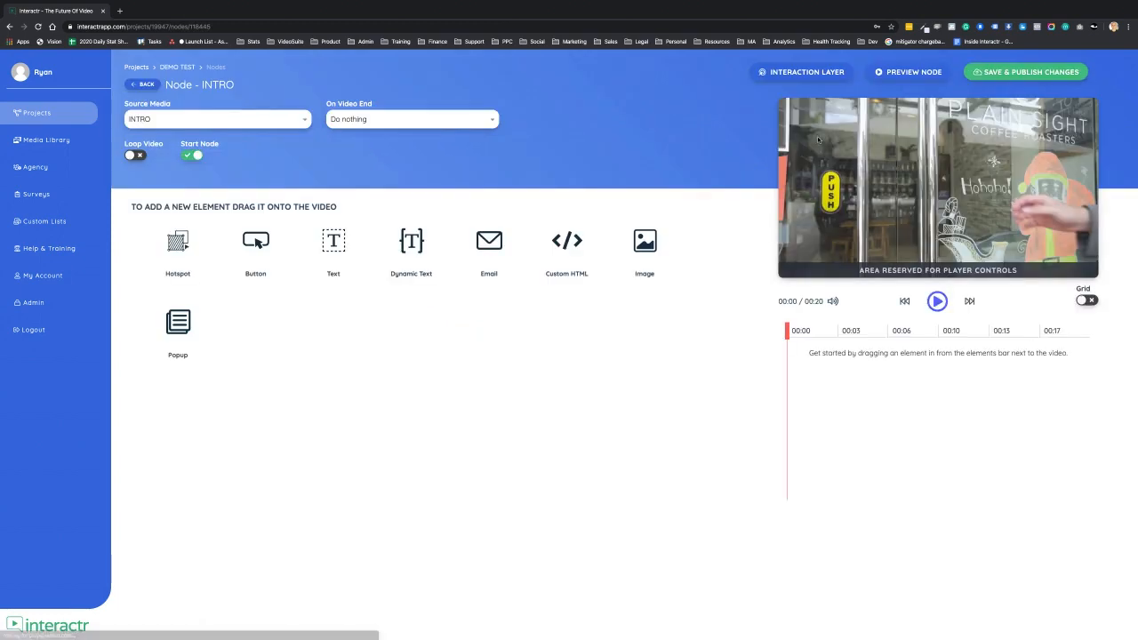
click(807, 72)
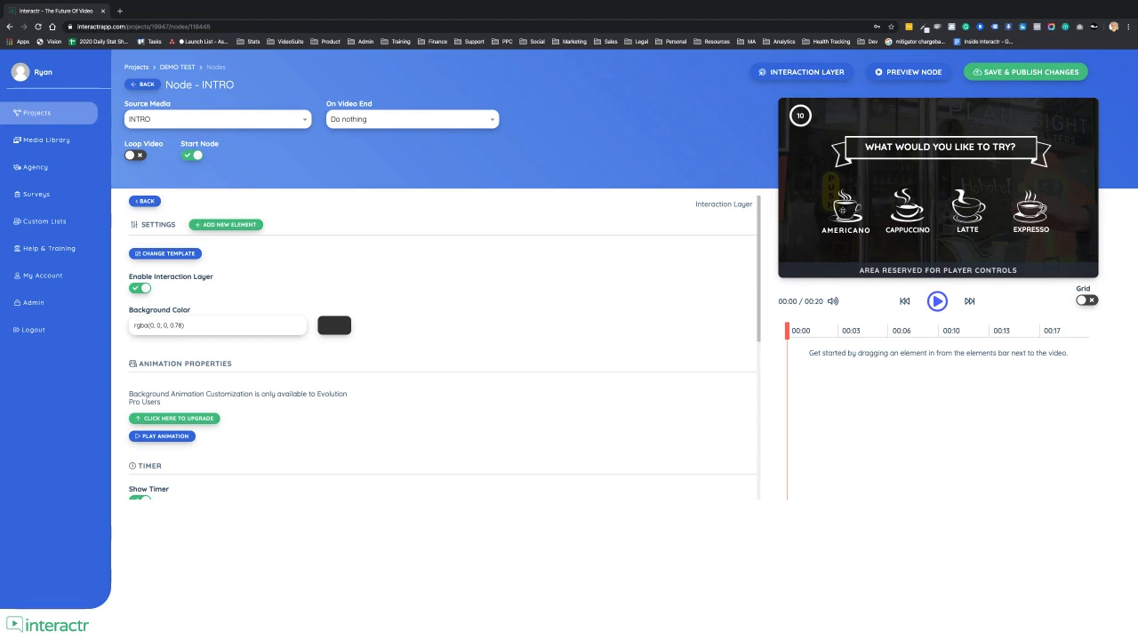
click(840, 211)
click(905, 211)
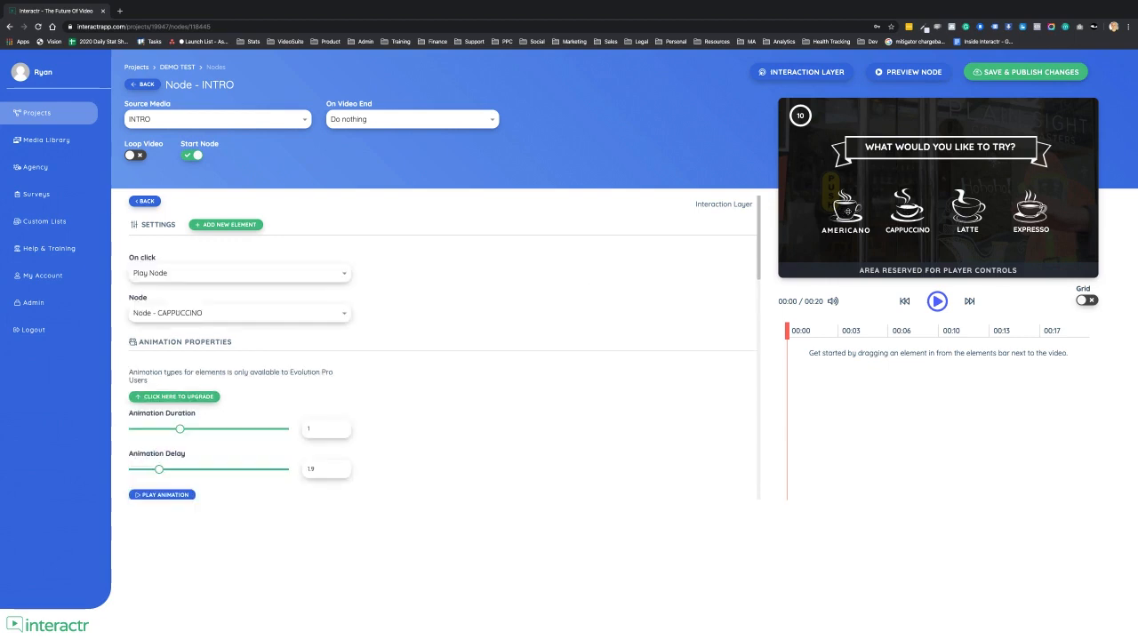
click(842, 211)
click(231, 224)
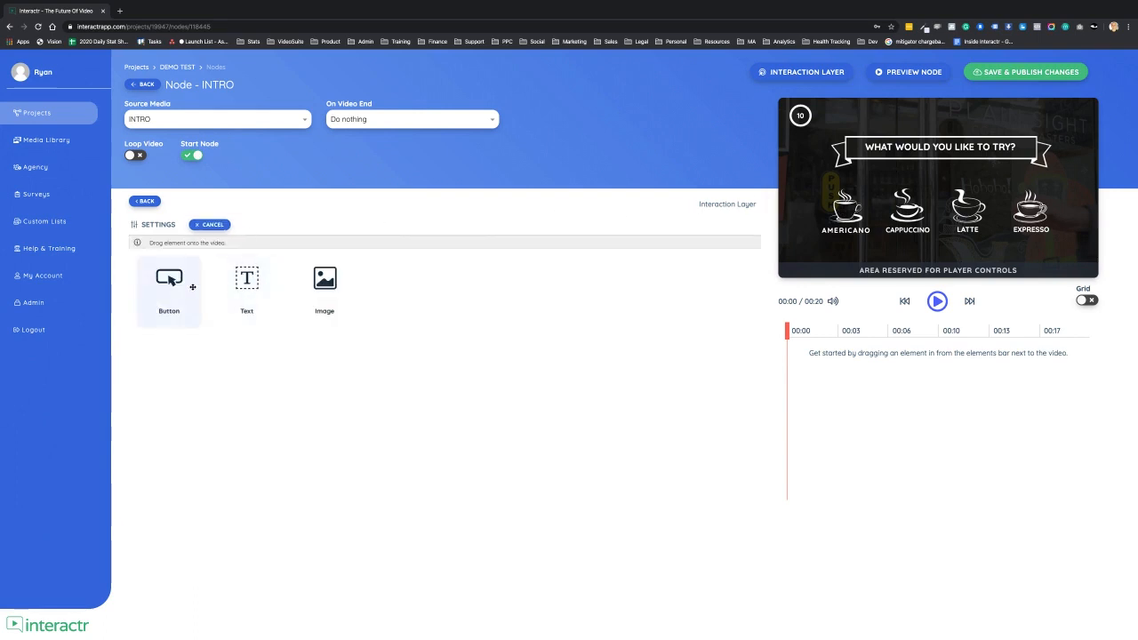
click(210, 224)
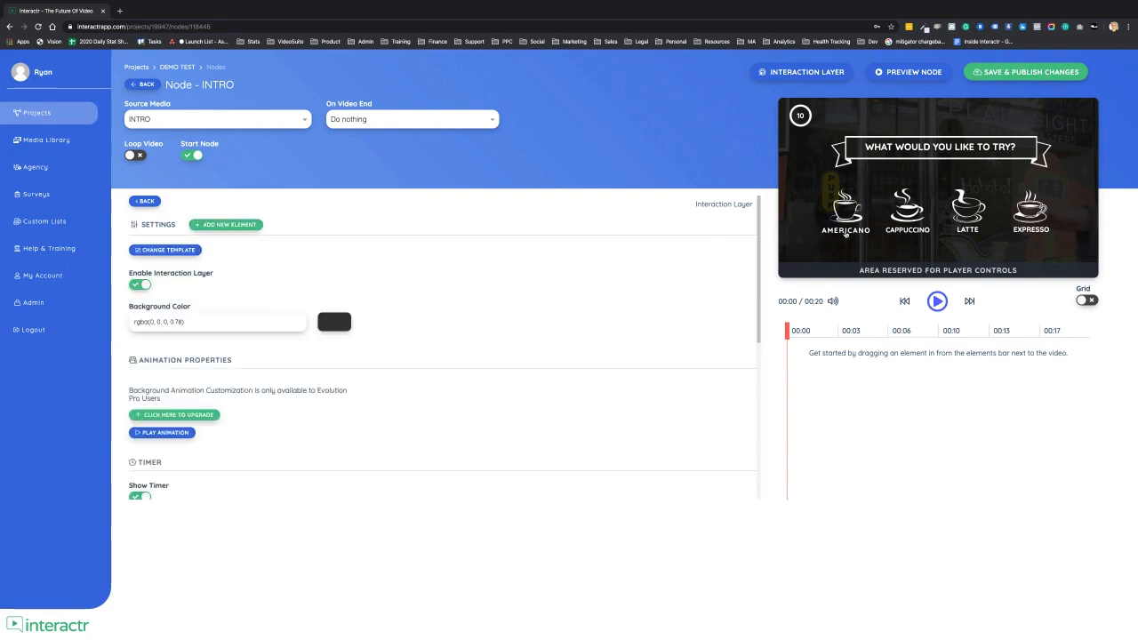
- Rename the Americano label on the interaction layer to OPTION 1
click(846, 231)
double_click(845, 231)
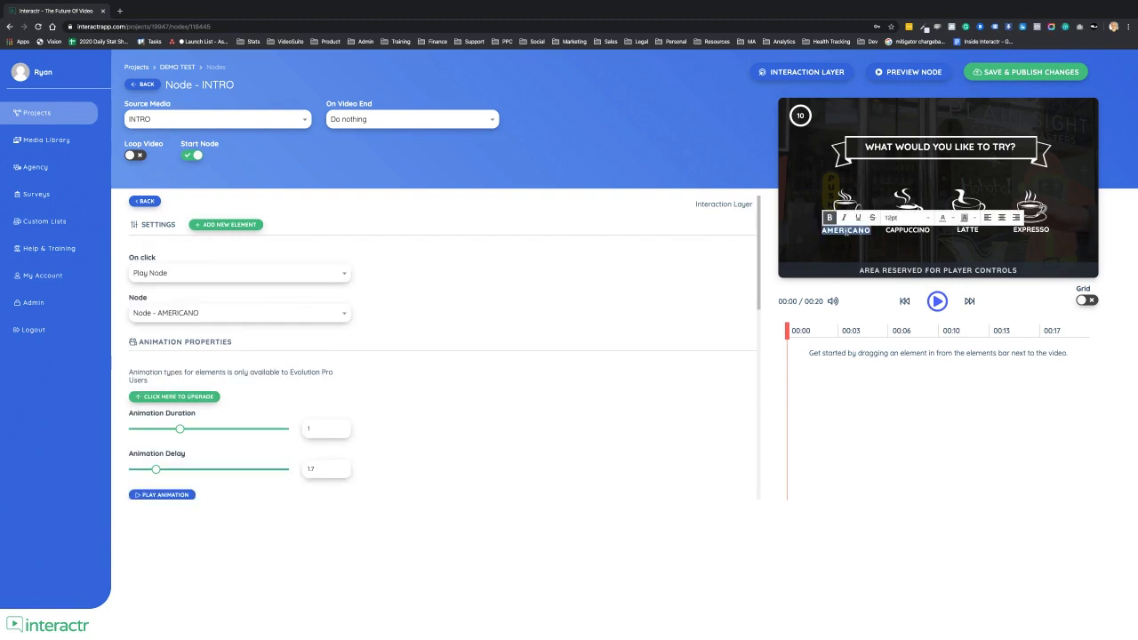
text(OPTION 1)
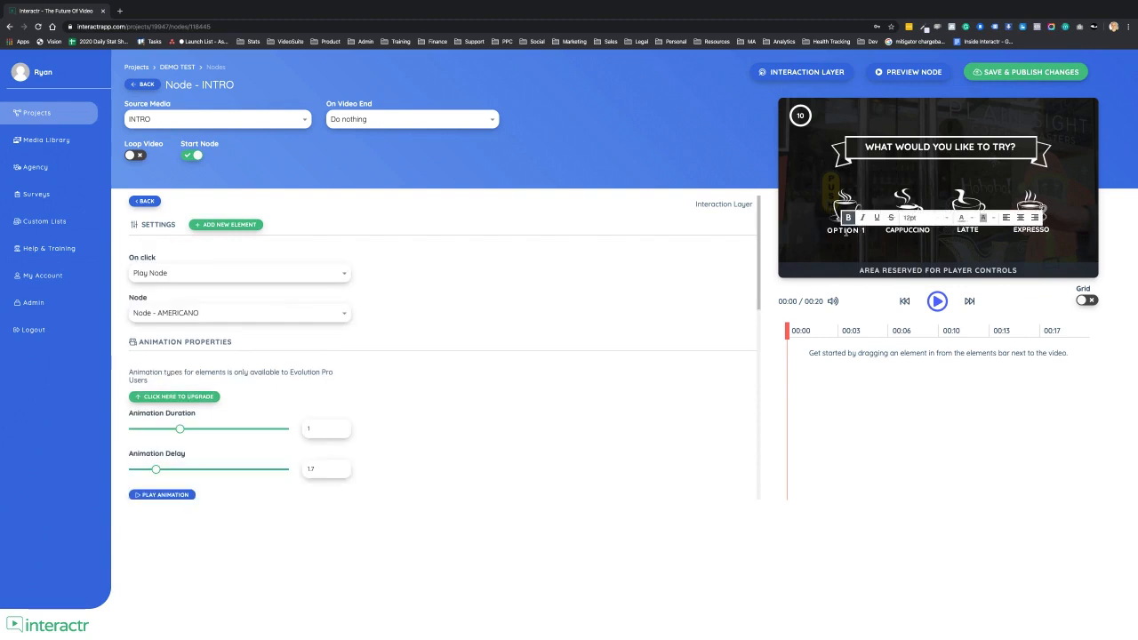
click(769, 229)
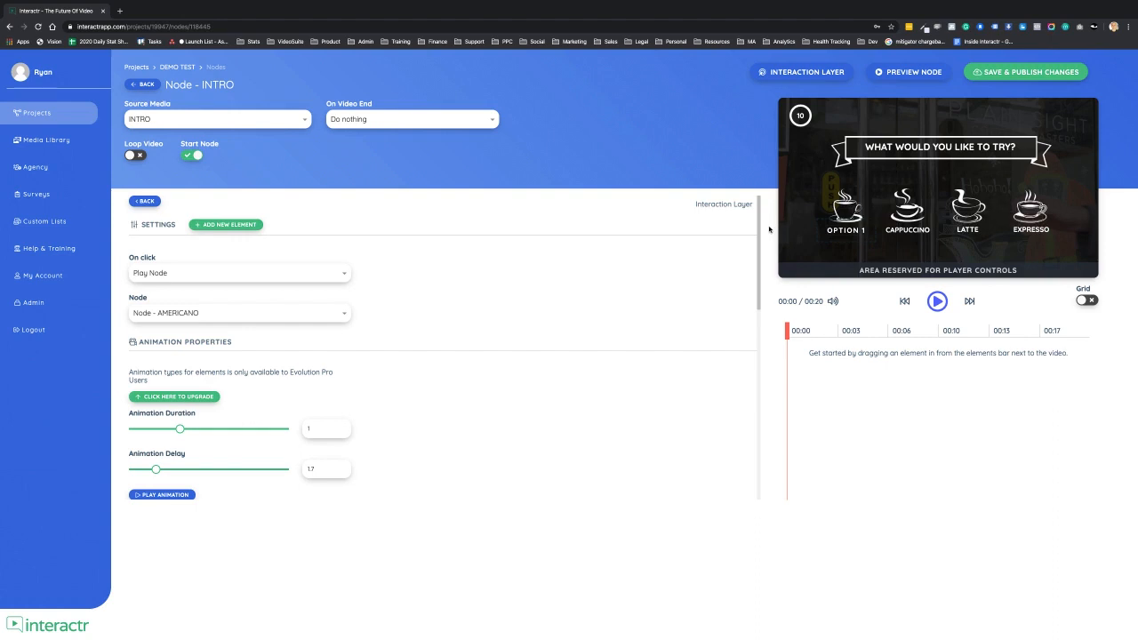
- Change the heading text to MY QUESTION GOES HERE? and preview the element's animation
click(938, 151)
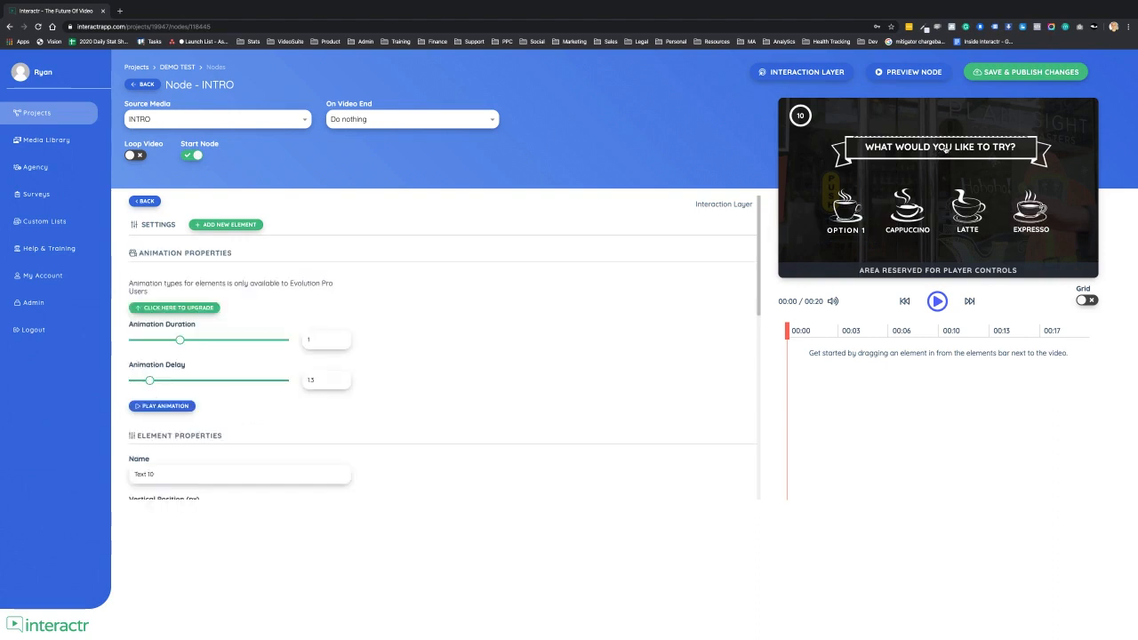
double_click(944, 151)
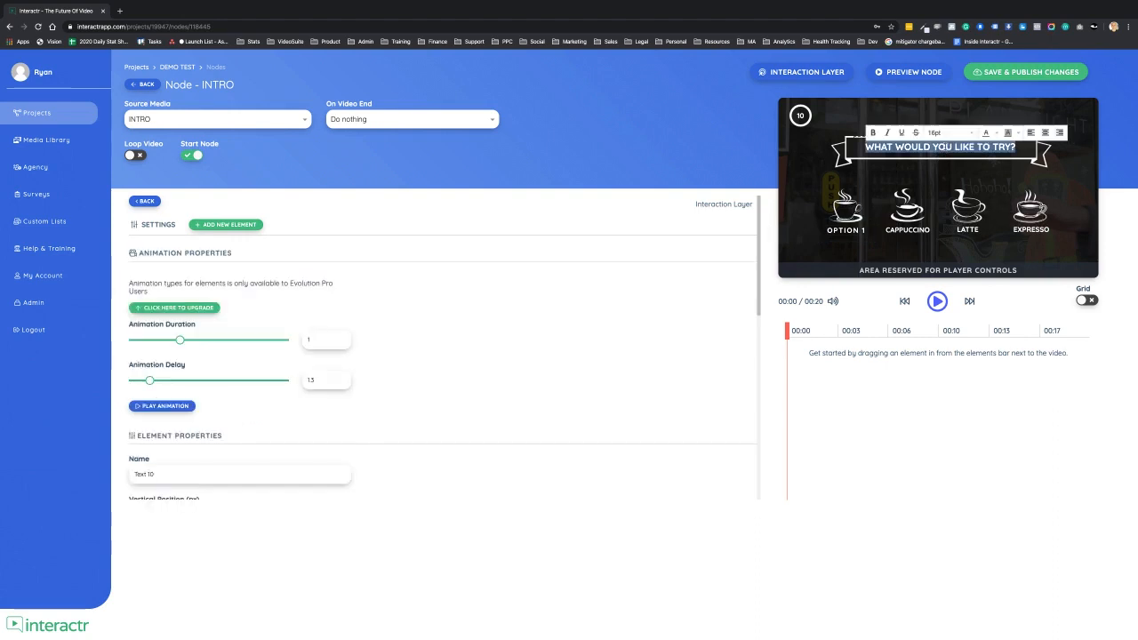
text(MY QUEST)
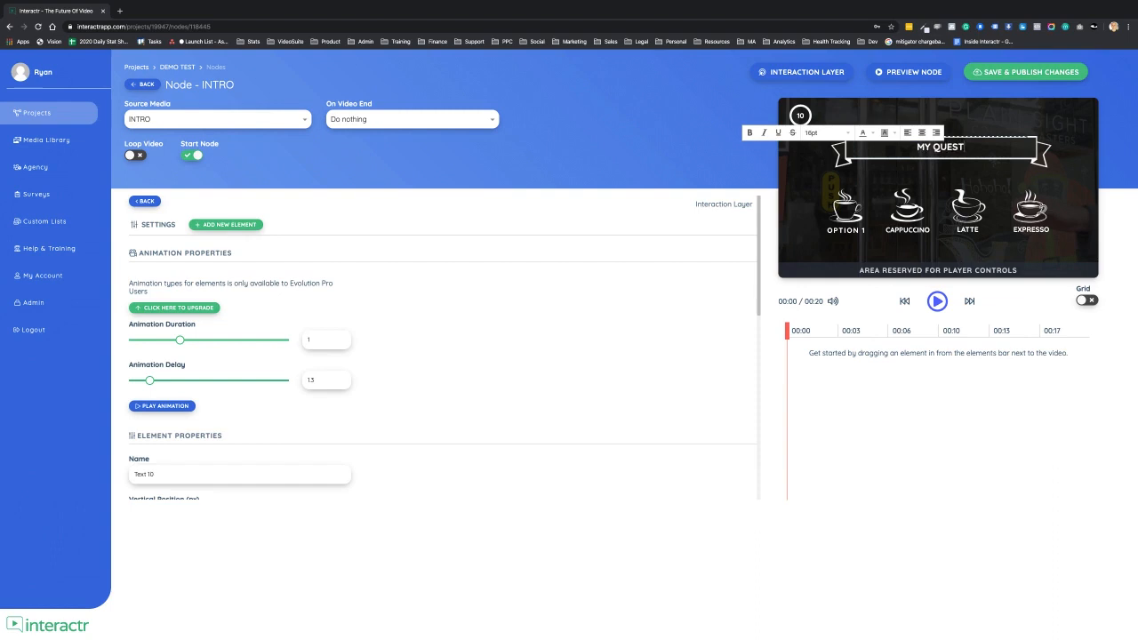
text(ION GOES HERE?)
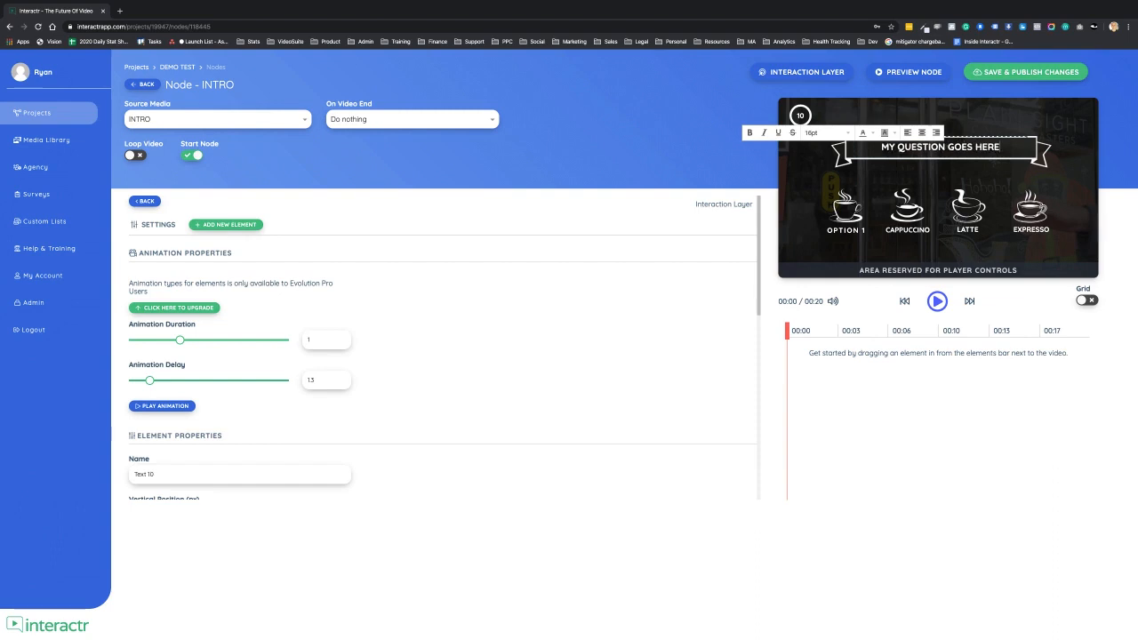
click(763, 171)
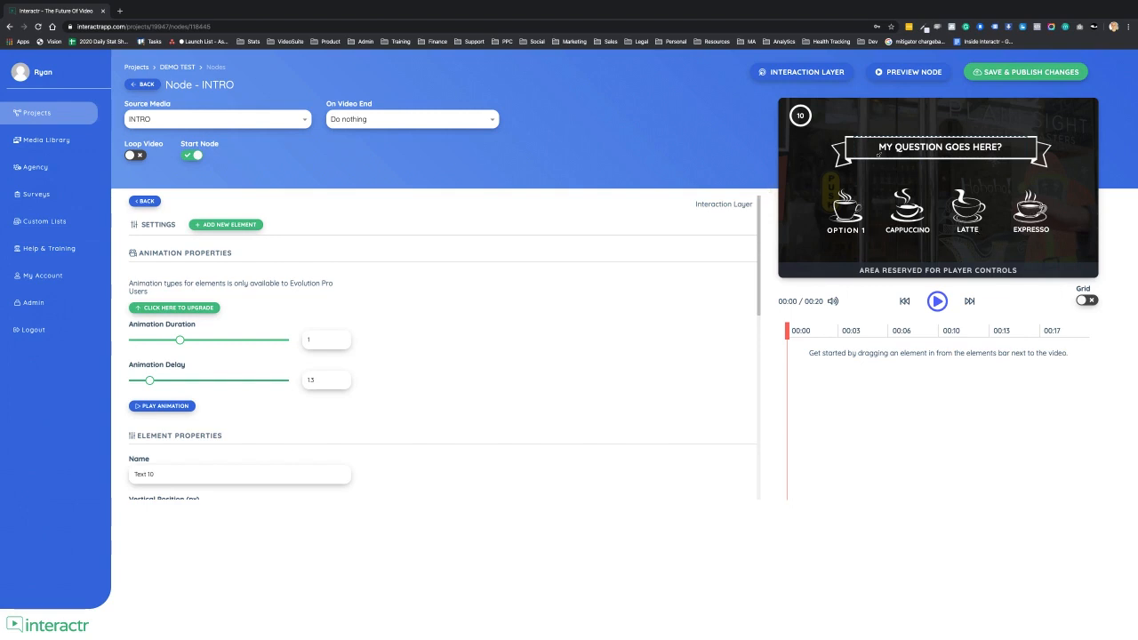
click(166, 407)
- Add a hotspot element to the INTRO video and set its click action to Open Popup
click(142, 84)
drag(847, 318, 769, 290)
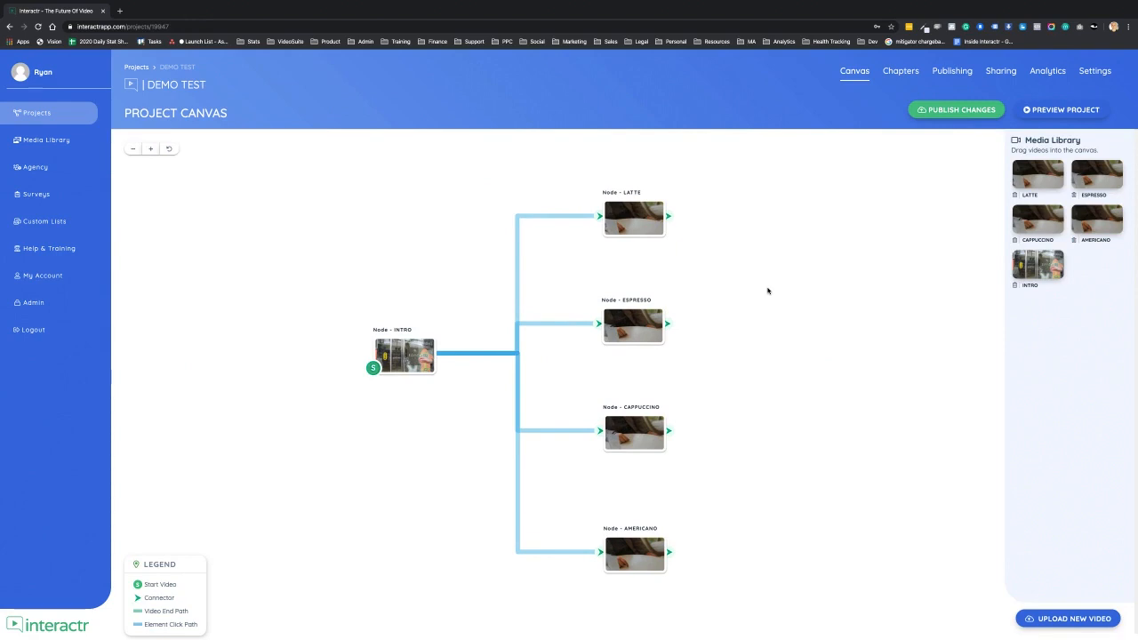
click(417, 359)
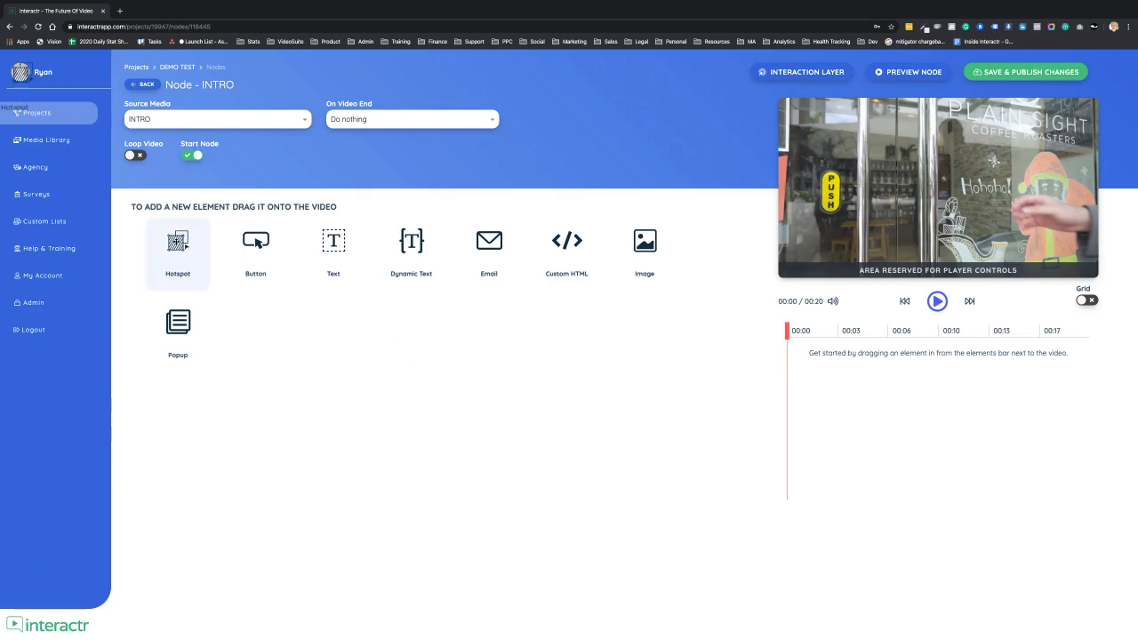
drag(176, 241, 848, 136)
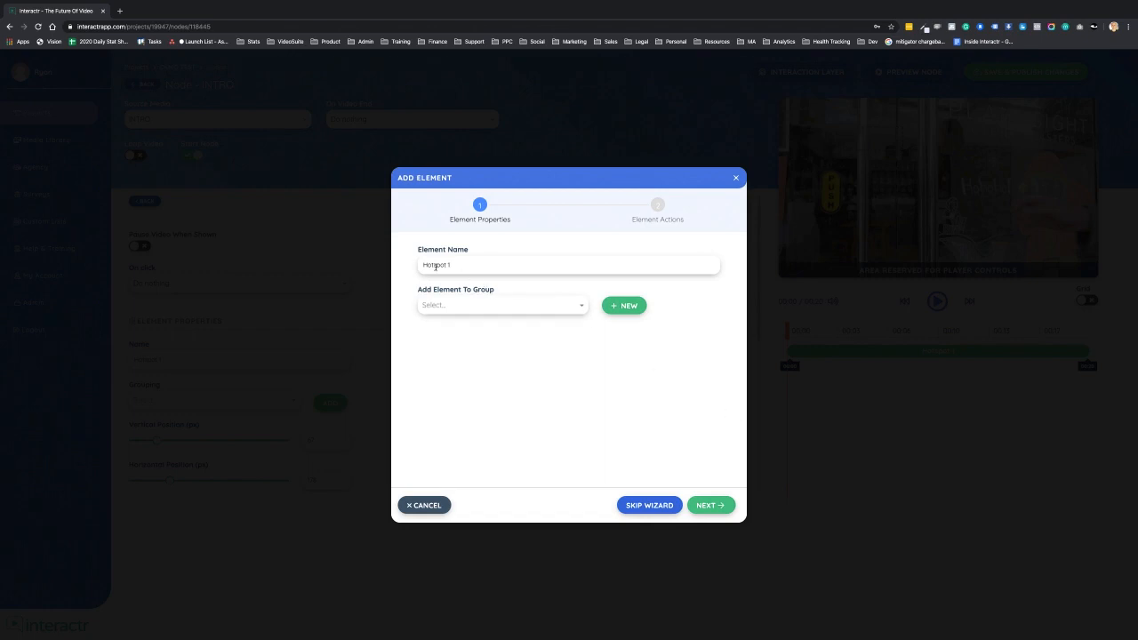
click(712, 508)
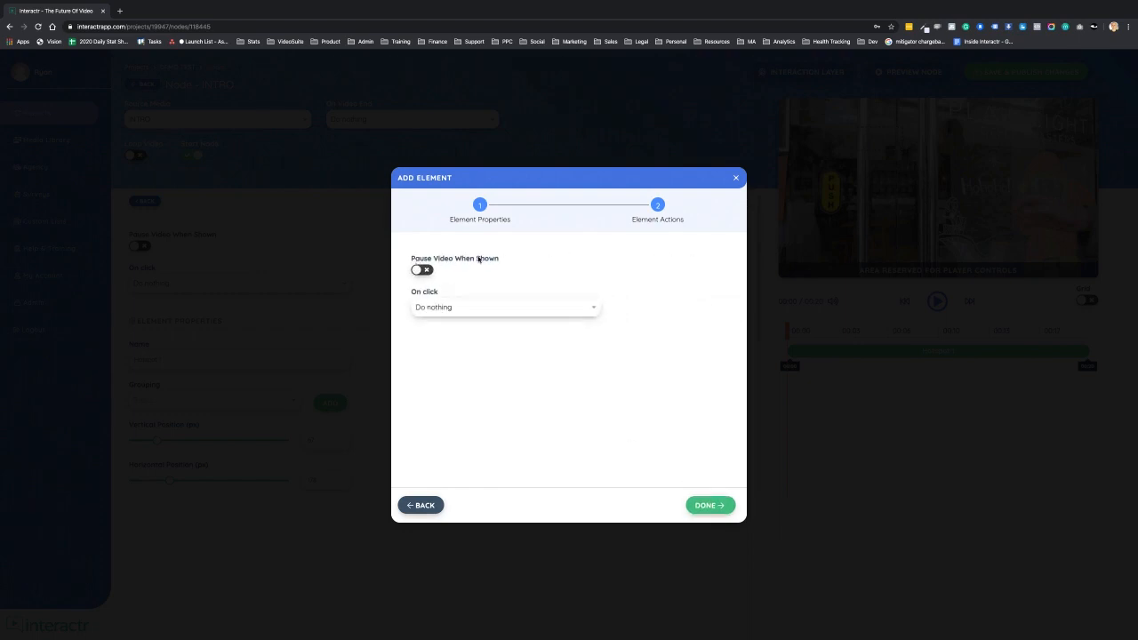
click(588, 313)
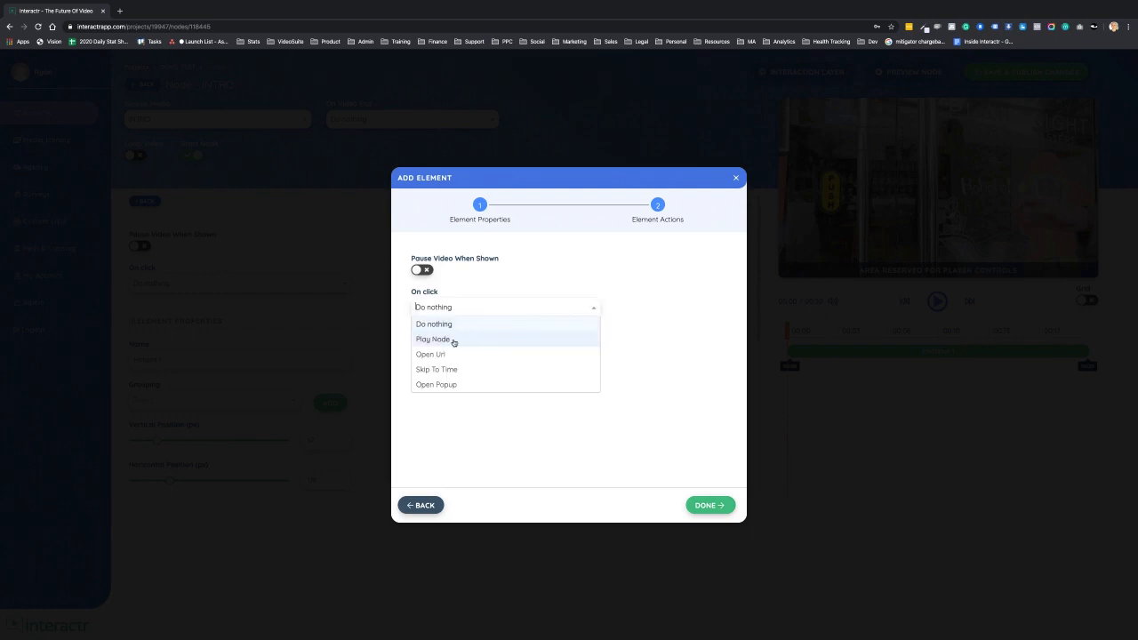
click(470, 382)
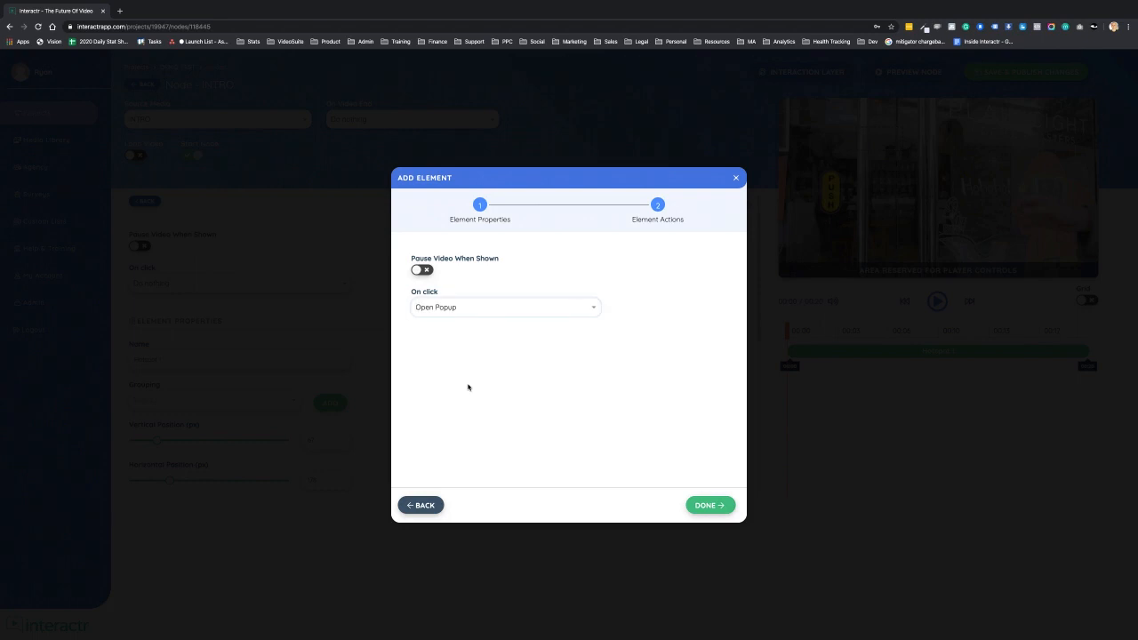
click(711, 504)
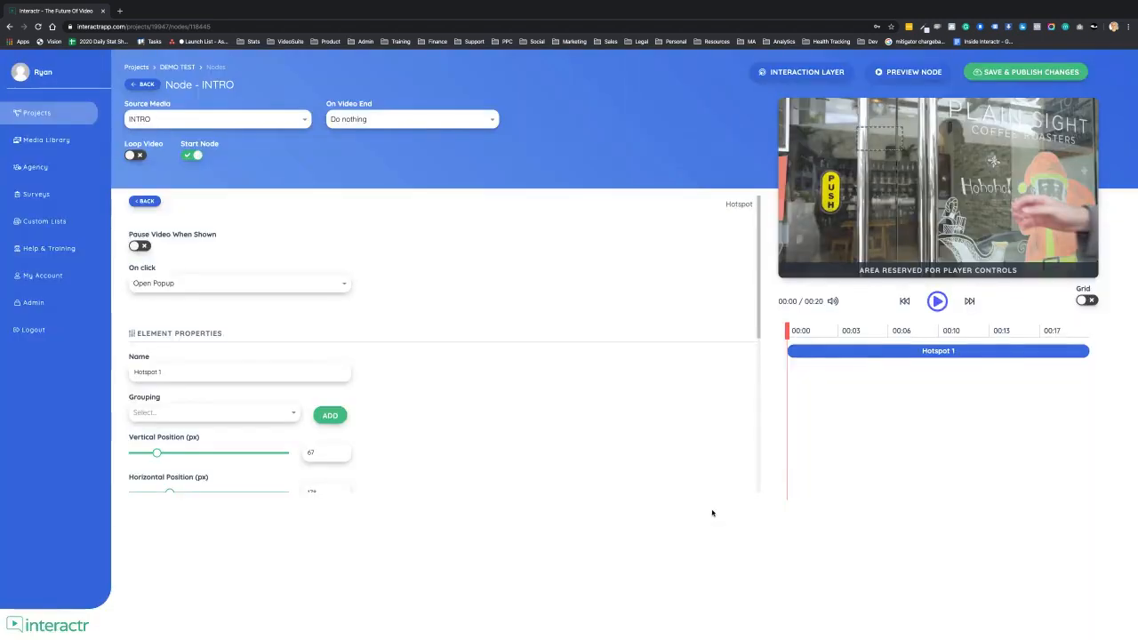
- Move the hotspot onto the PUSH sign and set it to show from about 00:04 to 00:16
drag(879, 144, 839, 214)
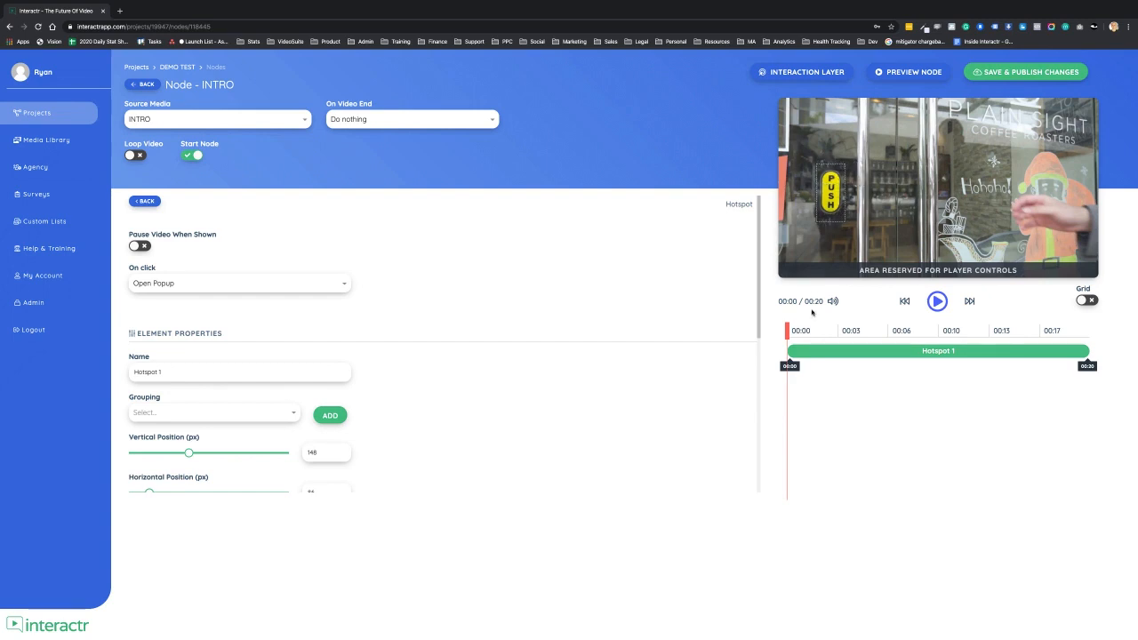
drag(790, 348, 914, 349)
drag(1057, 355, 1000, 357)
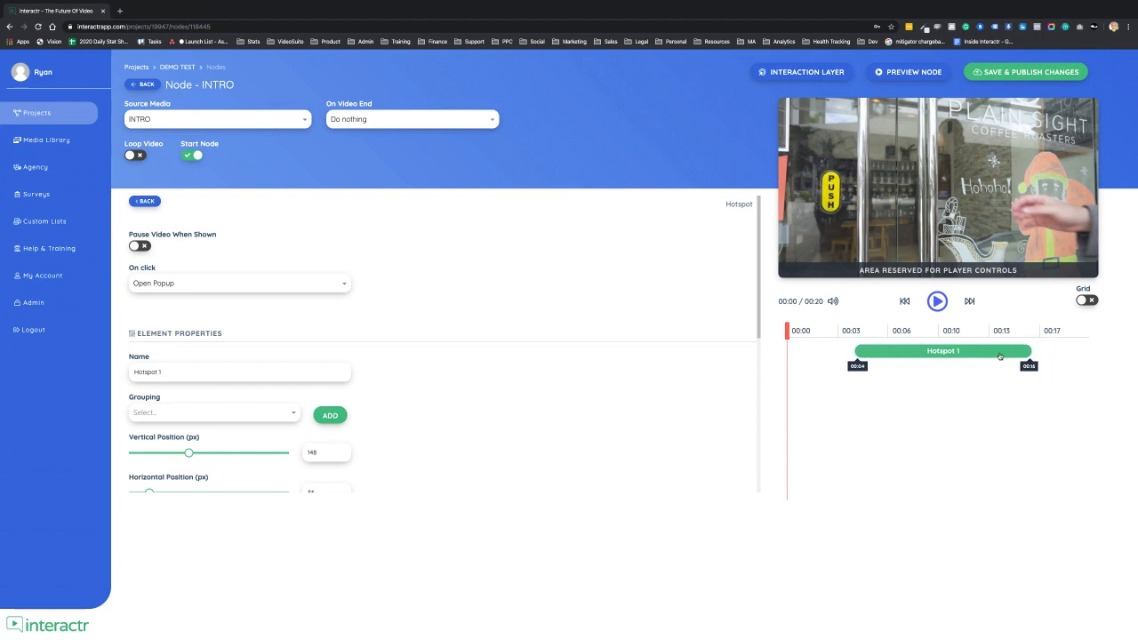
click(500, 249)
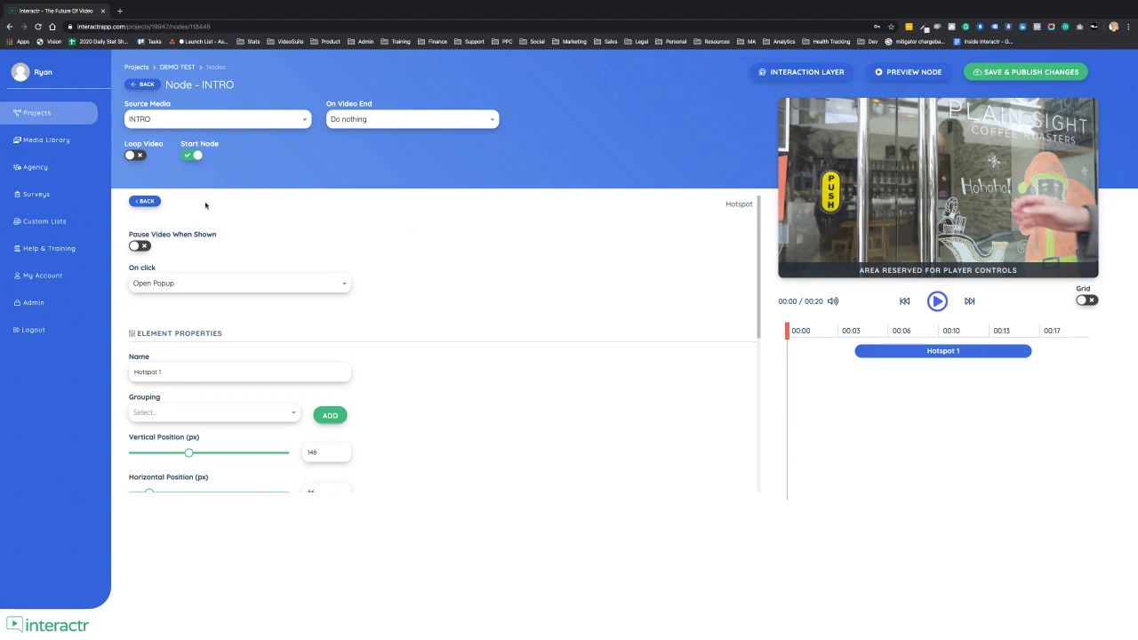
- Add a new button, widen its text box, and set its click action to play Node - LATTE
click(146, 201)
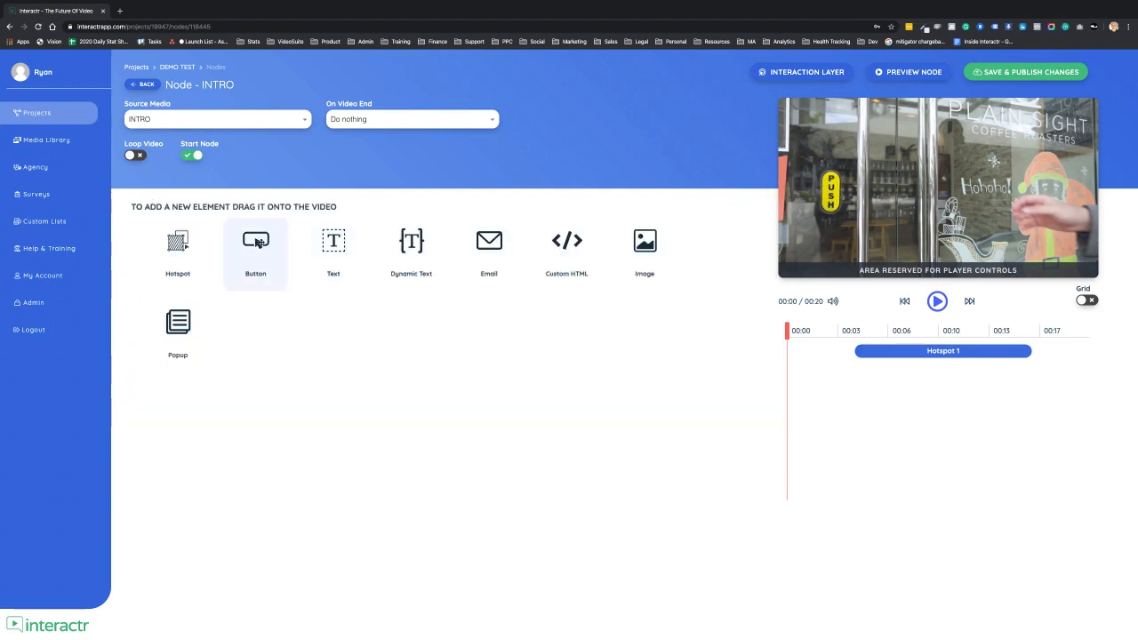
drag(256, 242, 951, 165)
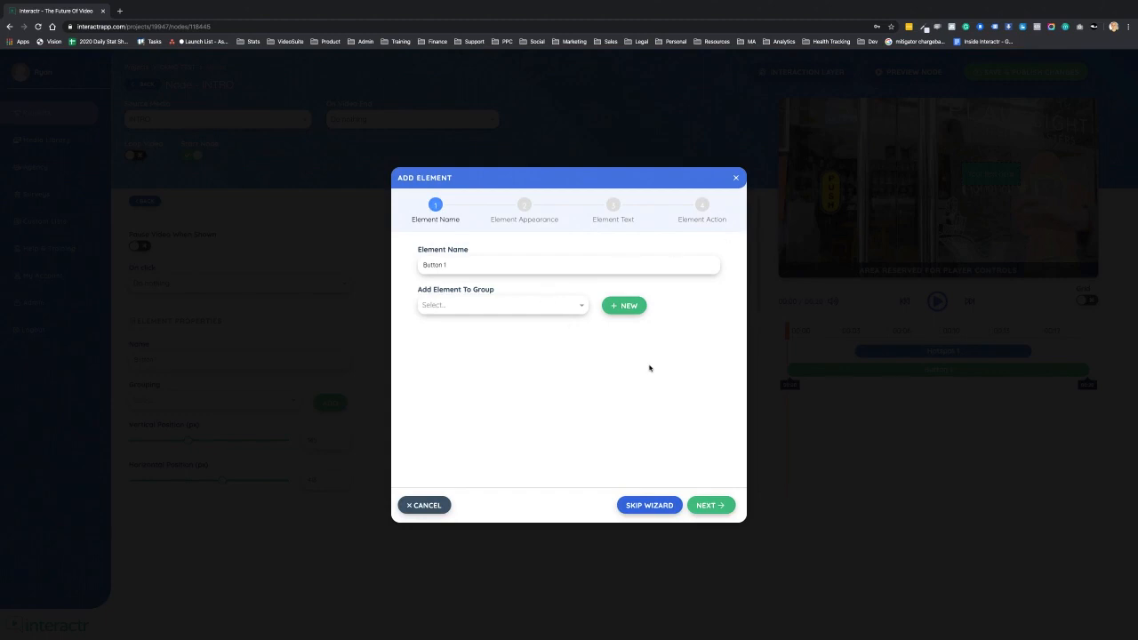
click(712, 506)
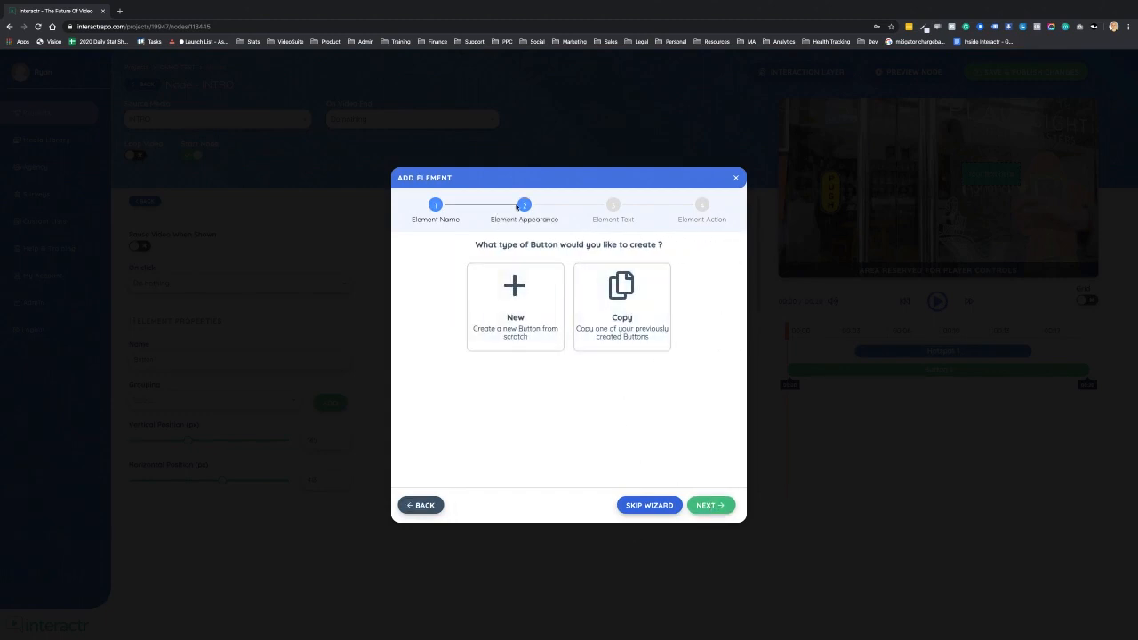
click(518, 297)
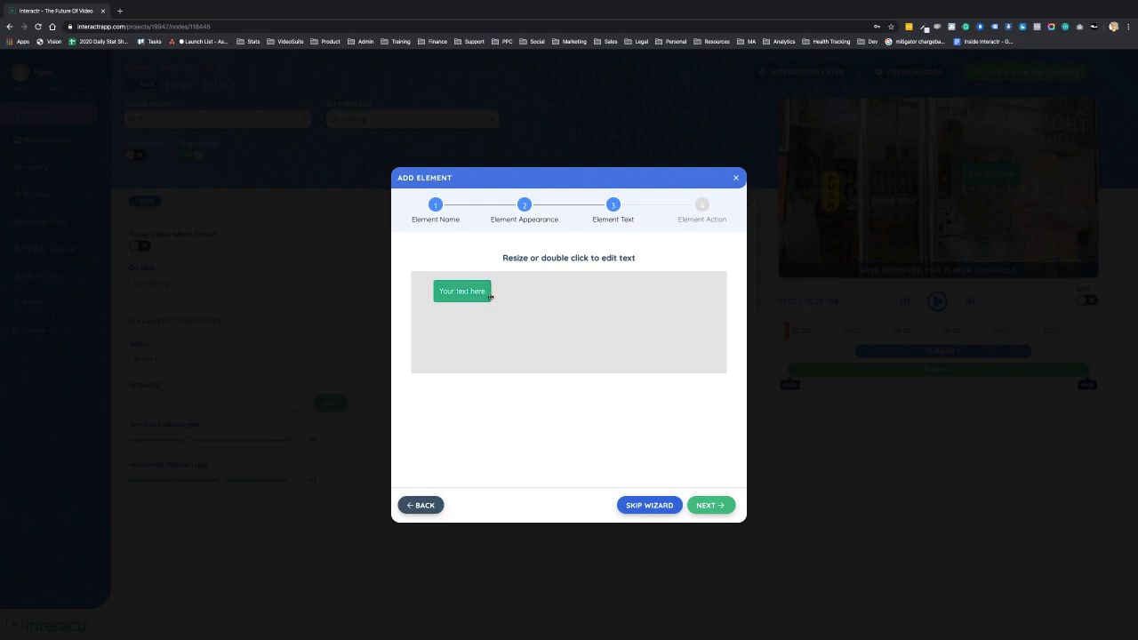
drag(490, 296, 537, 297)
click(706, 505)
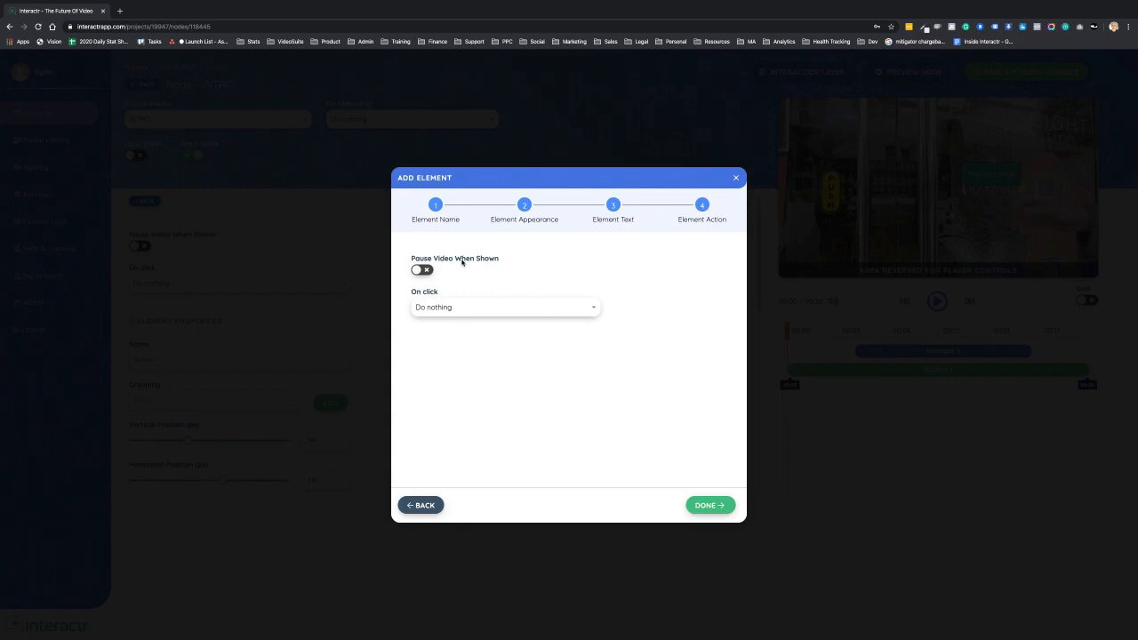
click(501, 311)
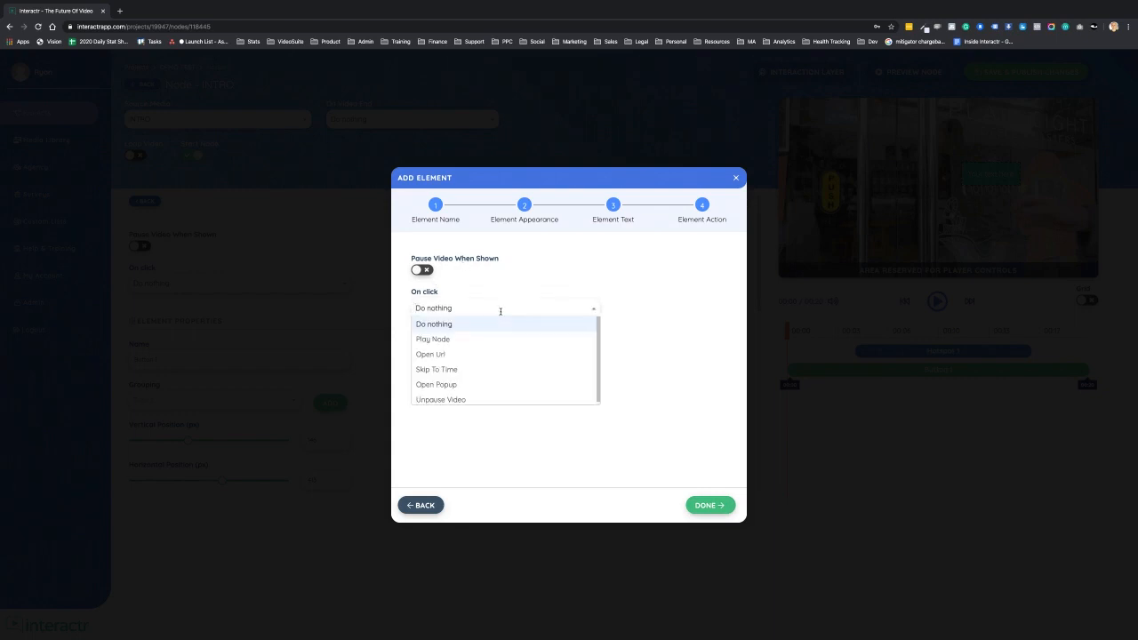
click(439, 342)
click(473, 349)
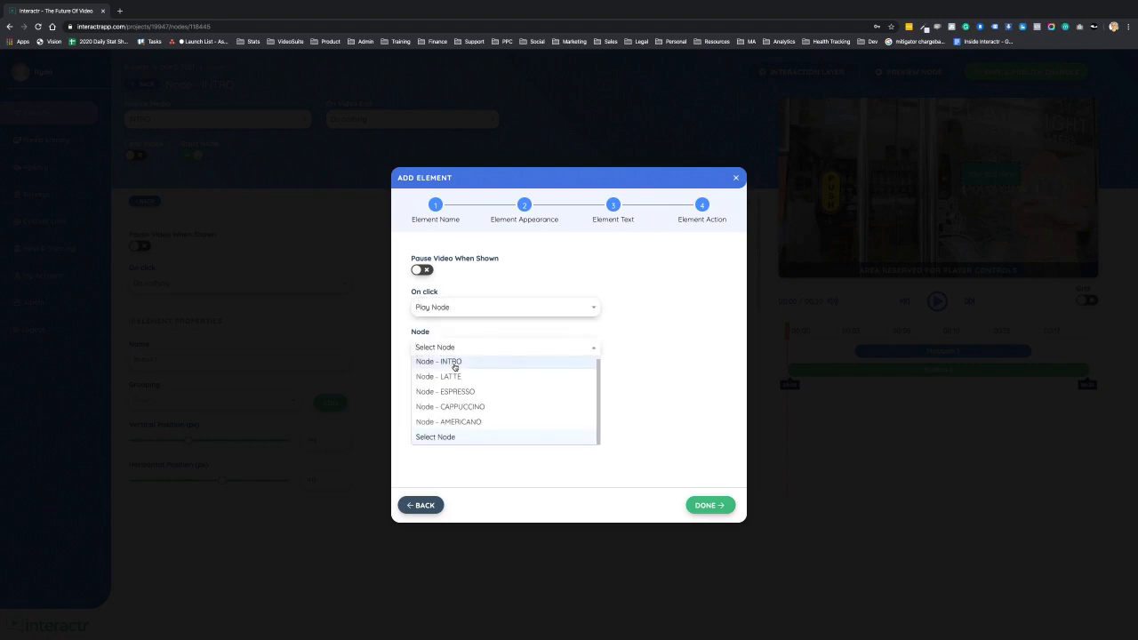
click(456, 376)
click(710, 507)
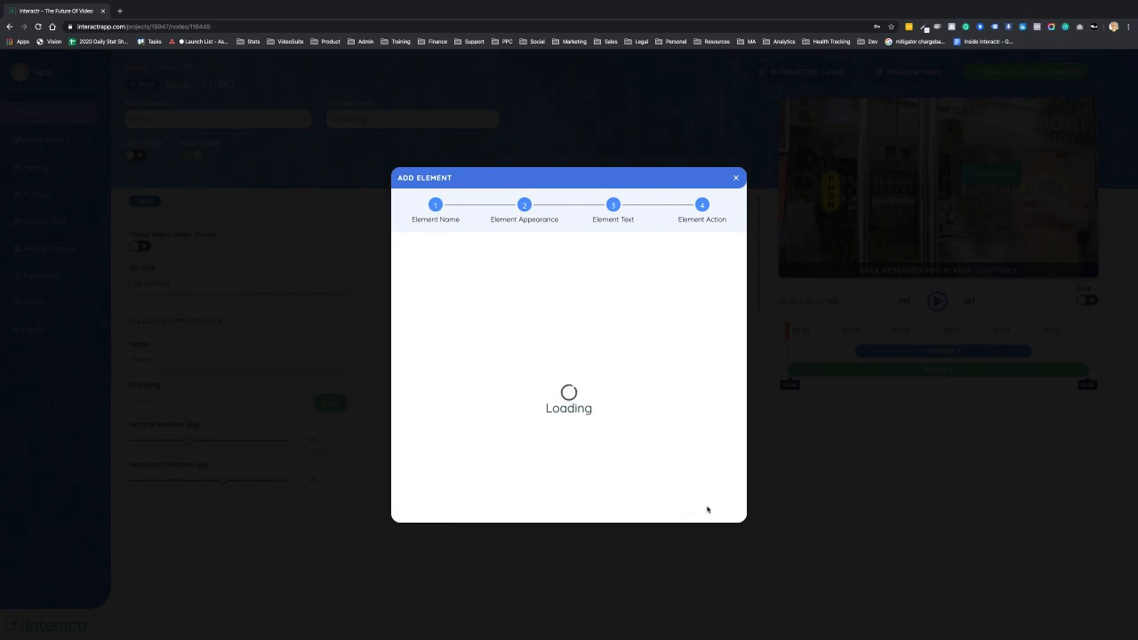
- Move the button lower on the video and shorten its display time to about the first five seconds
drag(1031, 175, 1027, 225)
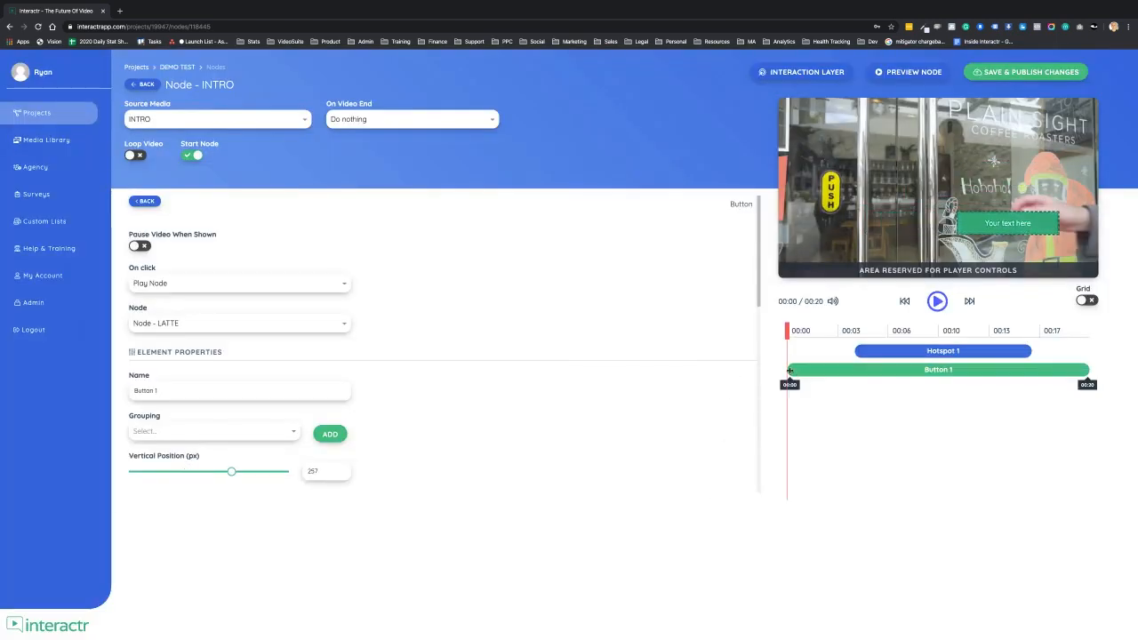
drag(796, 374, 835, 374)
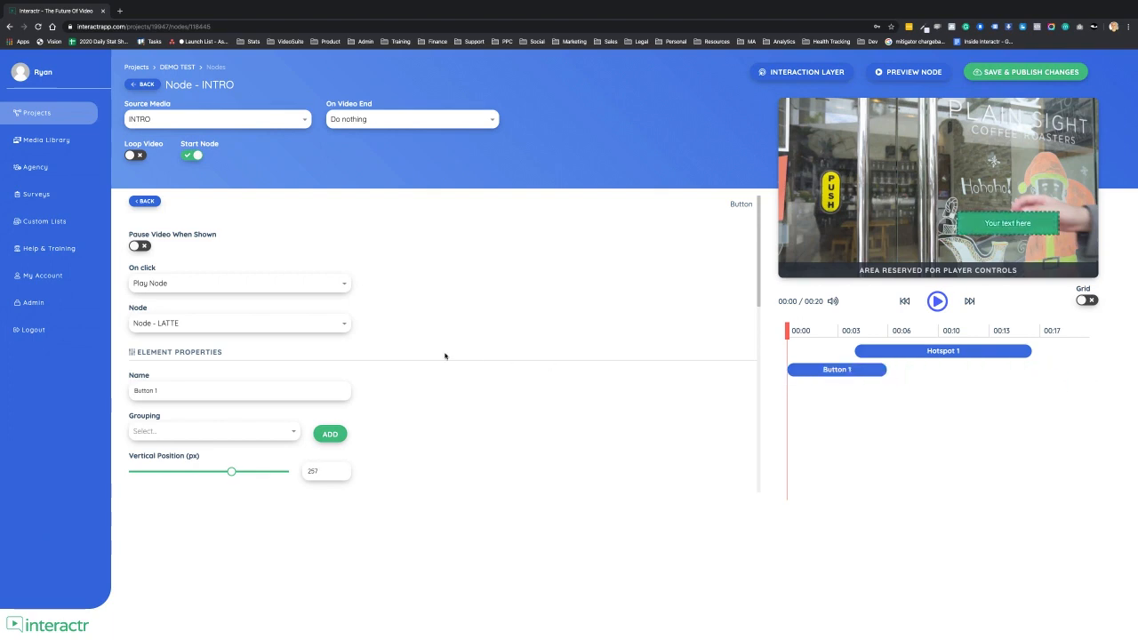
- Change the button's background color to a darker green
scroll(416, 418, down, 1)
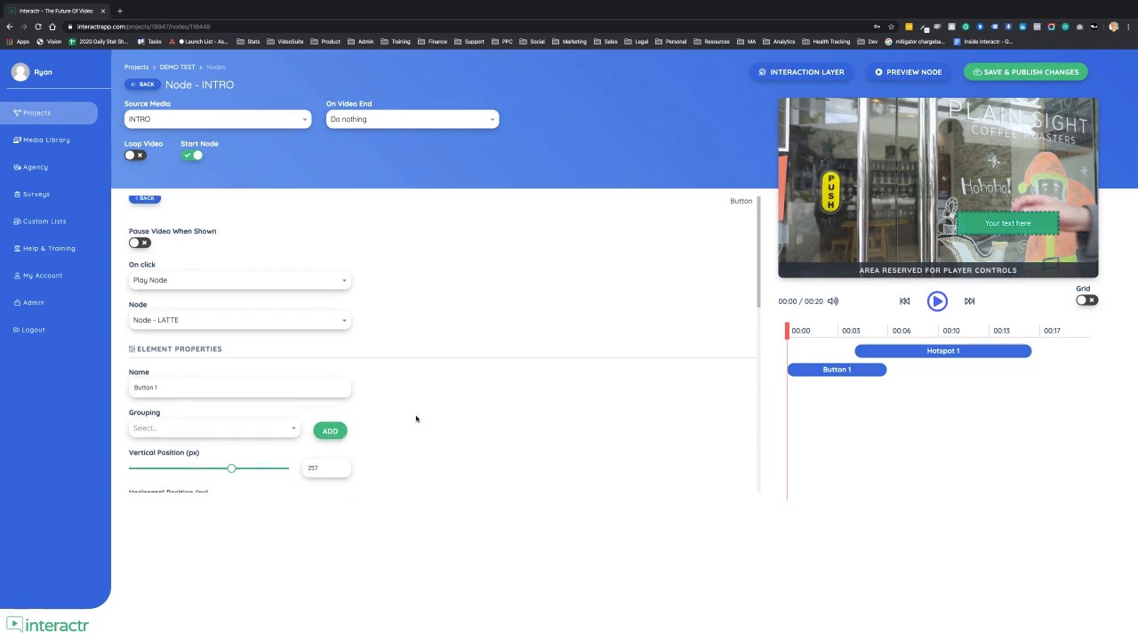
scroll(416, 418, down, 5)
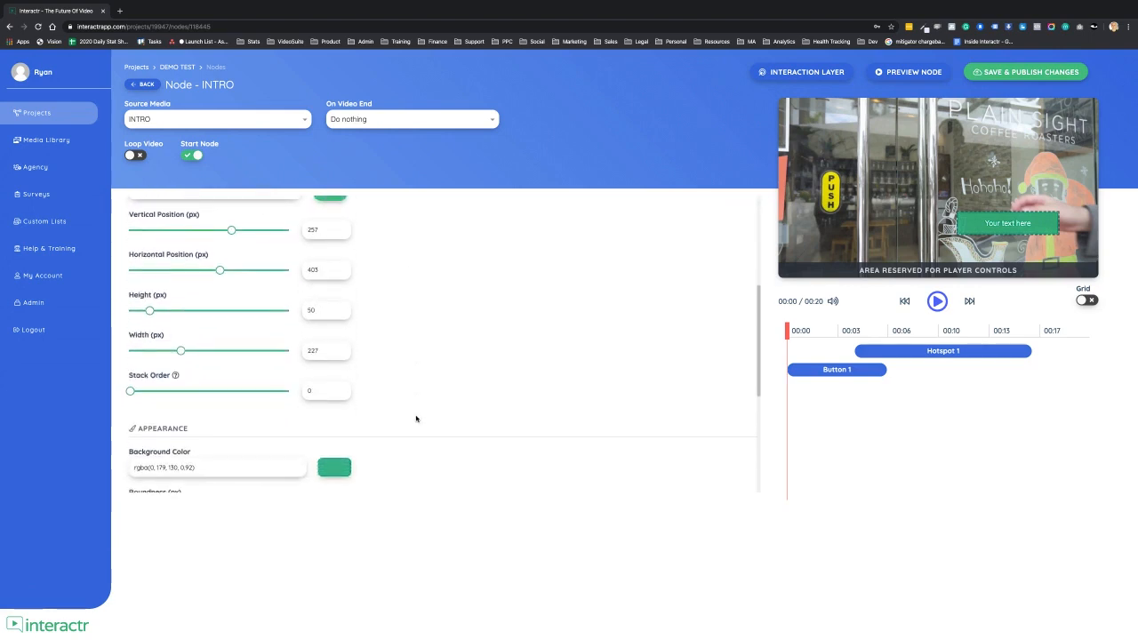
scroll(405, 423, down, 2)
click(329, 441)
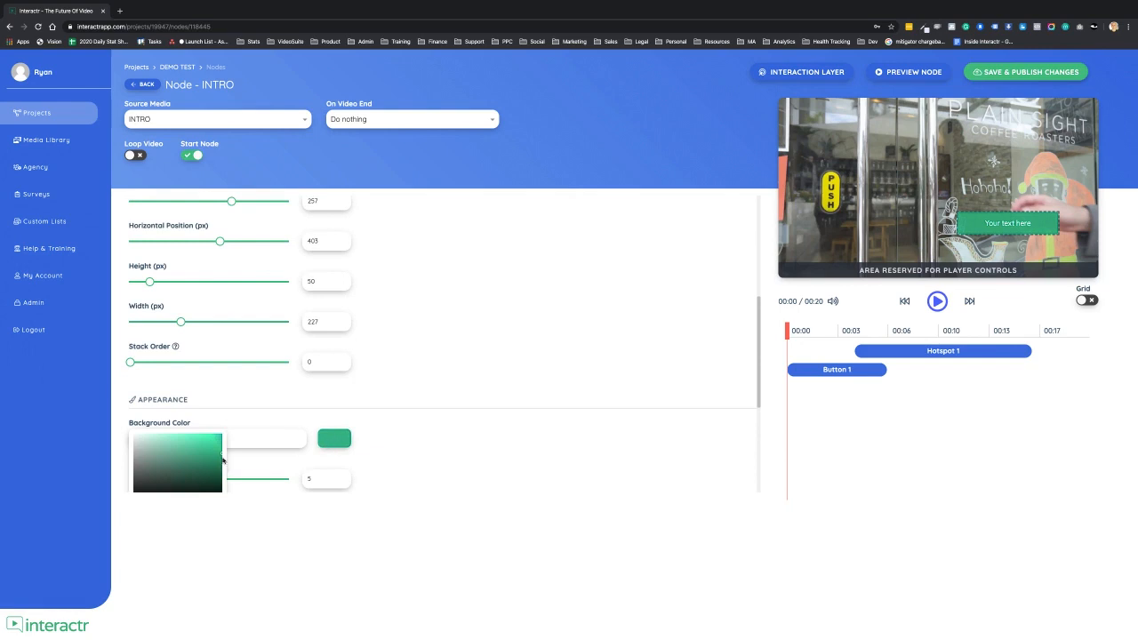
scroll(222, 460, down, 2)
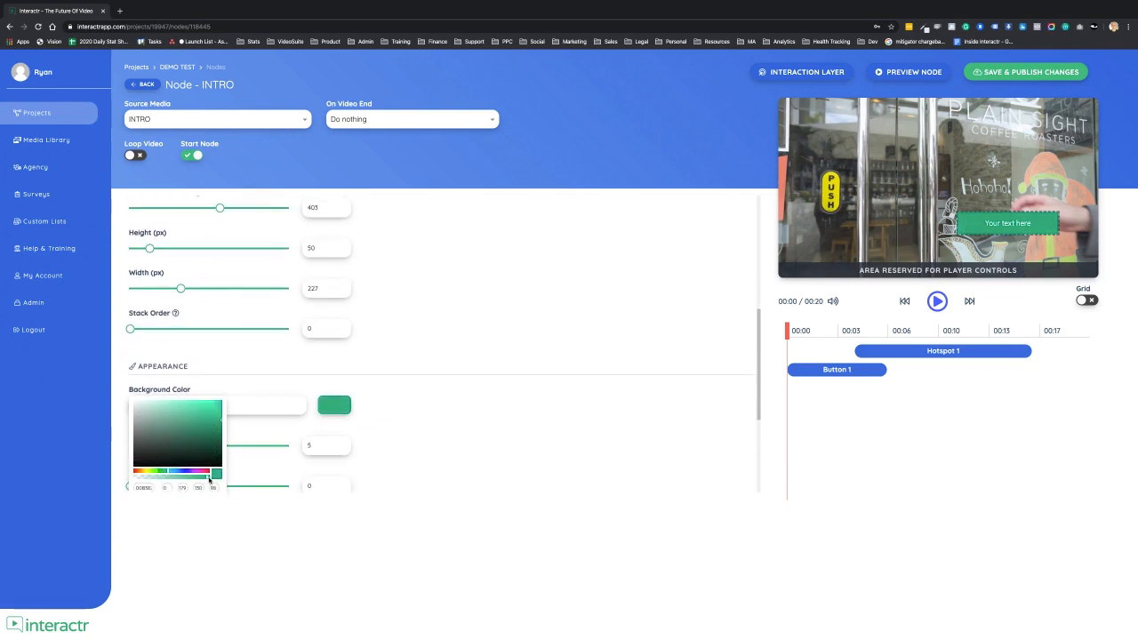
drag(210, 480, 216, 481)
drag(221, 425, 208, 432)
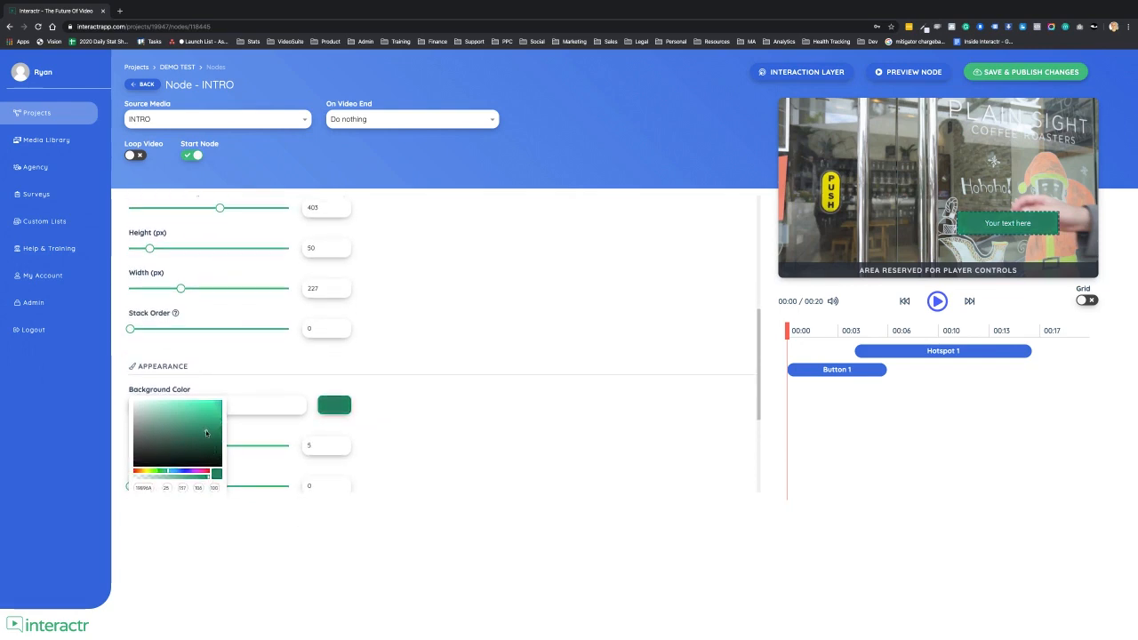
click(395, 410)
scroll(414, 401, up, 5)
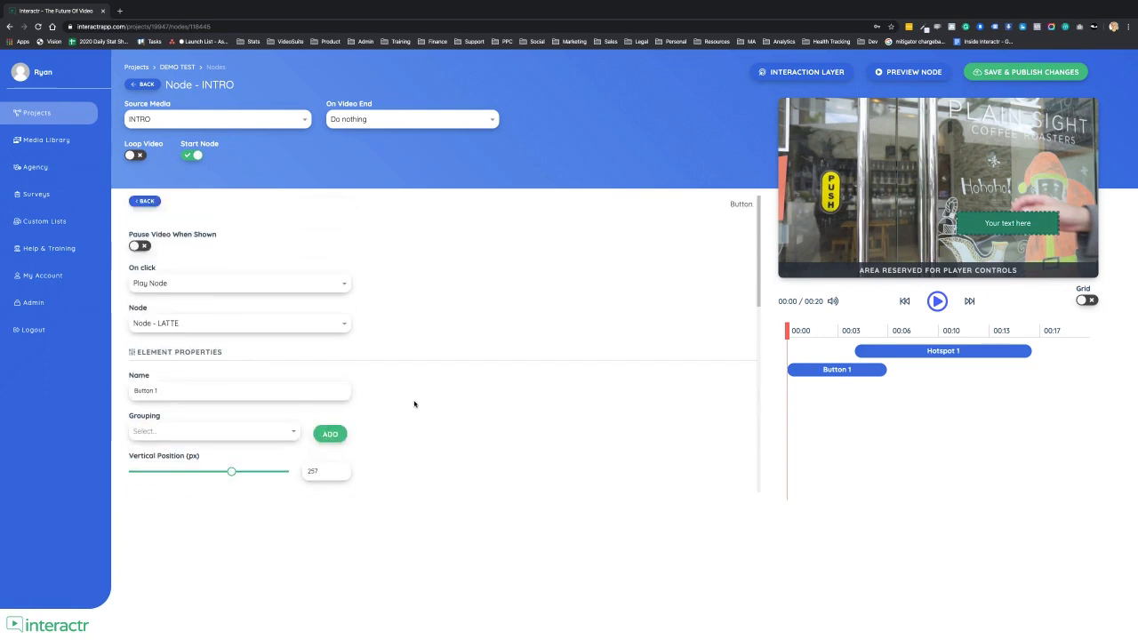
- Add a text element near the top of the video, skipping the wizard
click(146, 201)
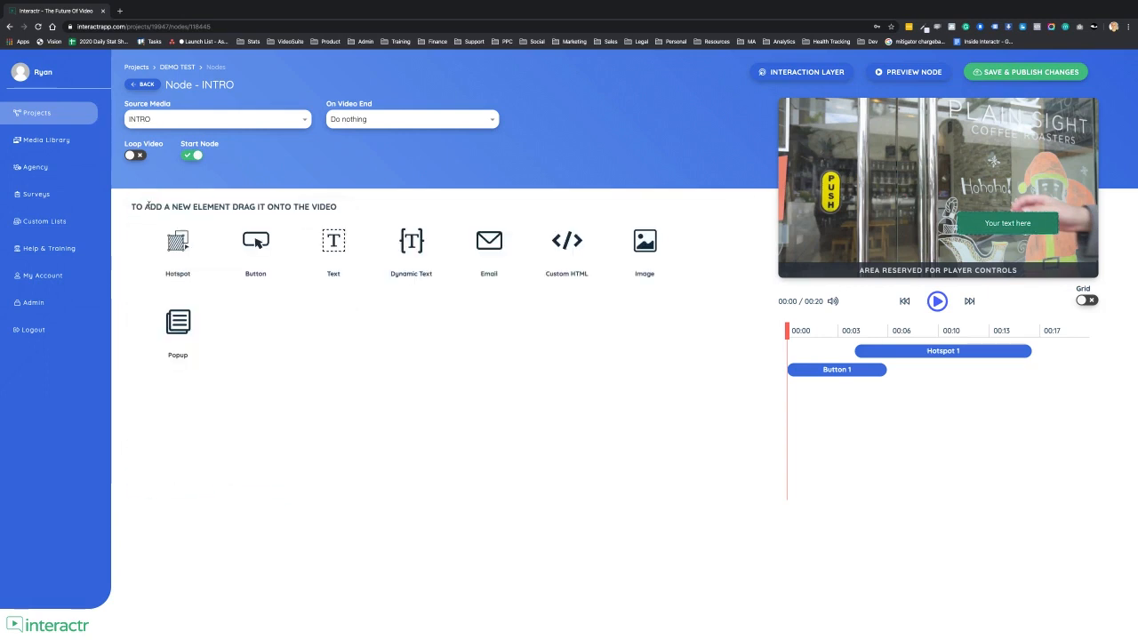
drag(334, 247, 843, 127)
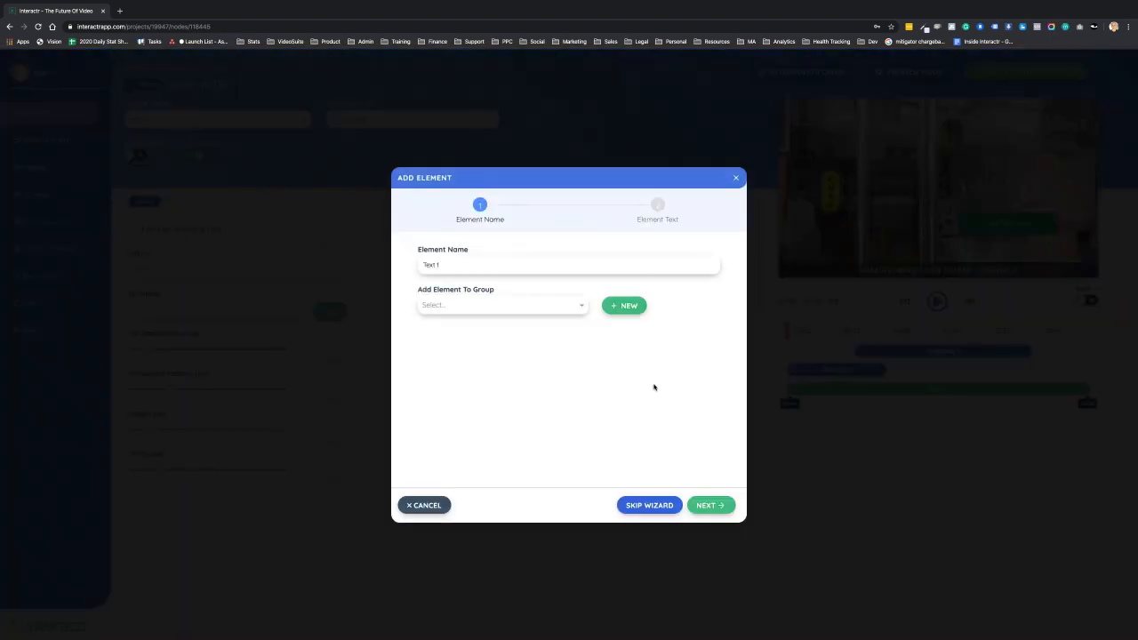
click(635, 507)
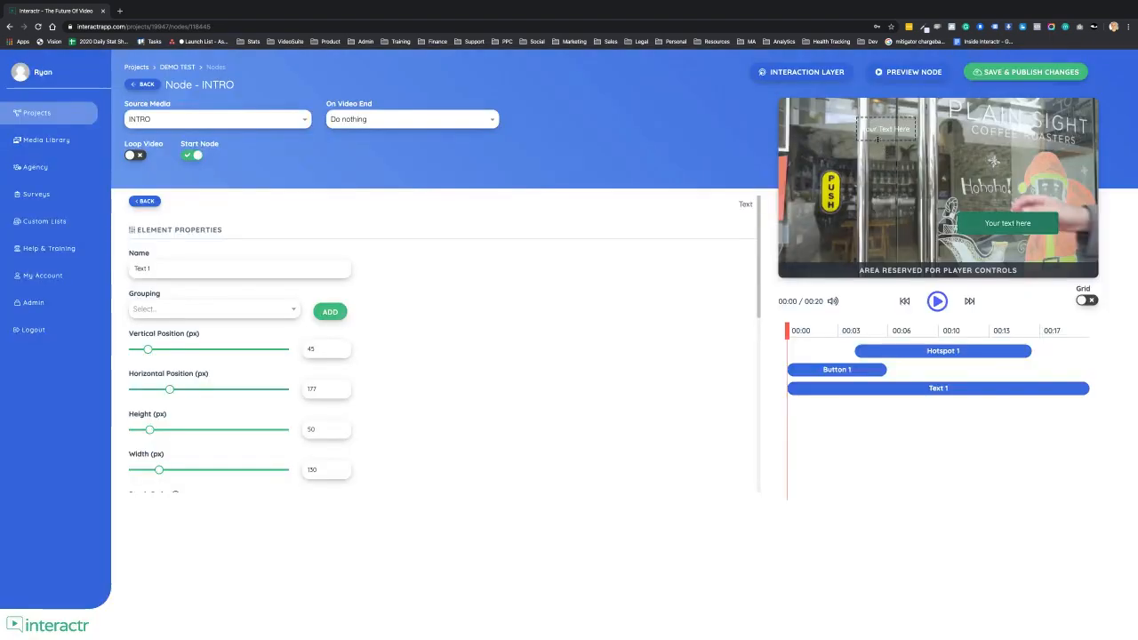
drag(882, 118, 898, 135)
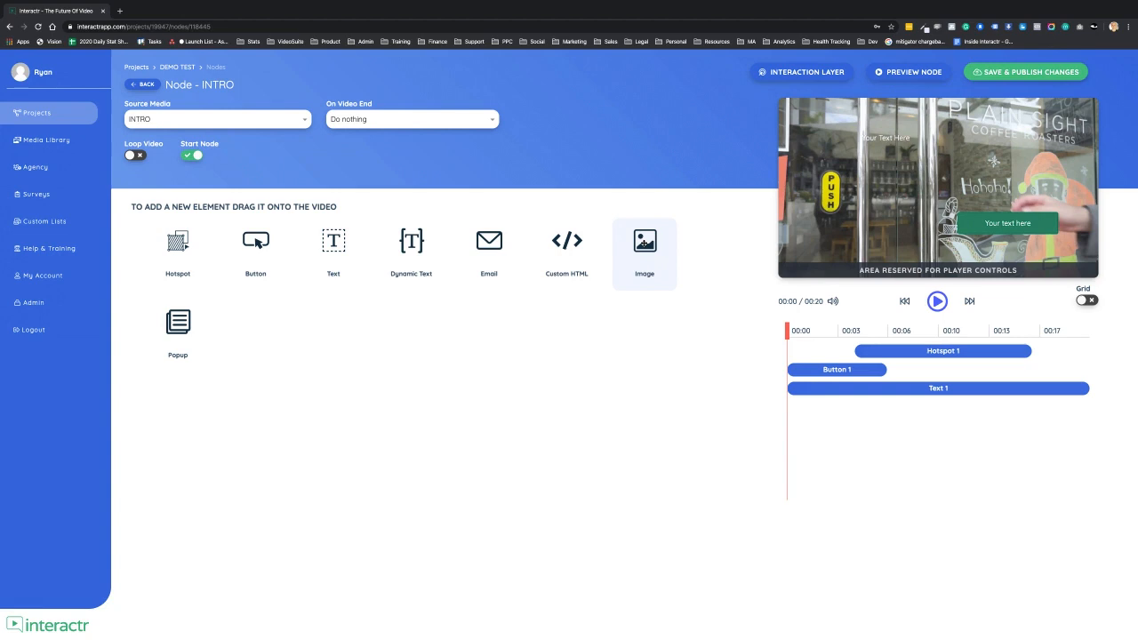
- Add a popup element to the video using the Email Template
mouse_move(645, 244)
mouse_down()
mouse_move(944, 215)
mouse_move(659, 248)
mouse_up()
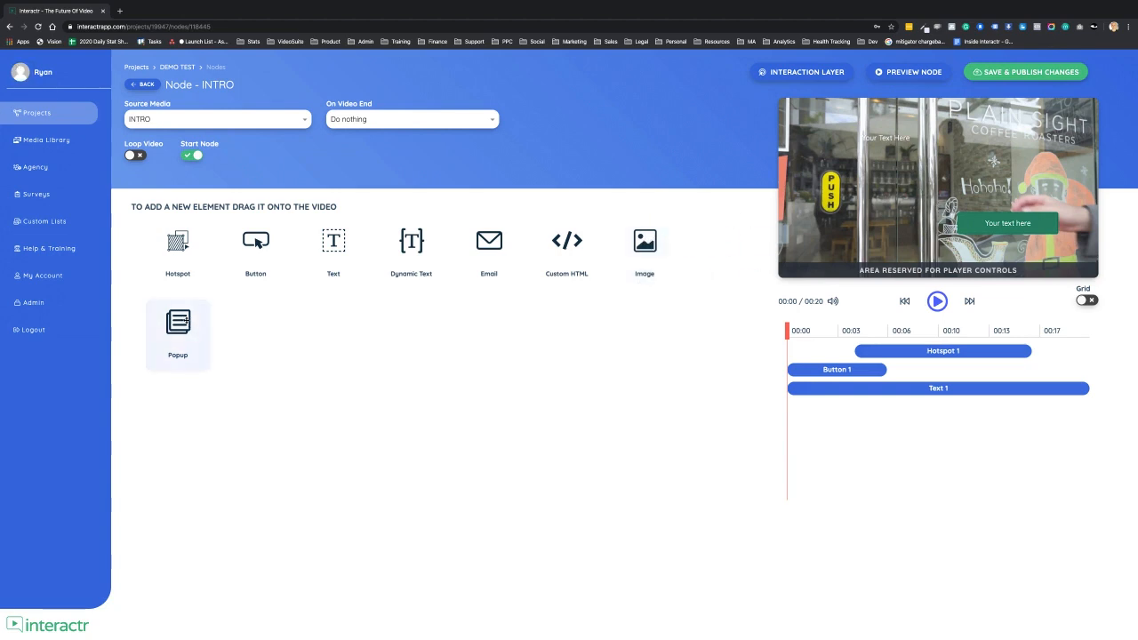
drag(182, 322, 939, 175)
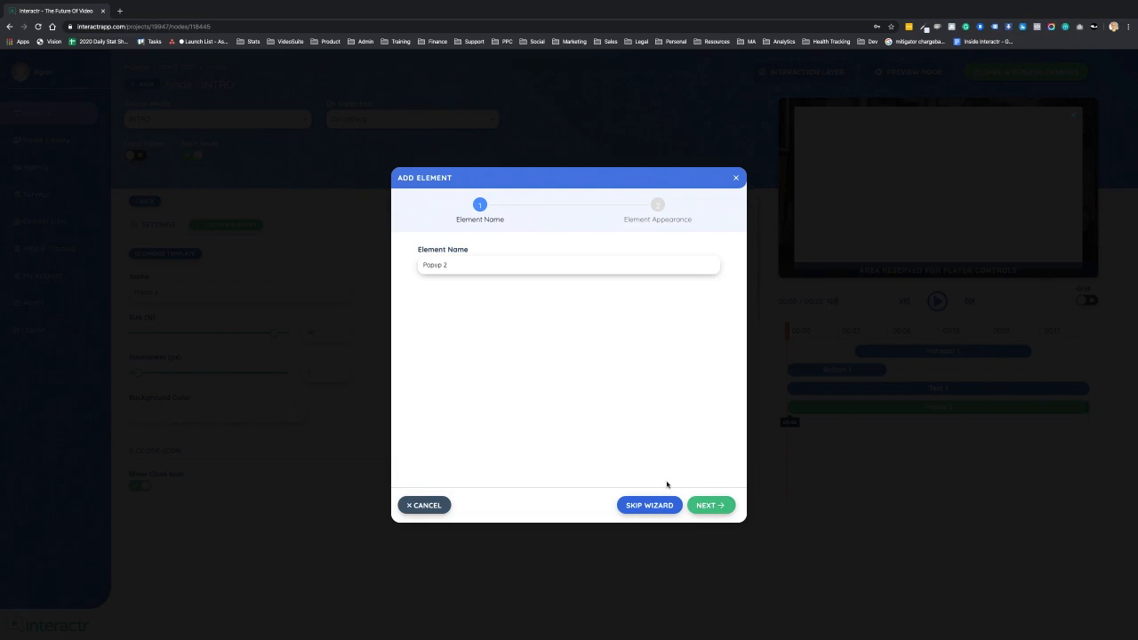
click(711, 507)
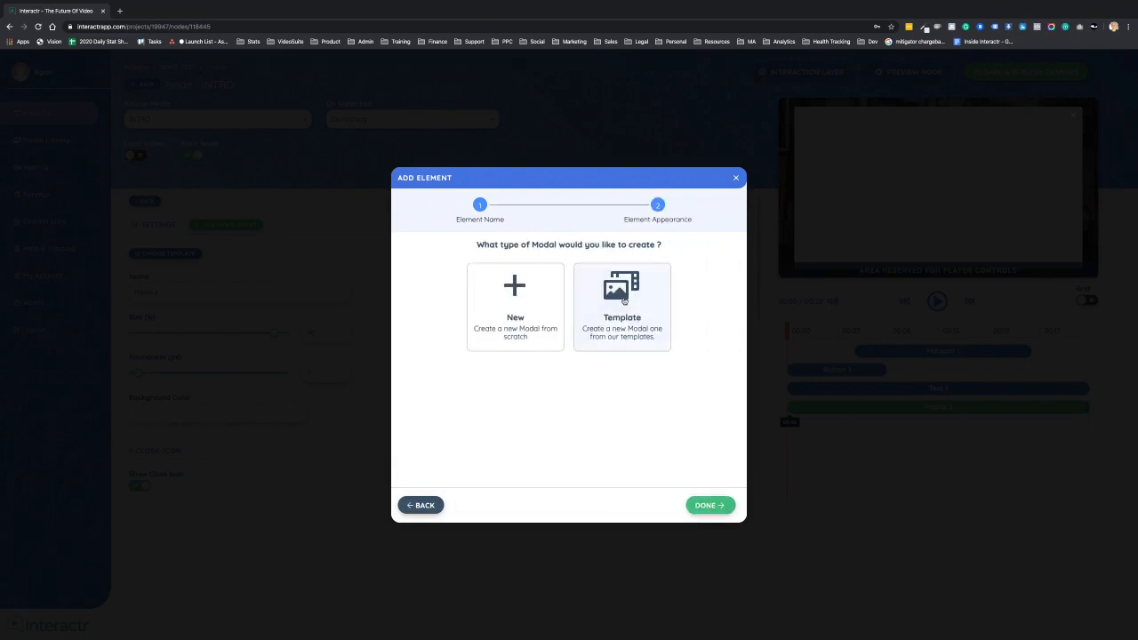
click(622, 299)
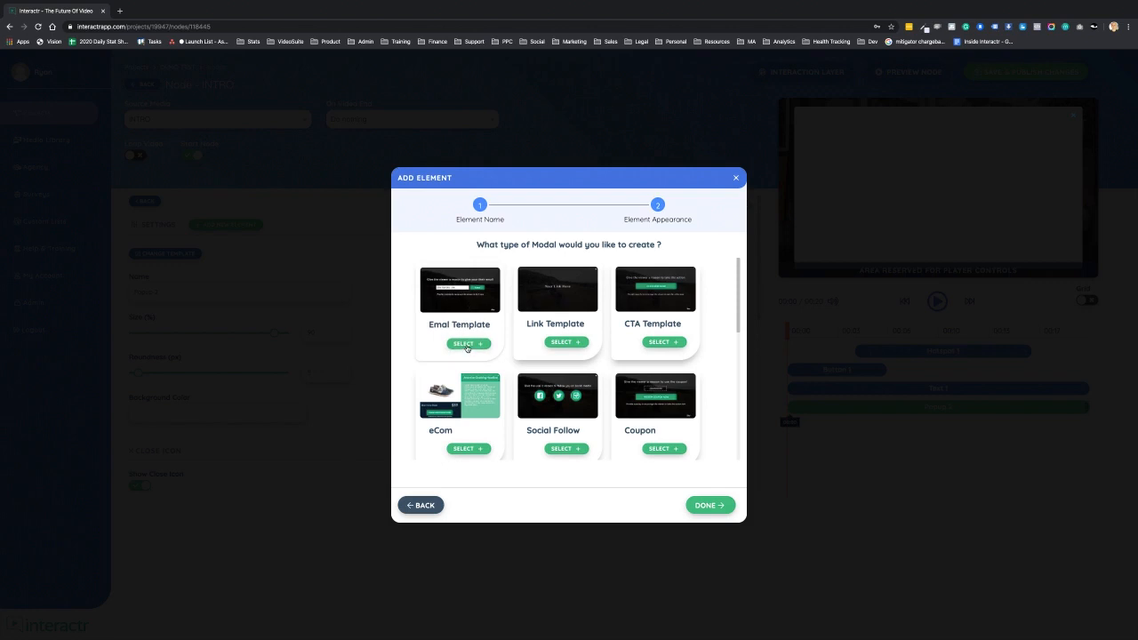
click(468, 344)
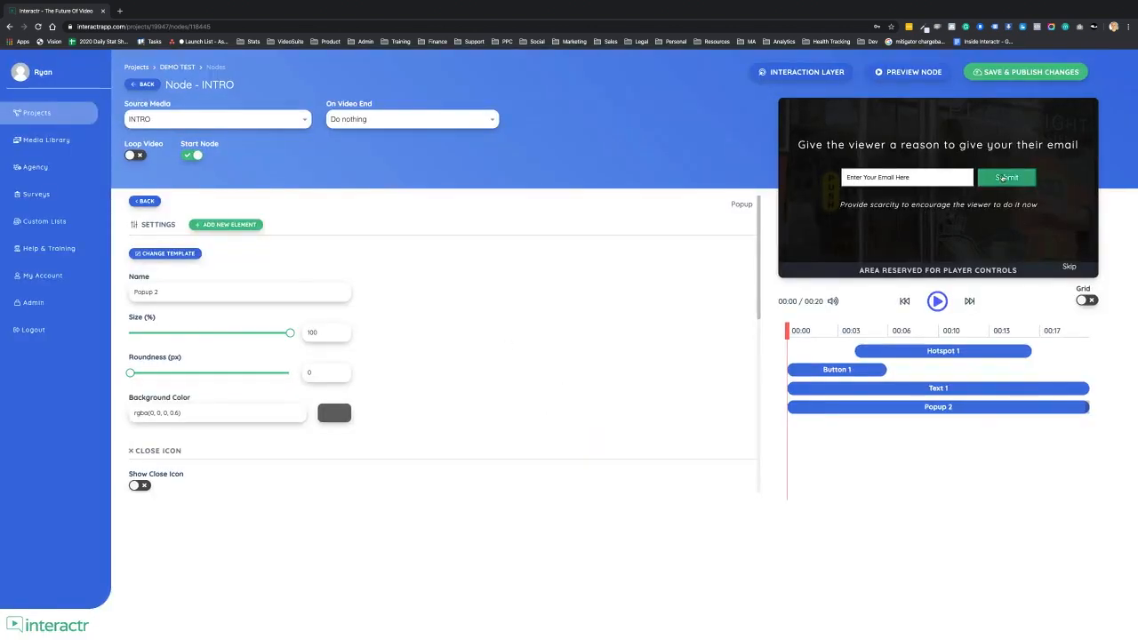
- Delete the hotspot and button elements from the INTRO node's timeline
mouse_move(1002, 179)
mouse_down()
mouse_move(1029, 178)
mouse_move(999, 178)
mouse_up()
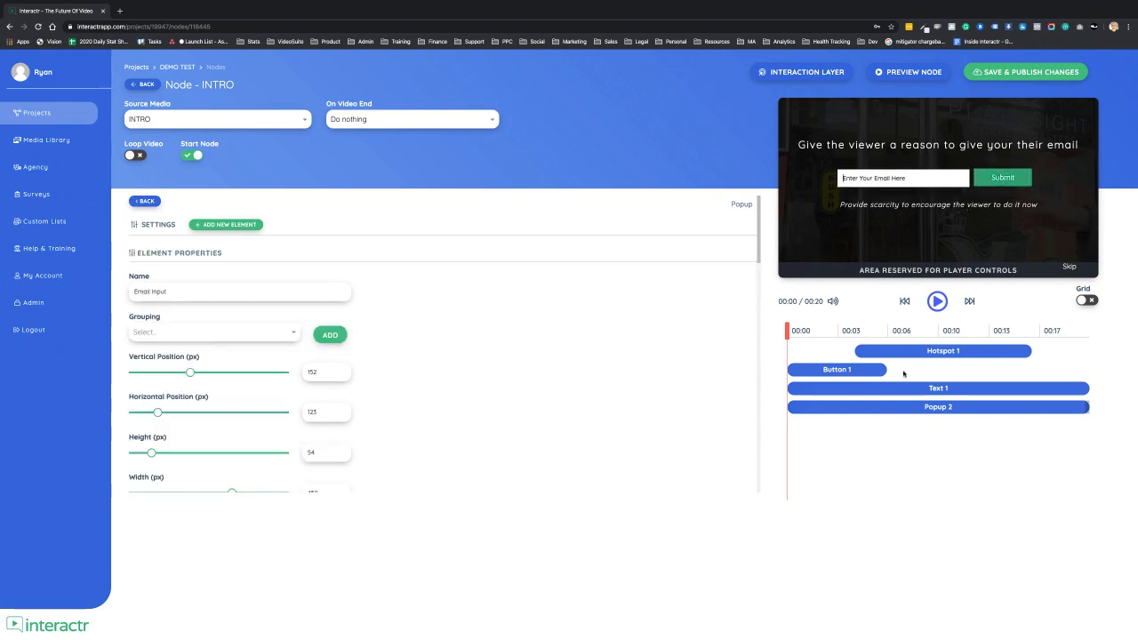
click(145, 200)
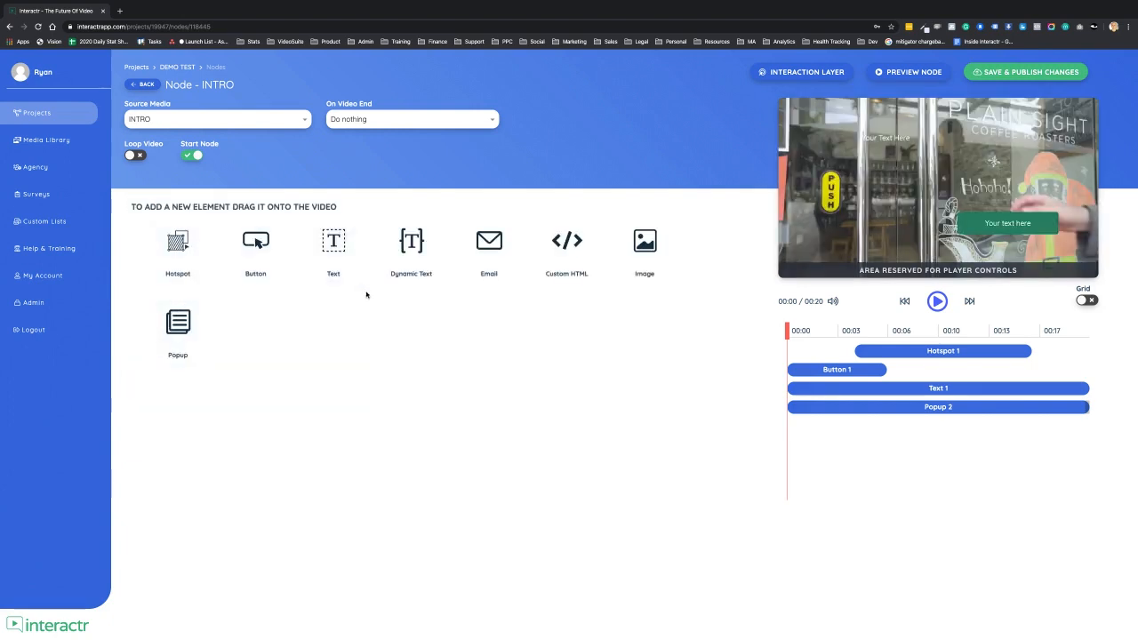
click(891, 354)
key(Delete)
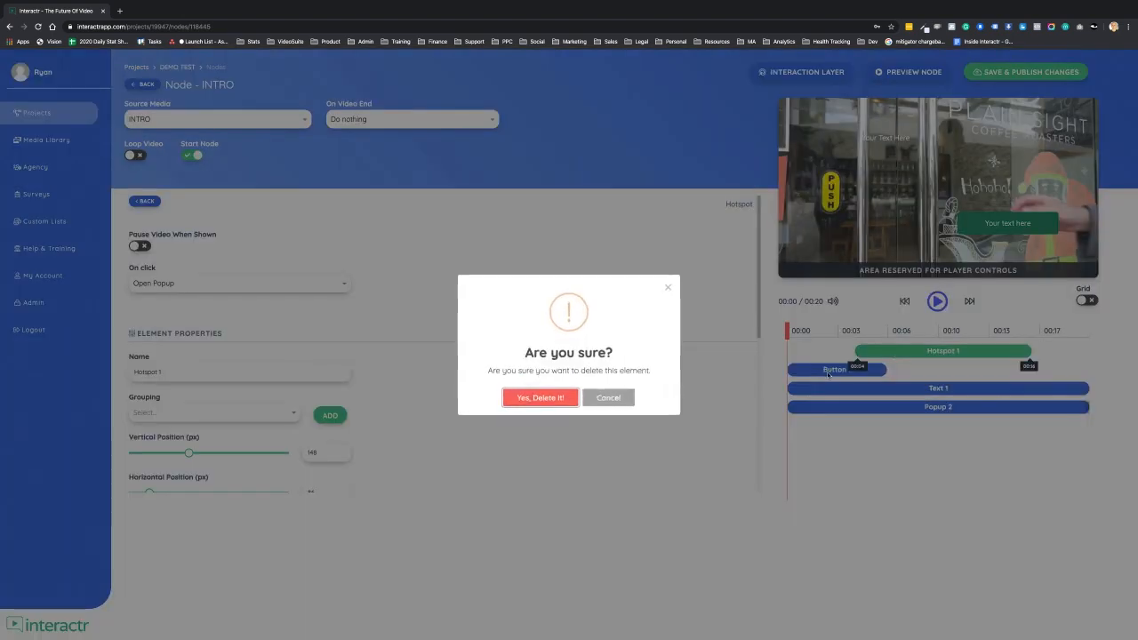
click(542, 398)
click(832, 353)
key(Delete)
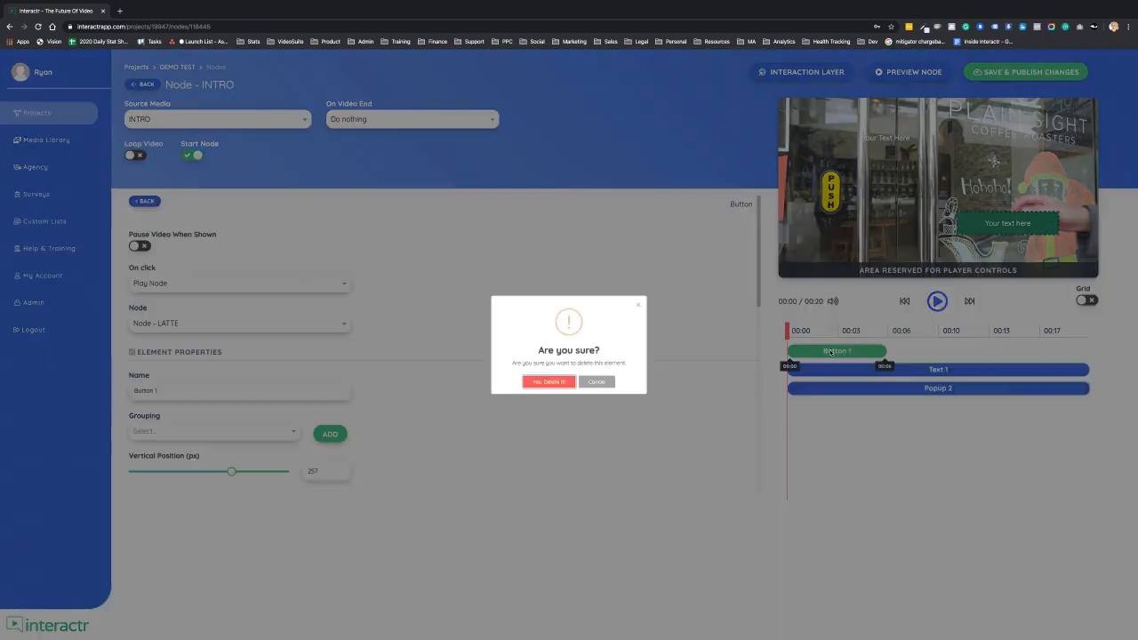
click(547, 397)
- Delete the text and popup elements from the INTRO node's timeline
click(857, 352)
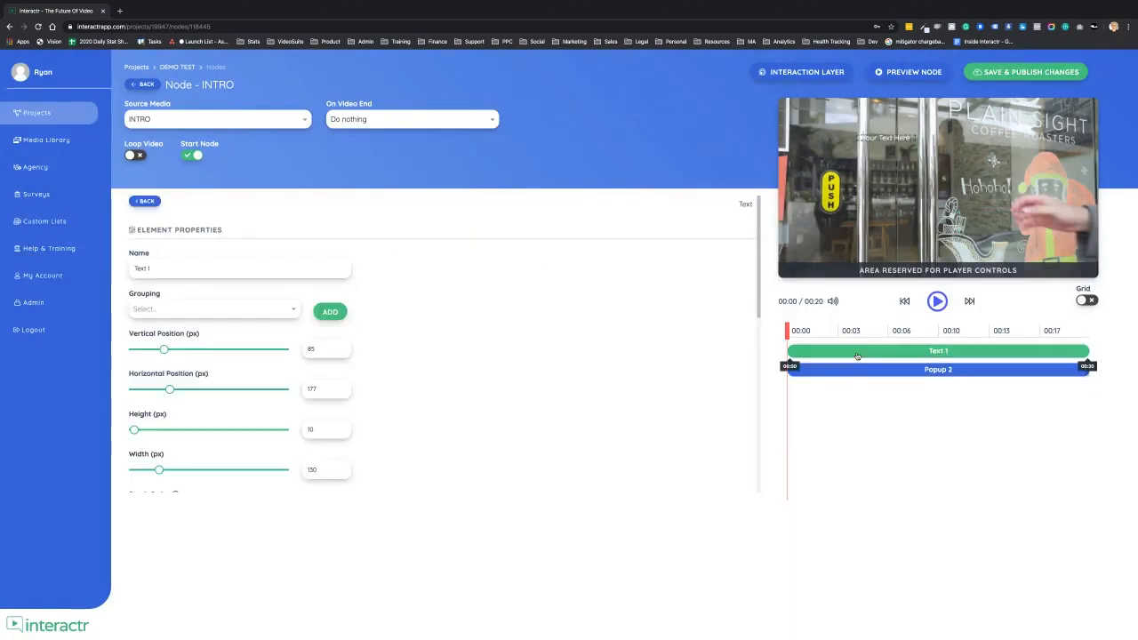
key(Delete)
click(576, 395)
click(867, 355)
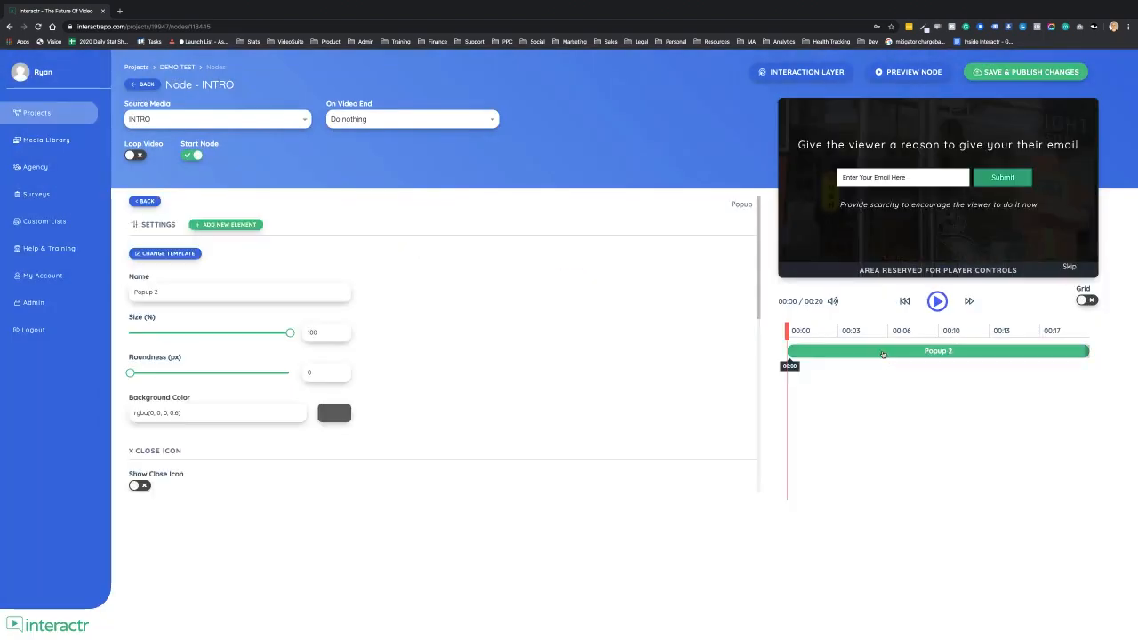
key(Delete)
click(551, 397)
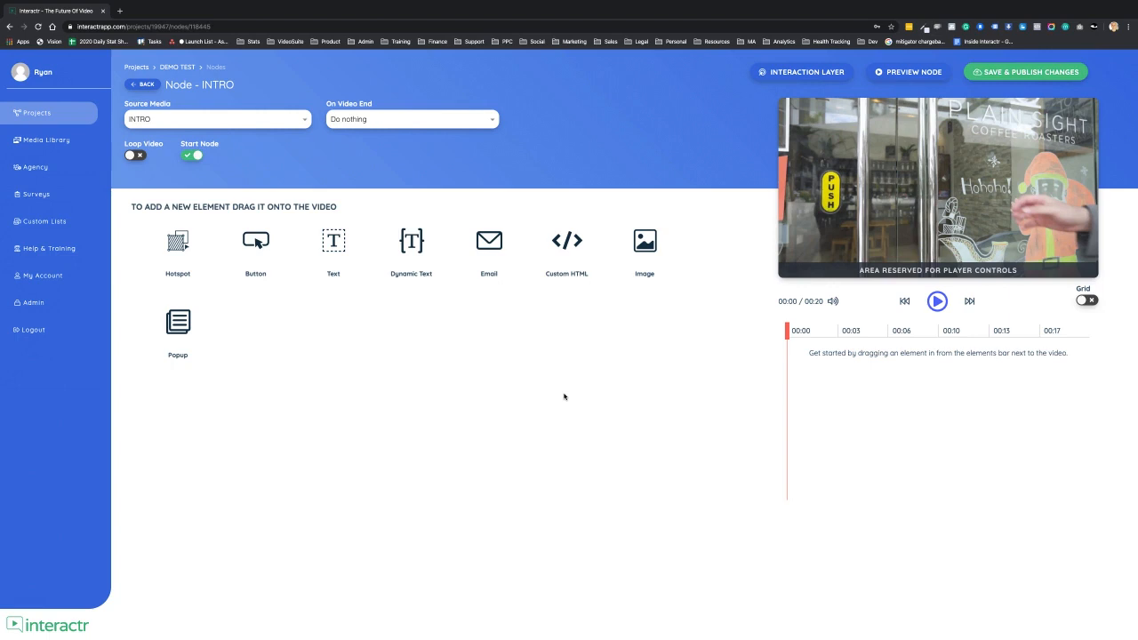
- Open the INTRO node's interaction layer settings, then return to the project canvas
click(809, 72)
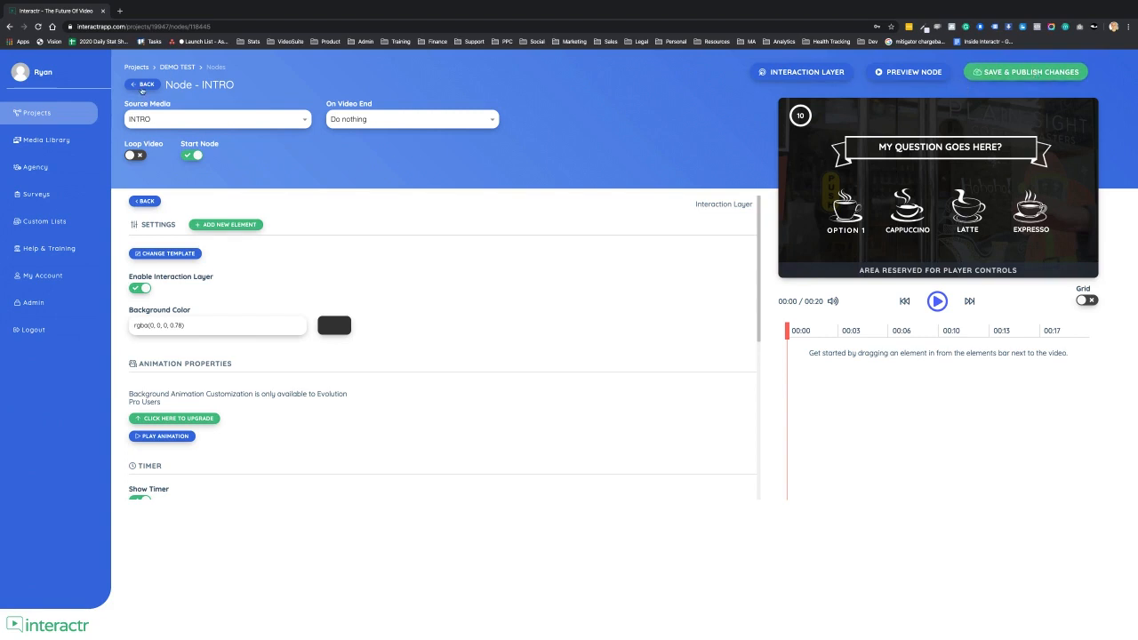
click(142, 85)
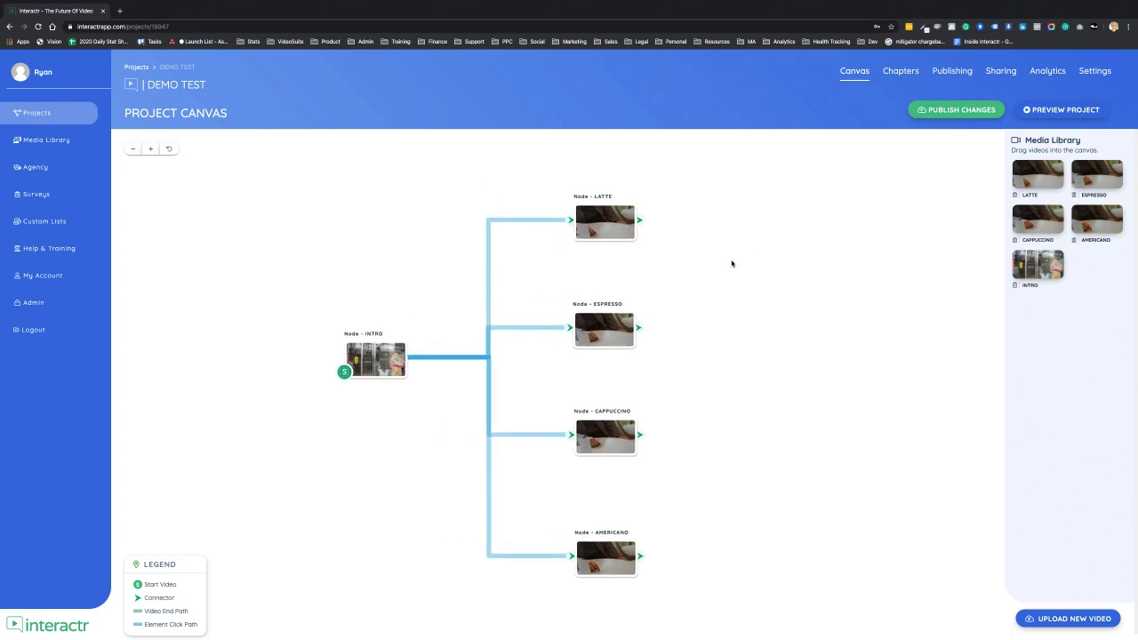
drag(624, 229, 625, 224)
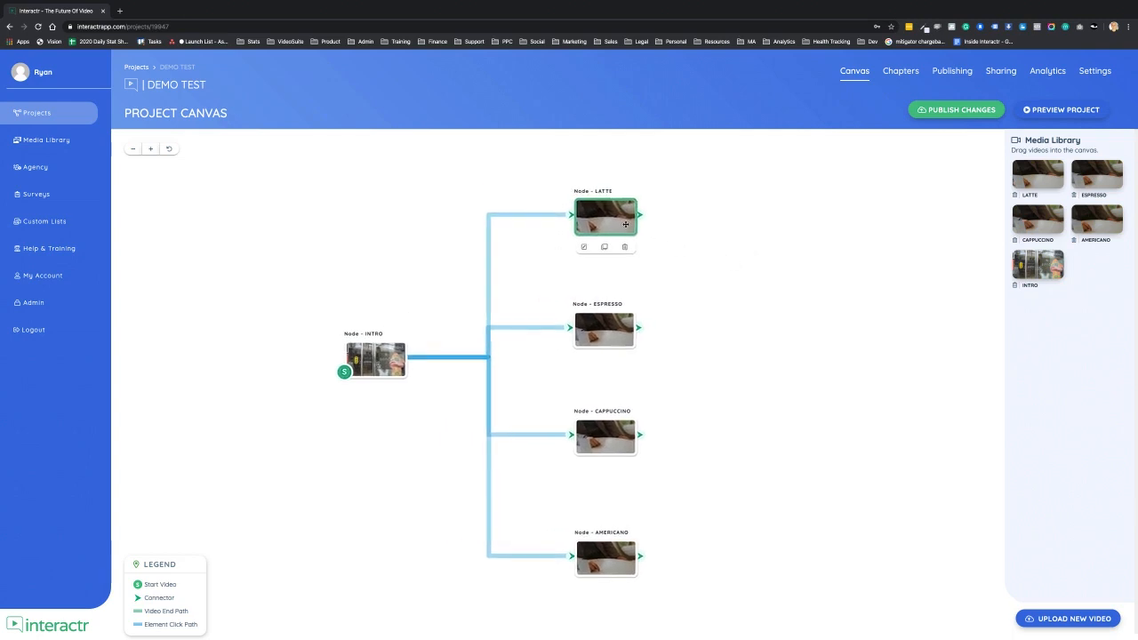
drag(744, 246, 735, 233)
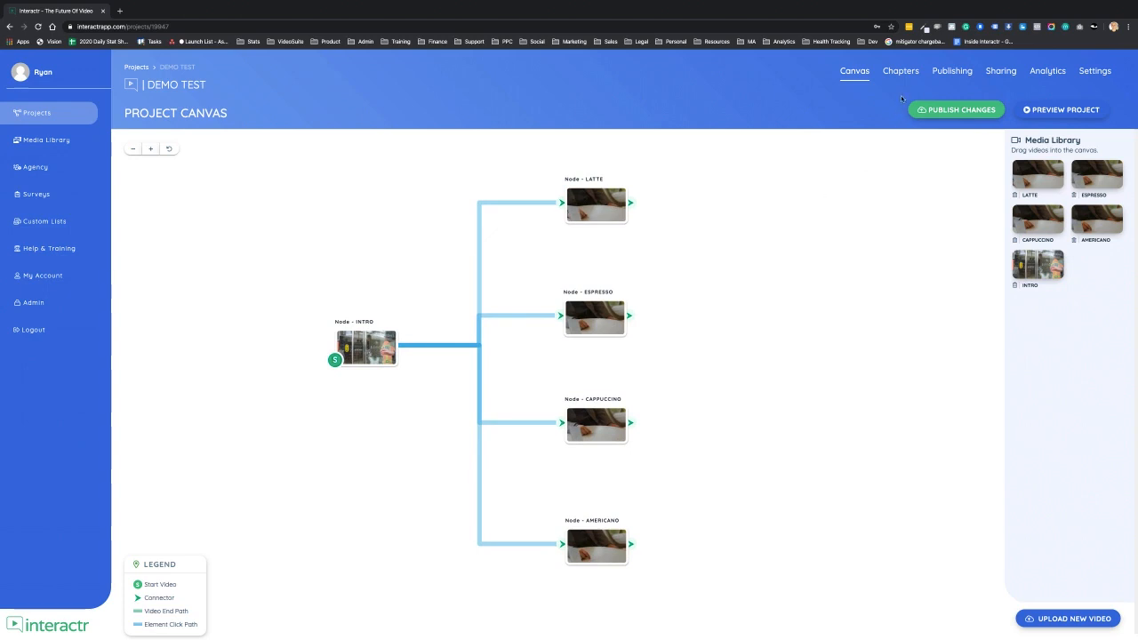
- Review the project's publishing page, its embed code and player settings
click(952, 71)
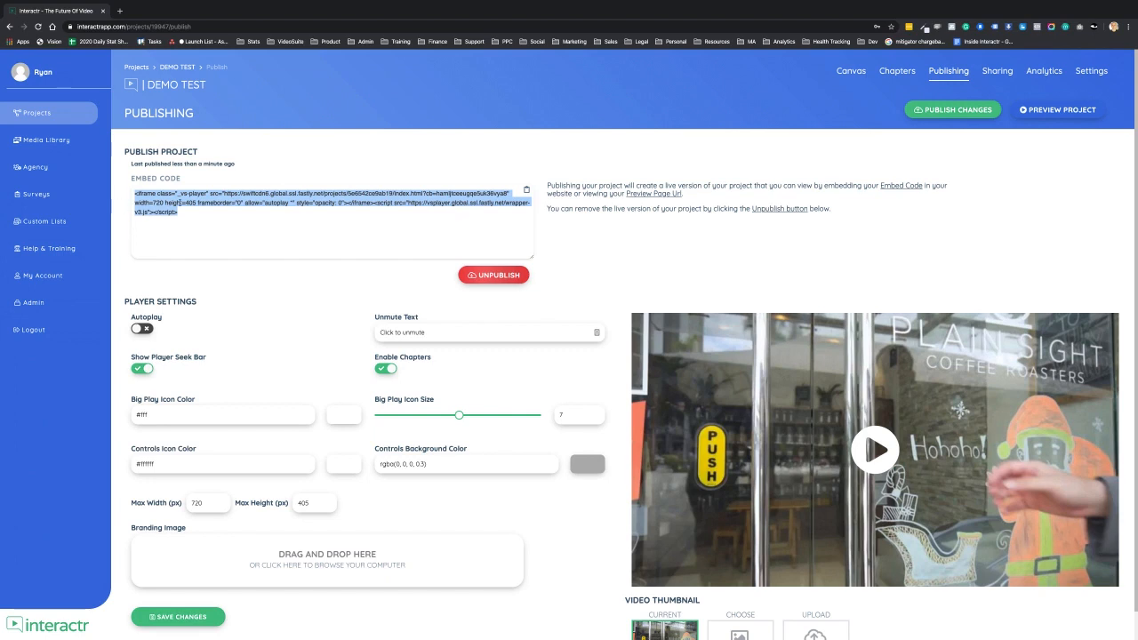
drag(179, 211, 130, 194)
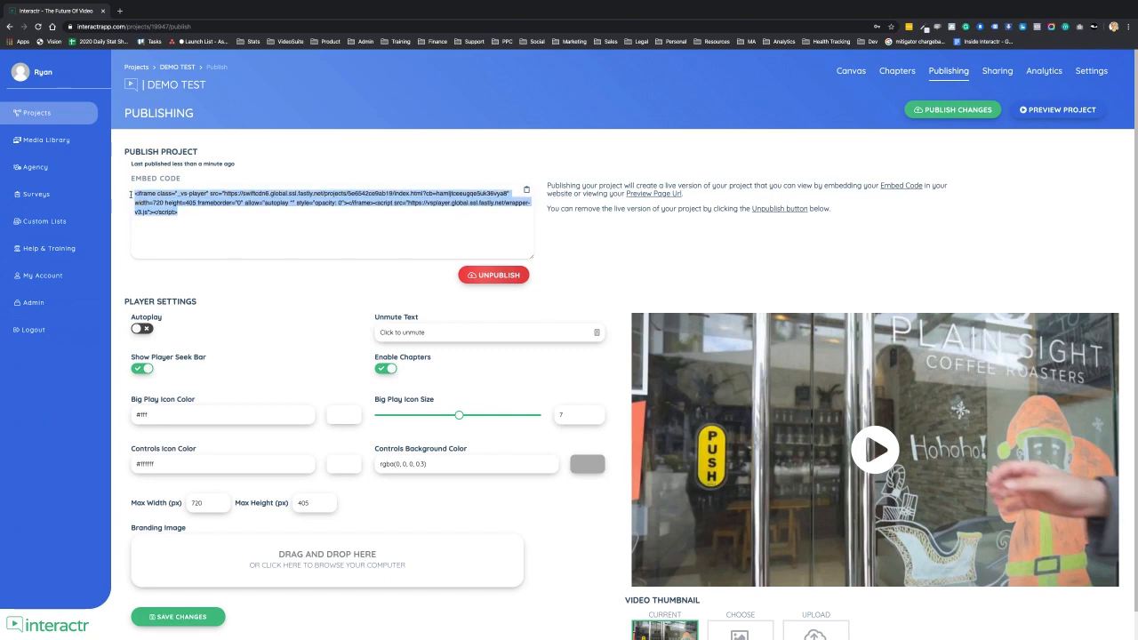
click(185, 212)
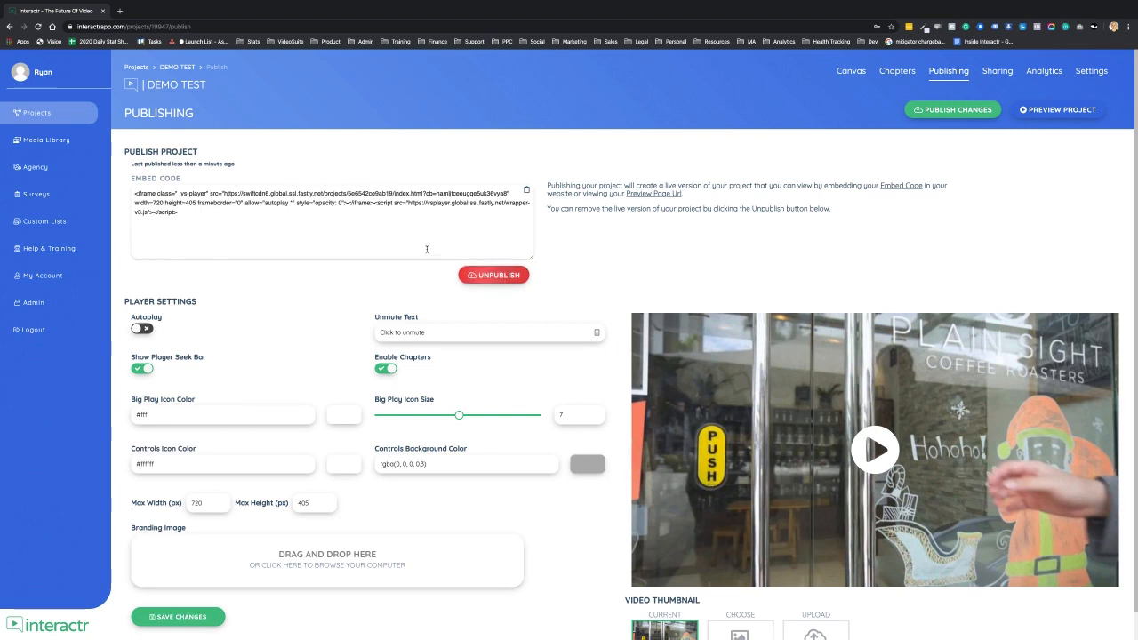
scroll(439, 255, down, 1)
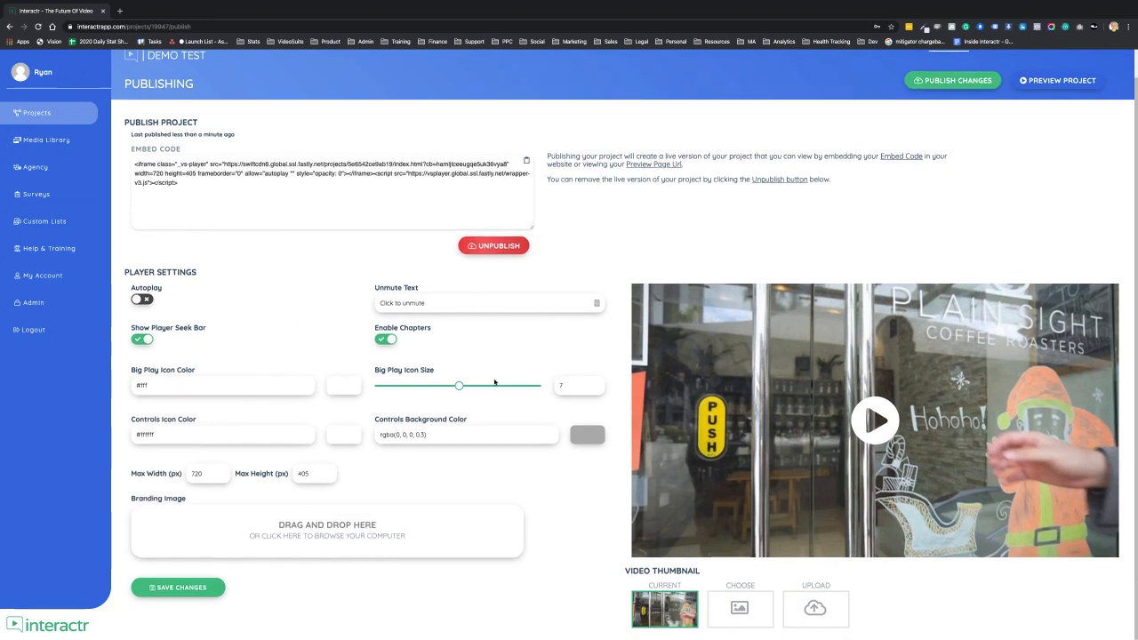
scroll(607, 326, up, 1)
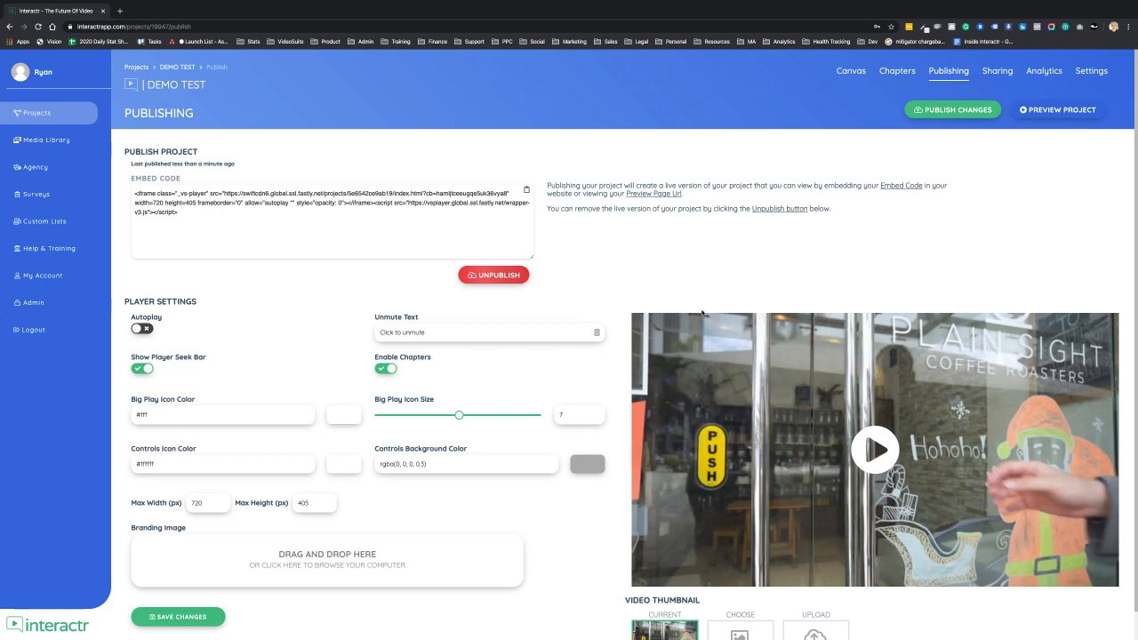
- Open the project's share page link, play the video and choose Cappuccino from the menu, then close the tab
click(994, 71)
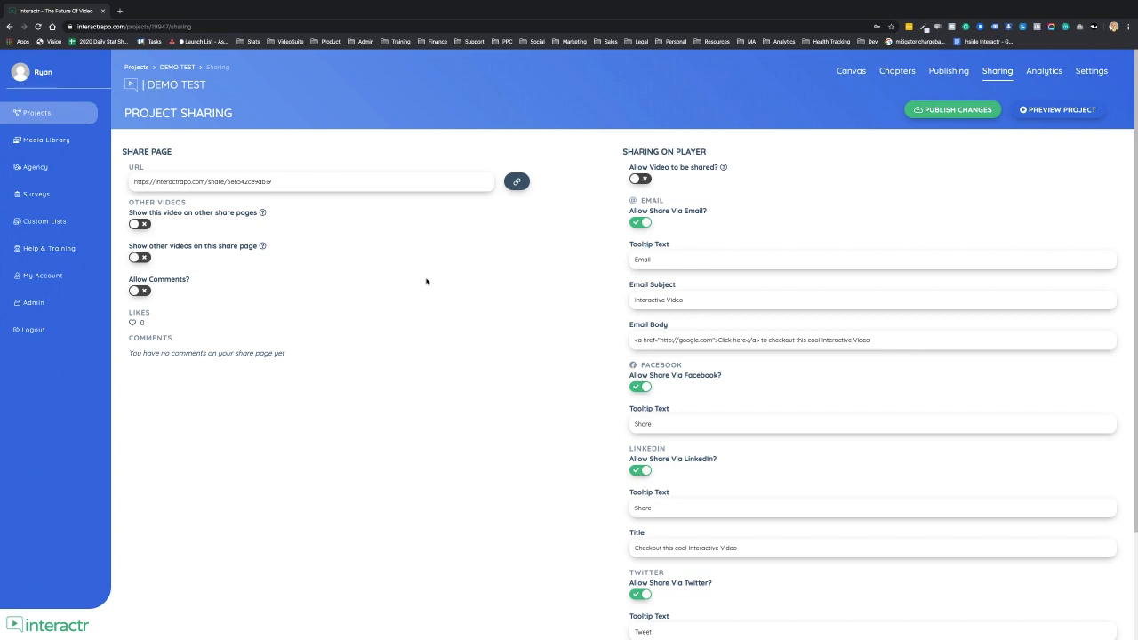
click(512, 185)
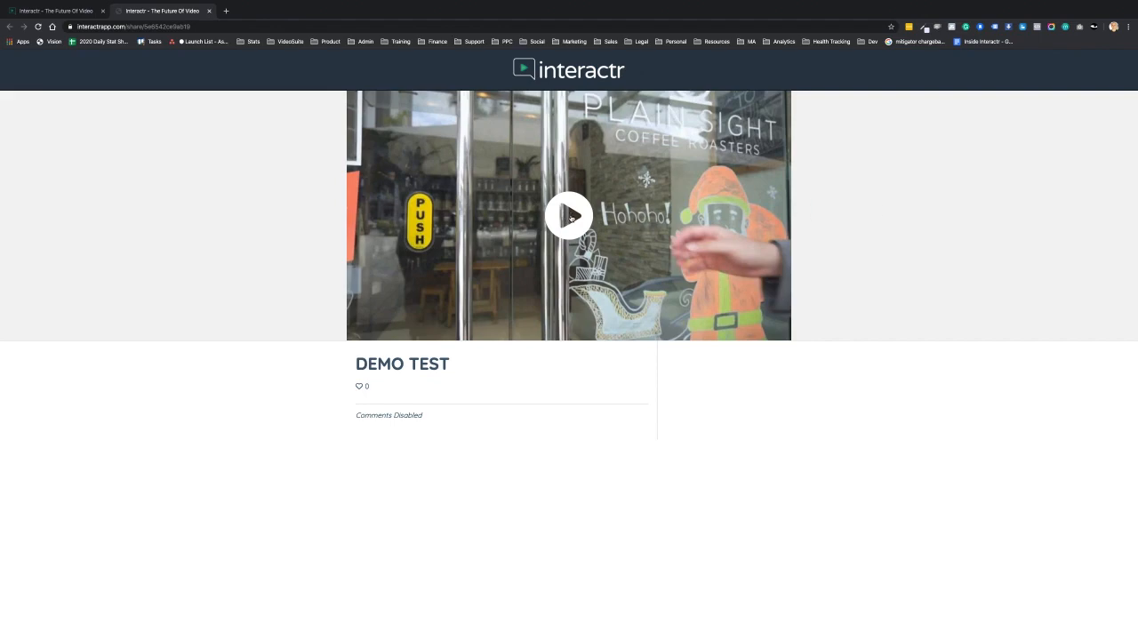
click(571, 218)
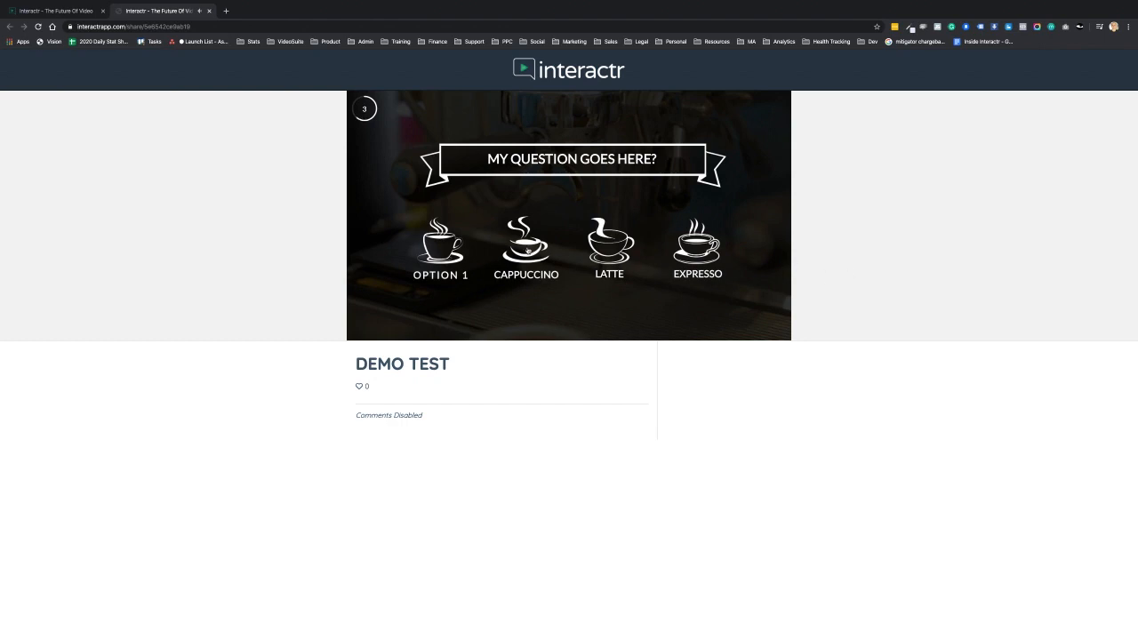
click(528, 249)
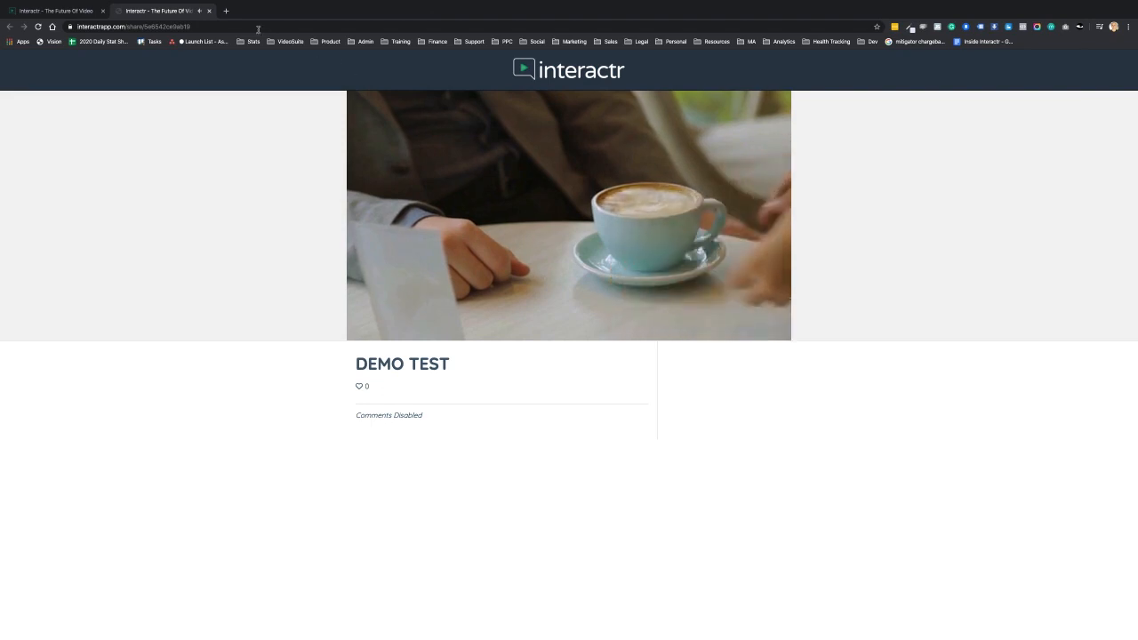
click(208, 10)
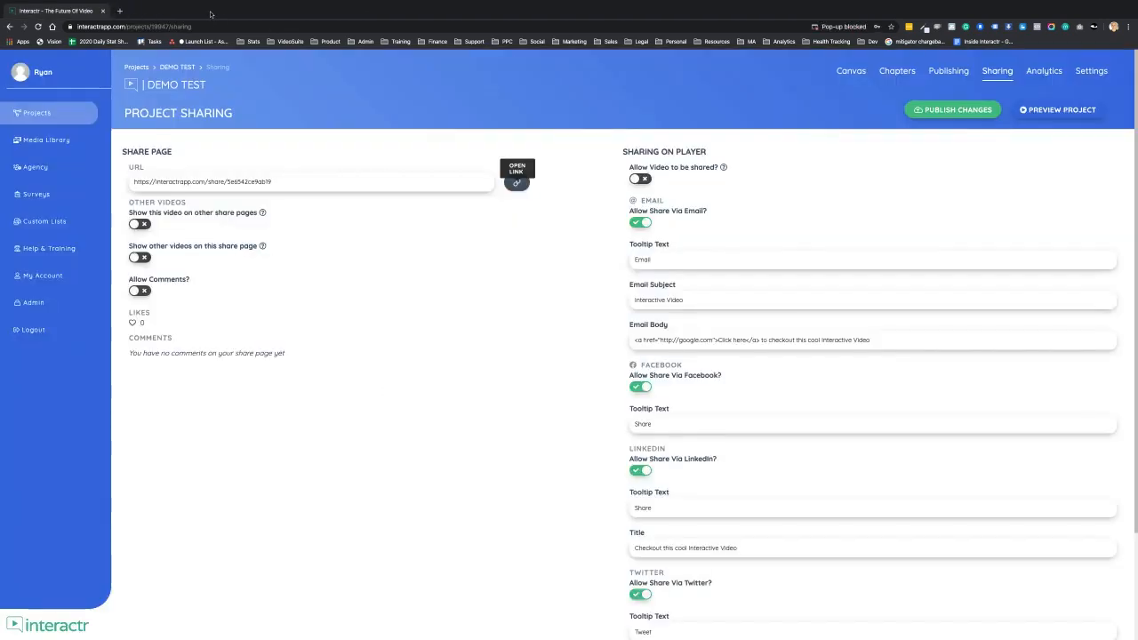
- Browse the project's Analytics and Settings pages, then return to the canvas
click(1045, 73)
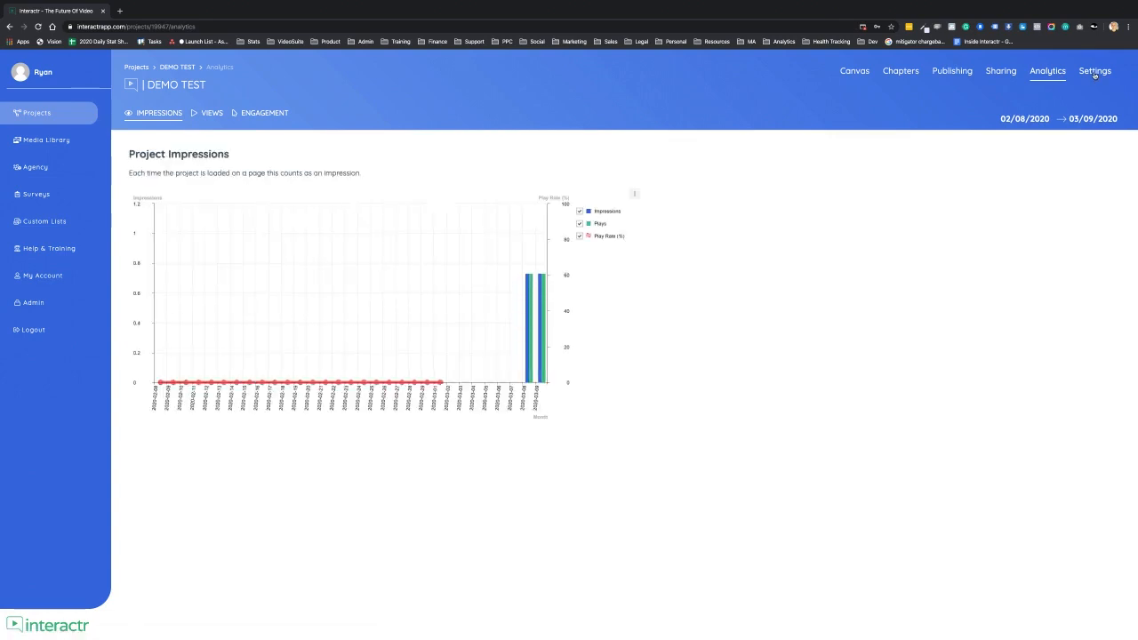
click(1094, 73)
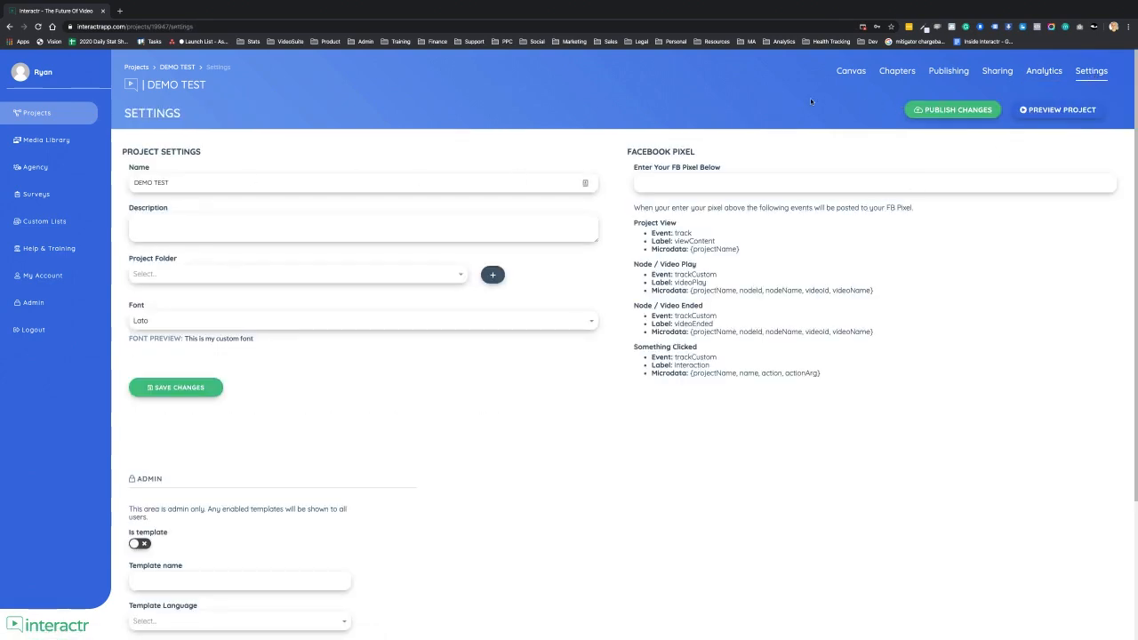
click(849, 71)
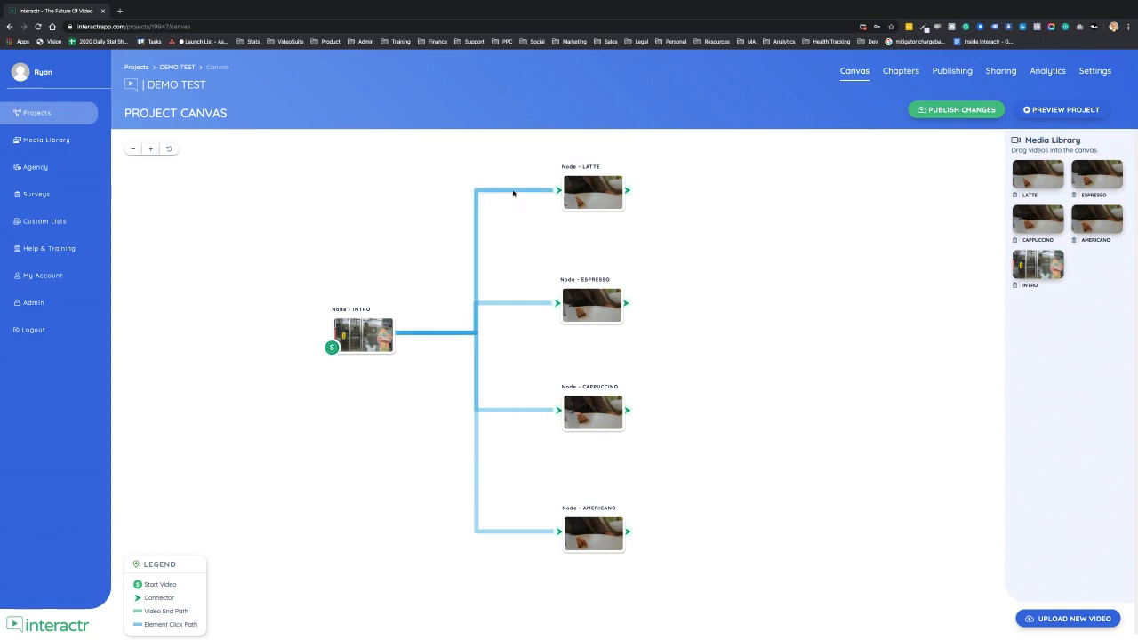
- Remove the click paths linking INTRO to the Espresso, Latte, Cappuccino and Americano nodes
click(504, 304)
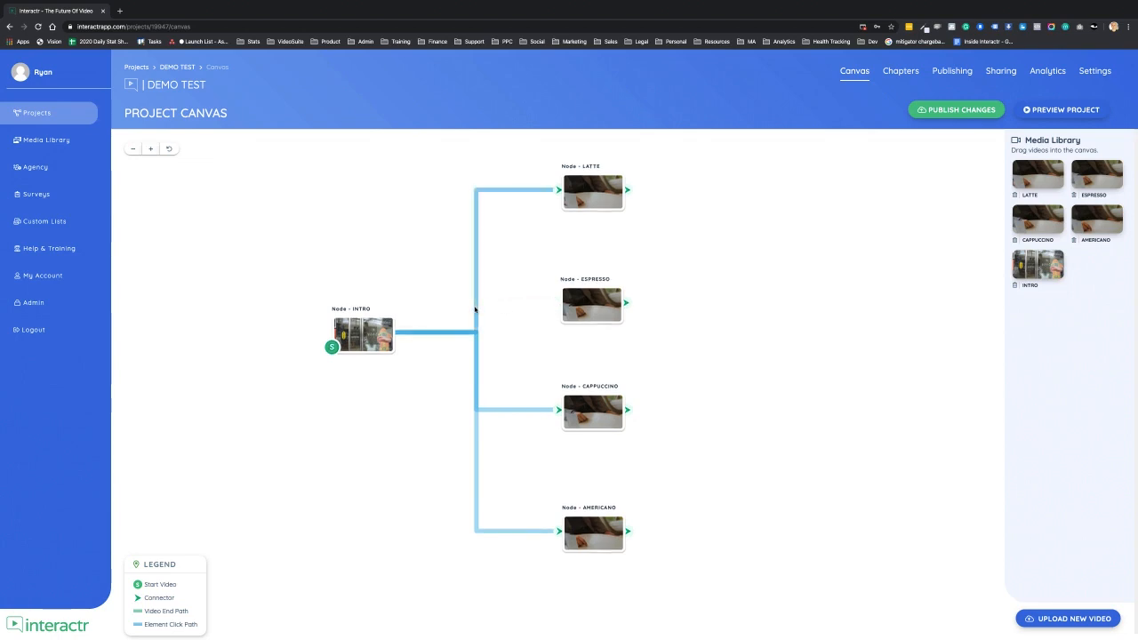
click(475, 310)
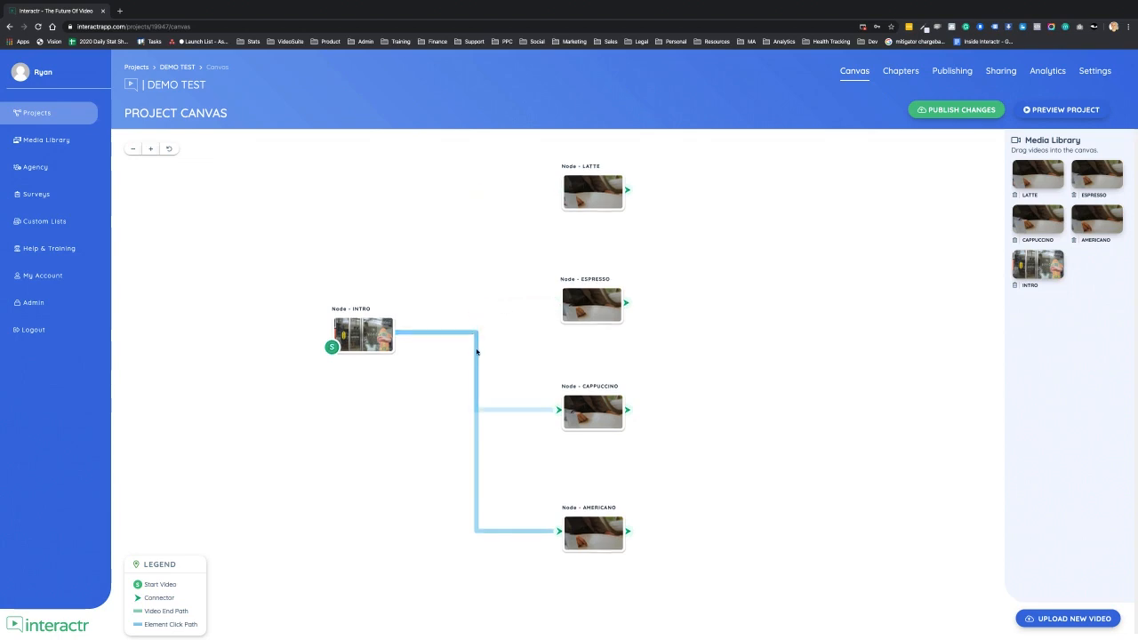
click(505, 411)
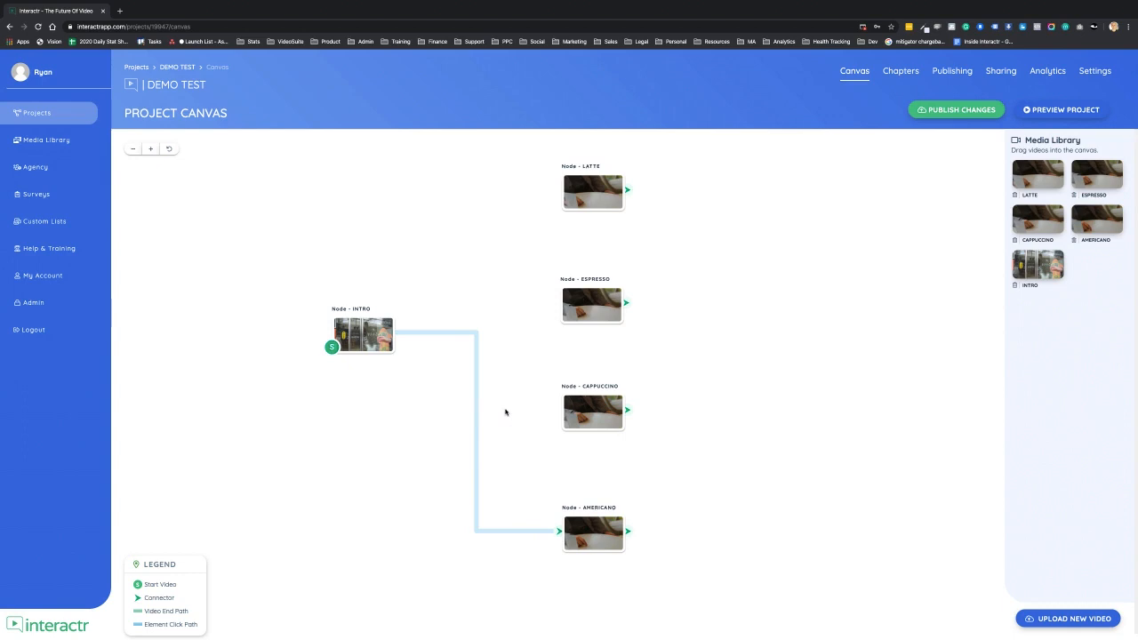
click(508, 531)
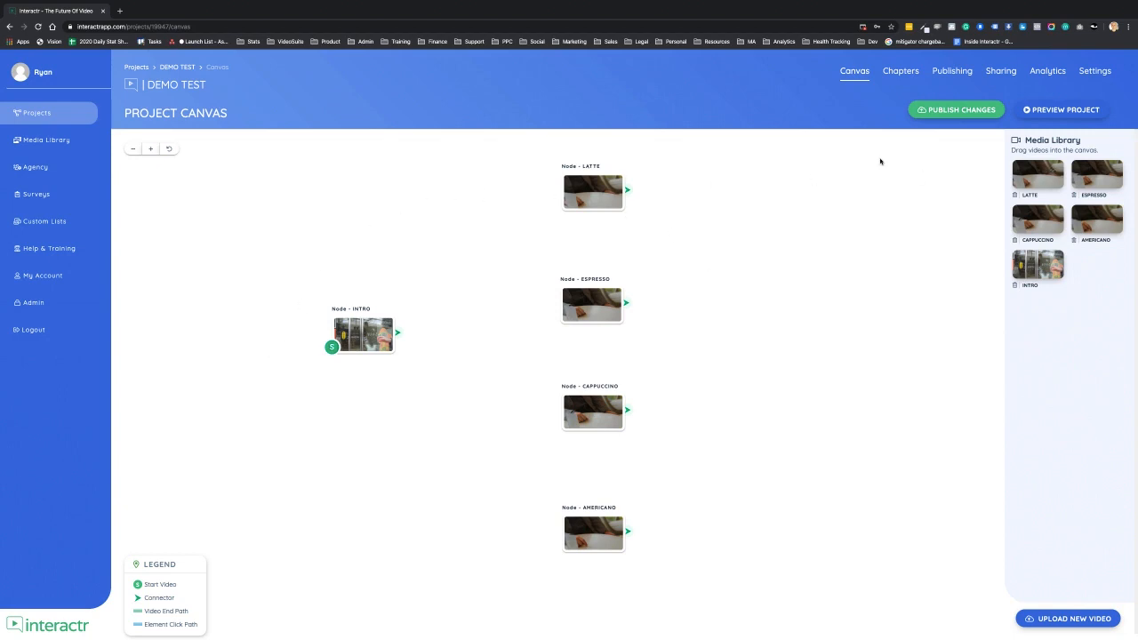
- Turn on Use as Chapter for all five nodes and publish the changes
click(903, 73)
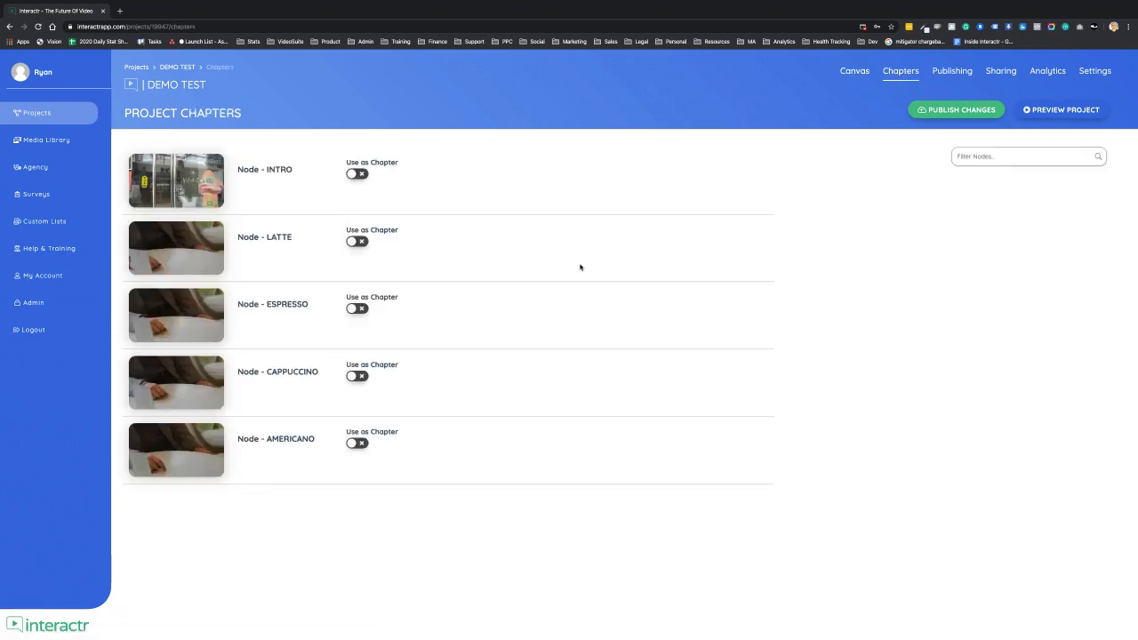
click(357, 174)
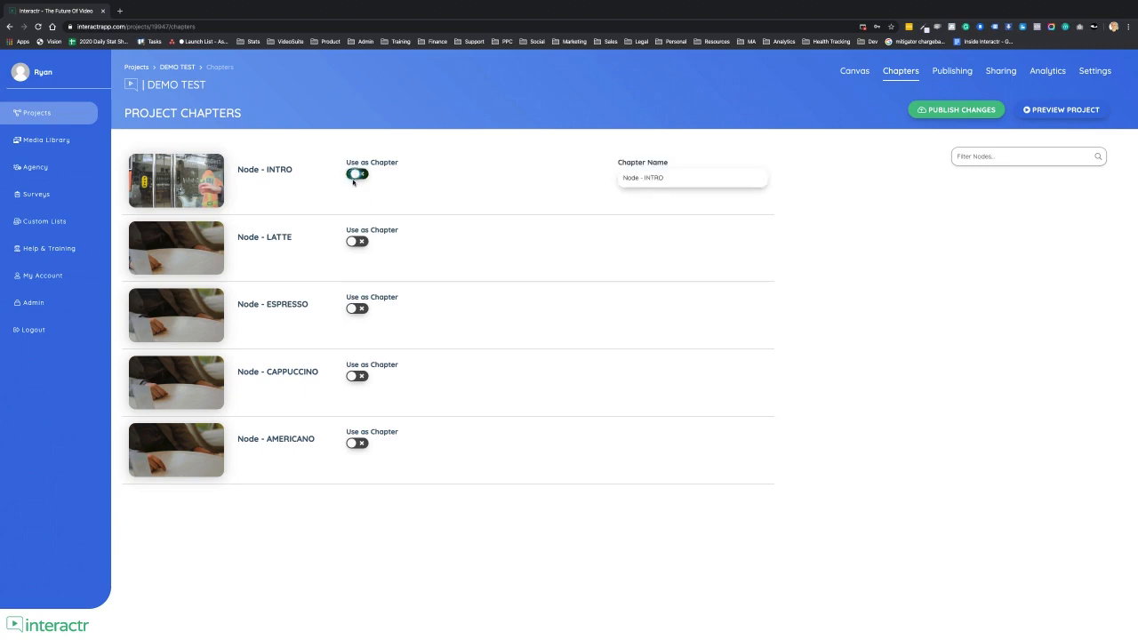
click(352, 241)
click(354, 308)
click(354, 376)
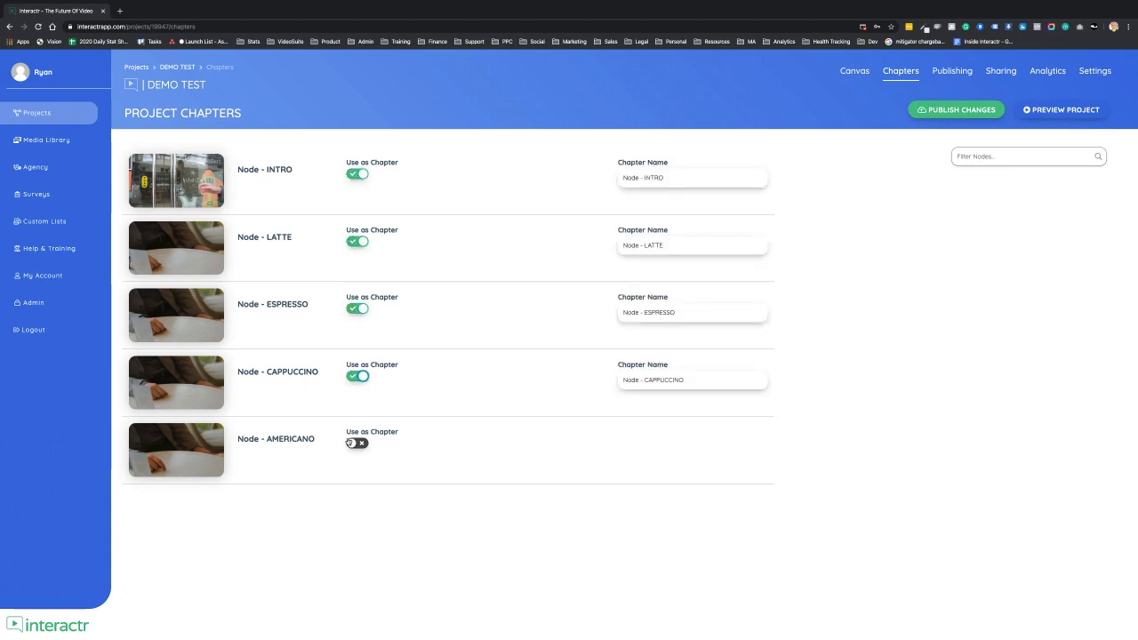
click(352, 443)
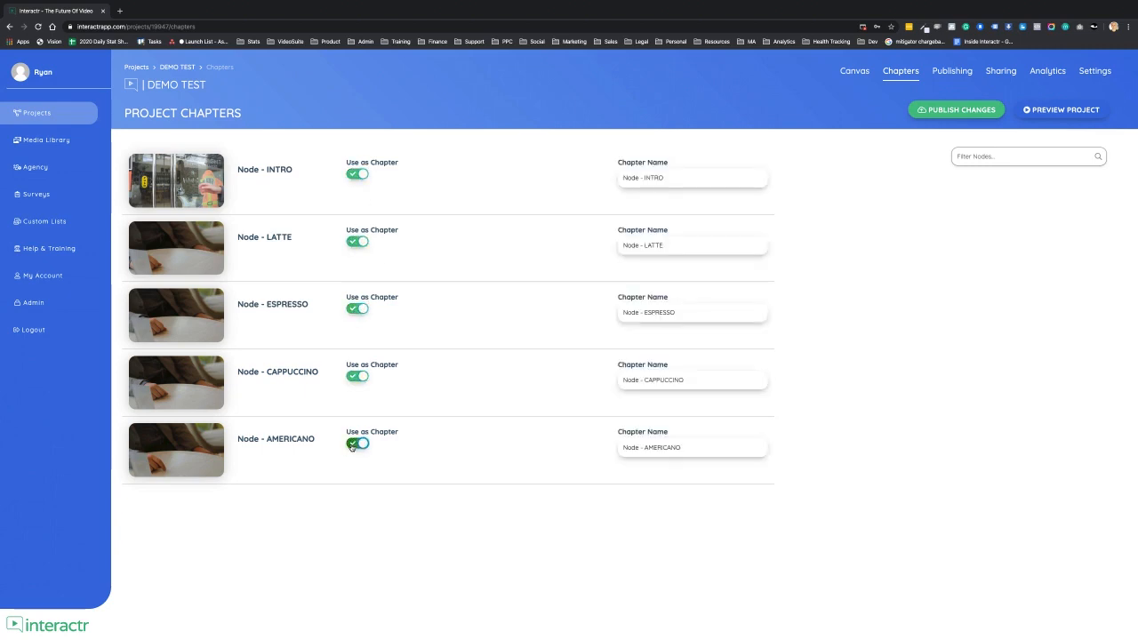
click(955, 116)
- Play the video in the publishing preview and jump to the Americano chapter
click(954, 71)
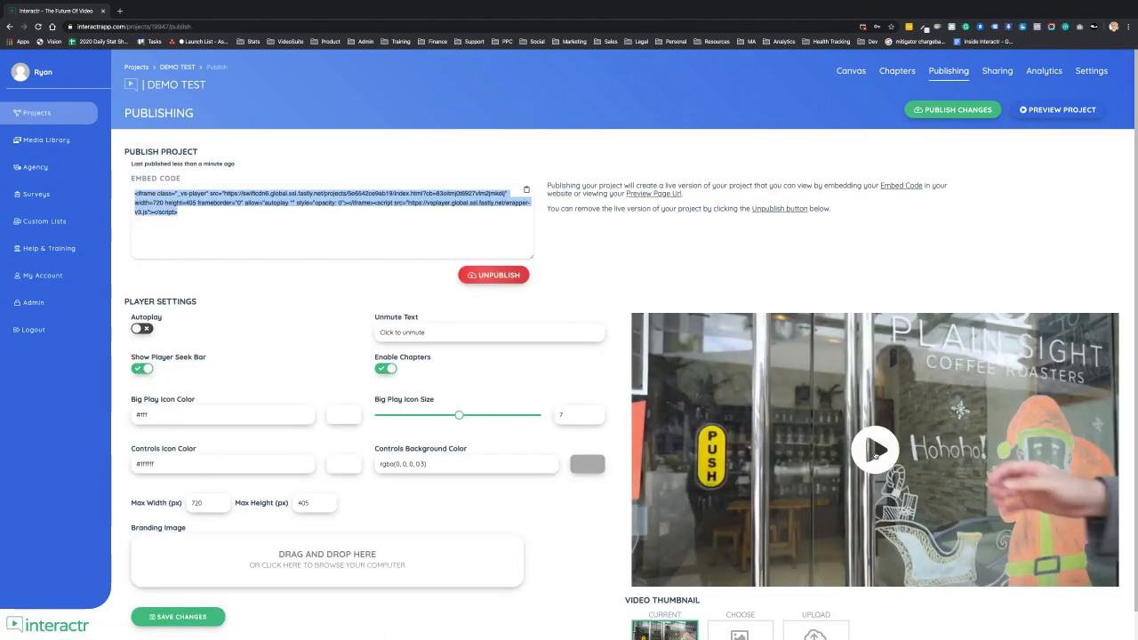
click(874, 453)
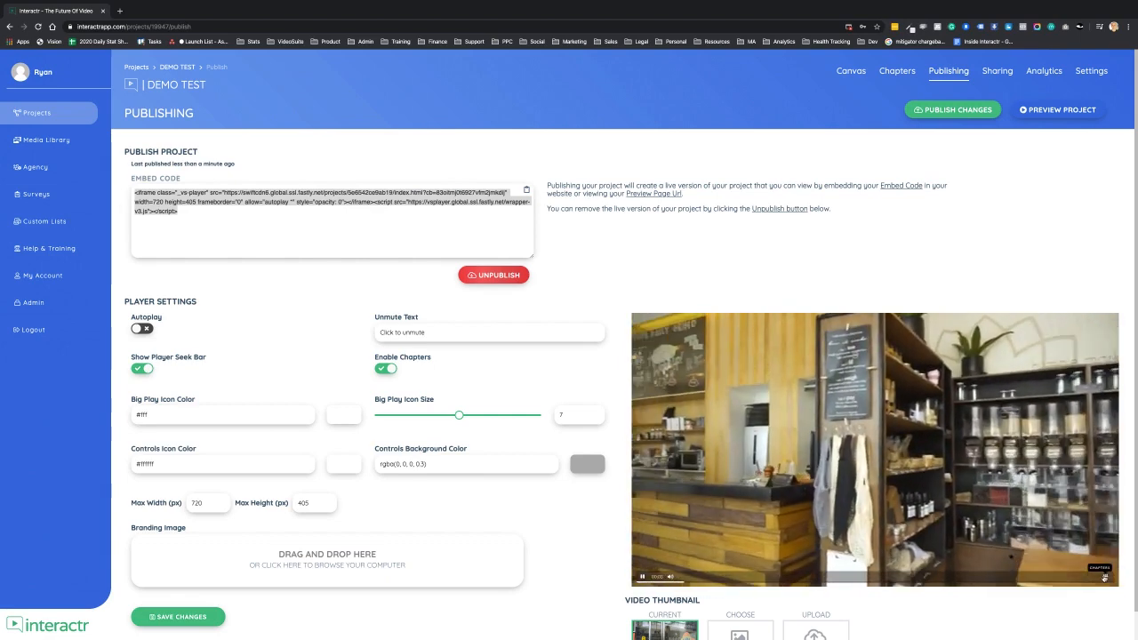
click(1106, 577)
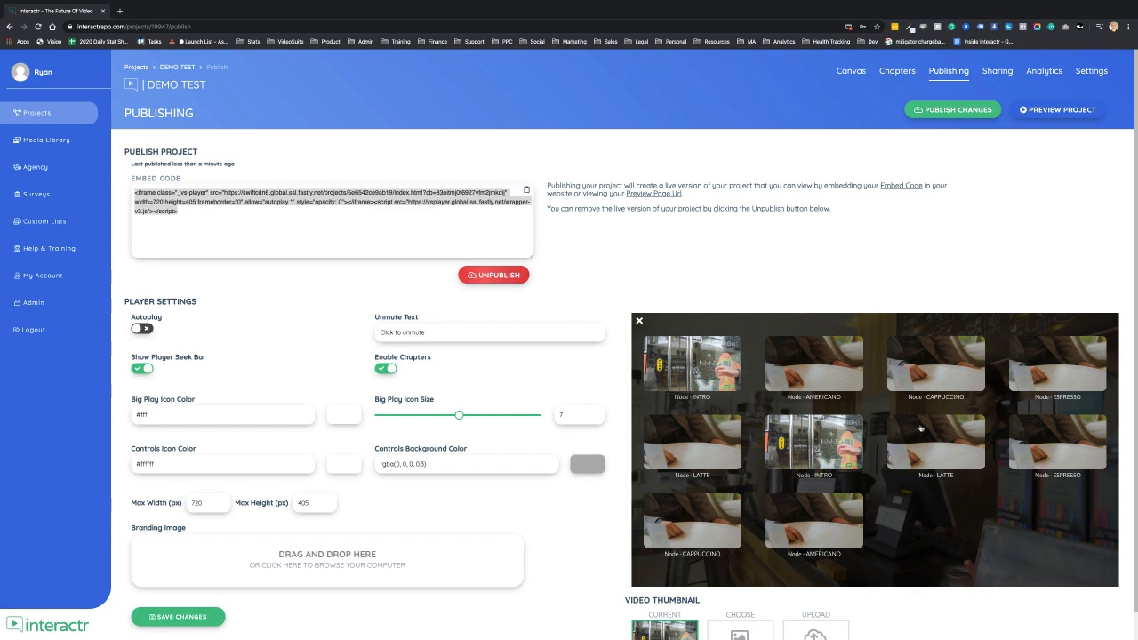
click(829, 374)
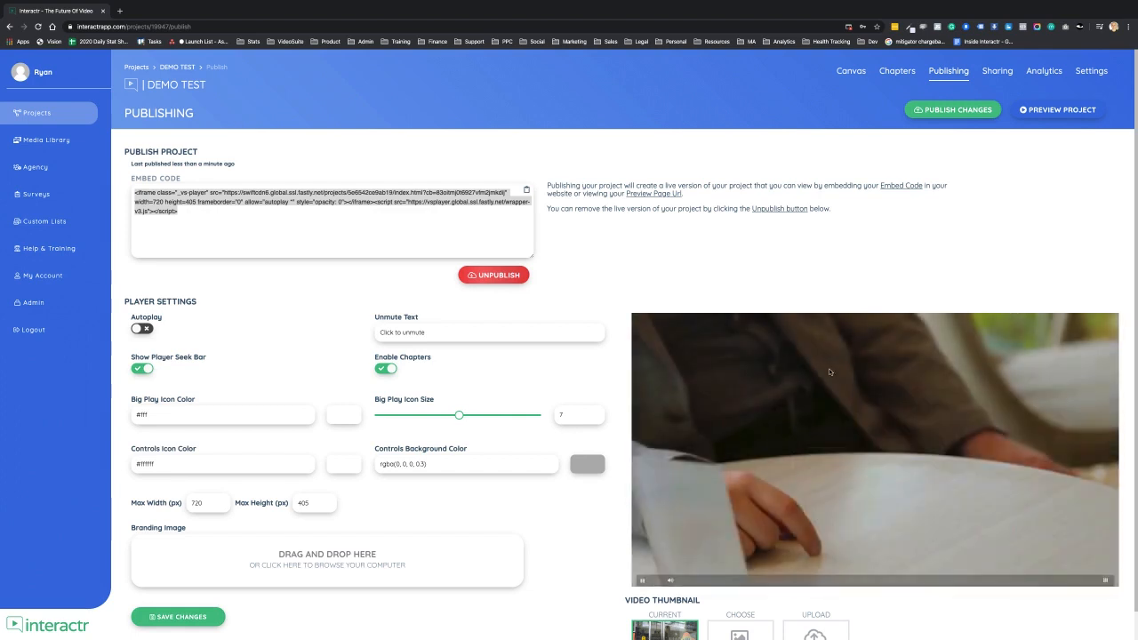
- Return to the project canvas and open the INTRO node's interaction layer
click(827, 459)
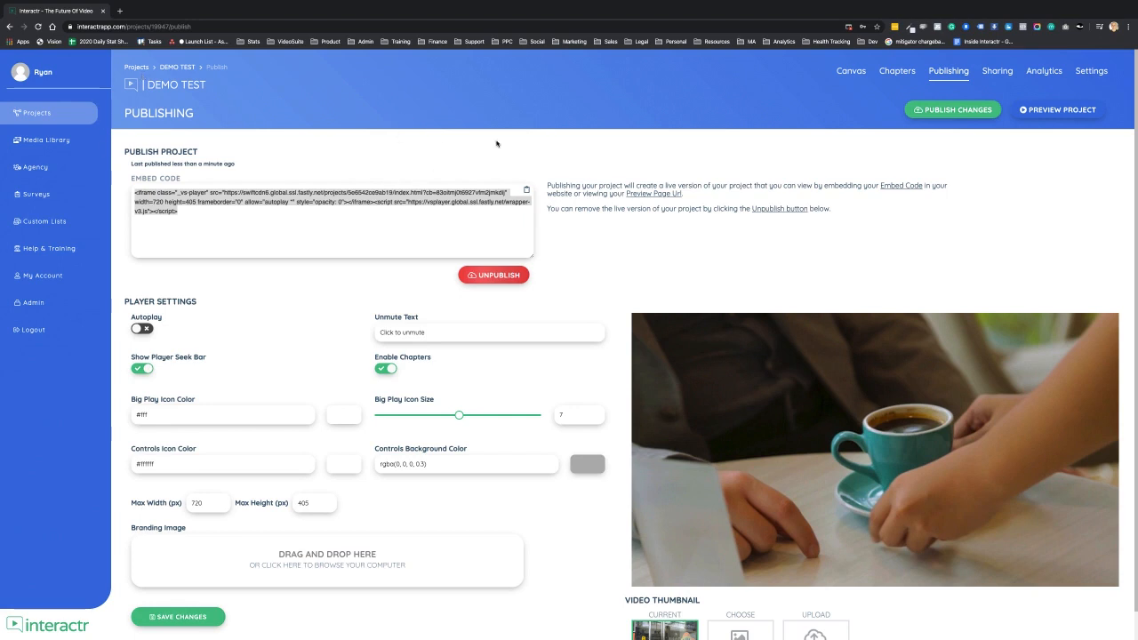
click(851, 71)
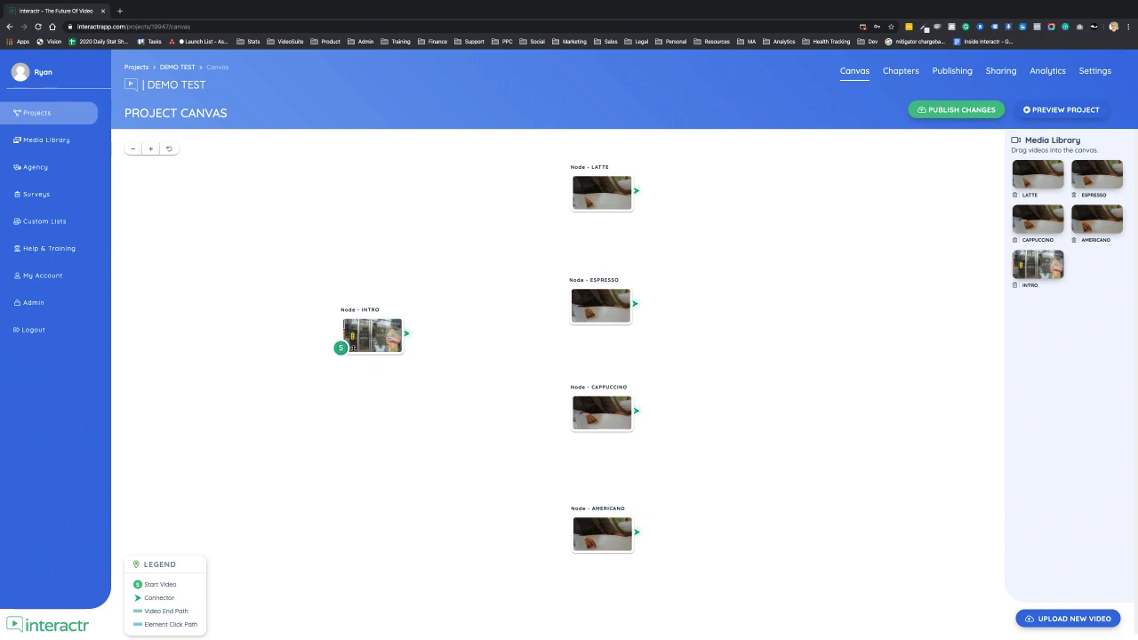
click(371, 335)
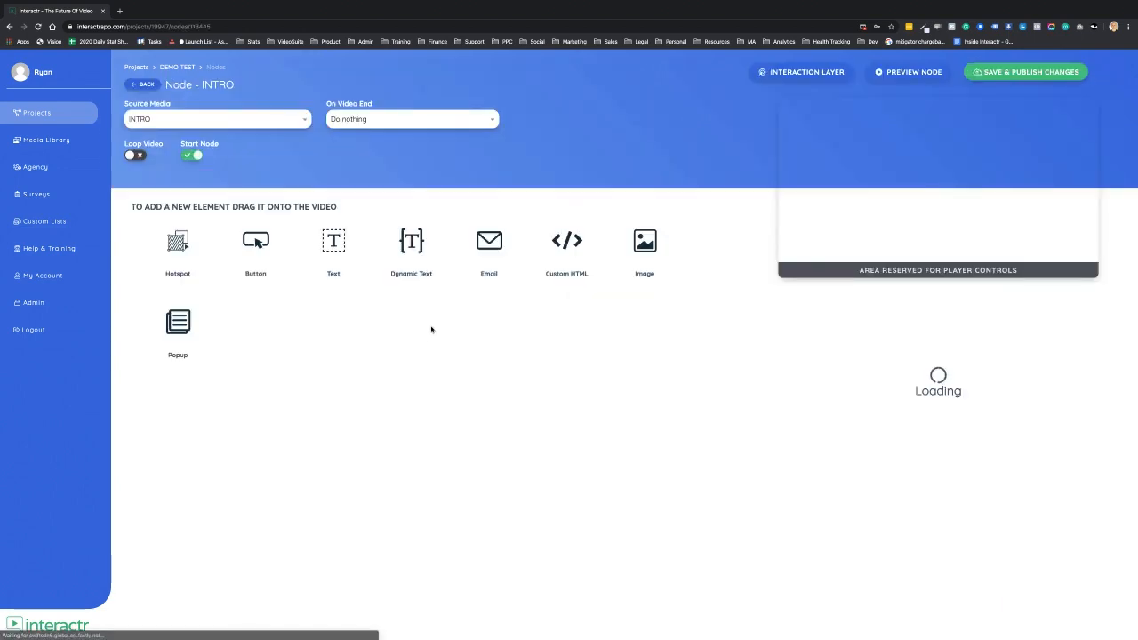
click(808, 75)
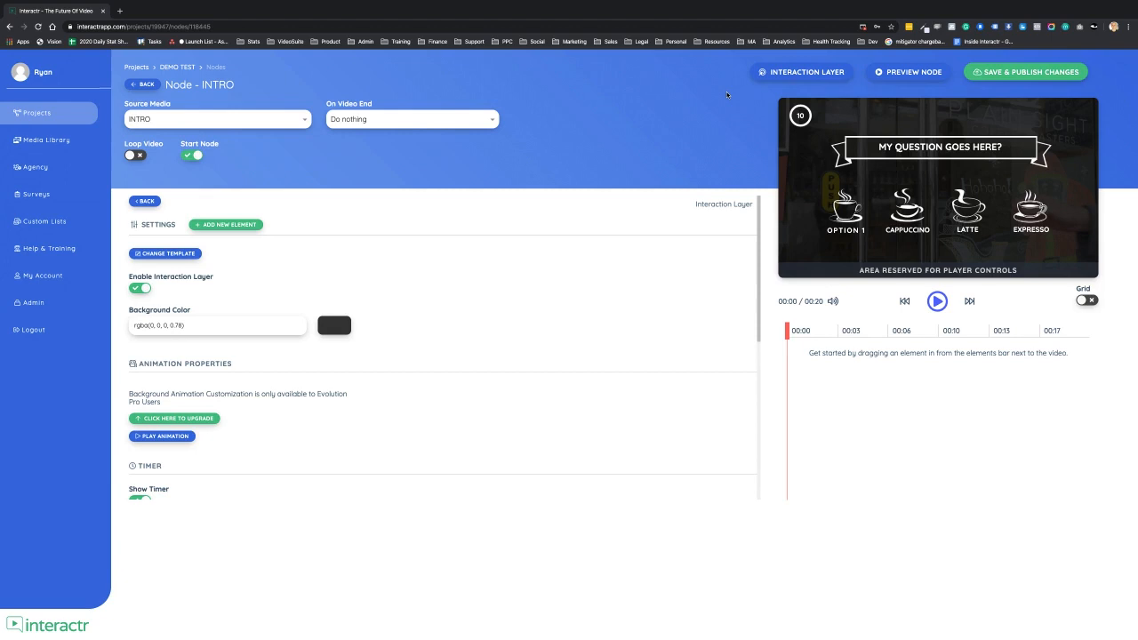
- Delete the EXPRESSO option element from the INTRO node's interaction layer
scroll(443, 355, down, 1)
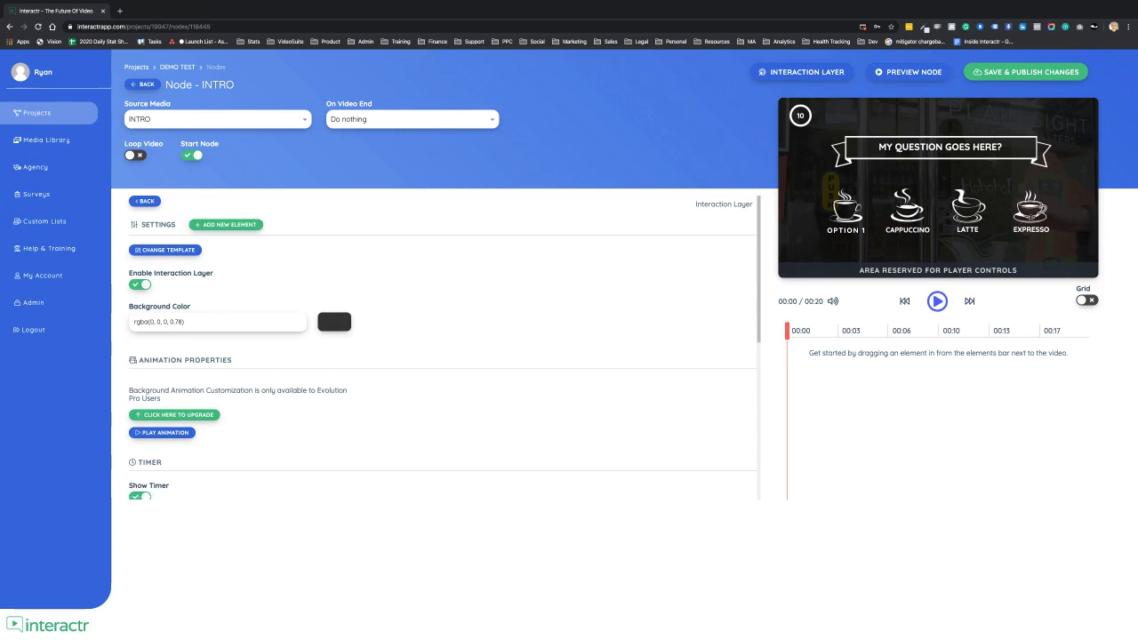
click(1030, 214)
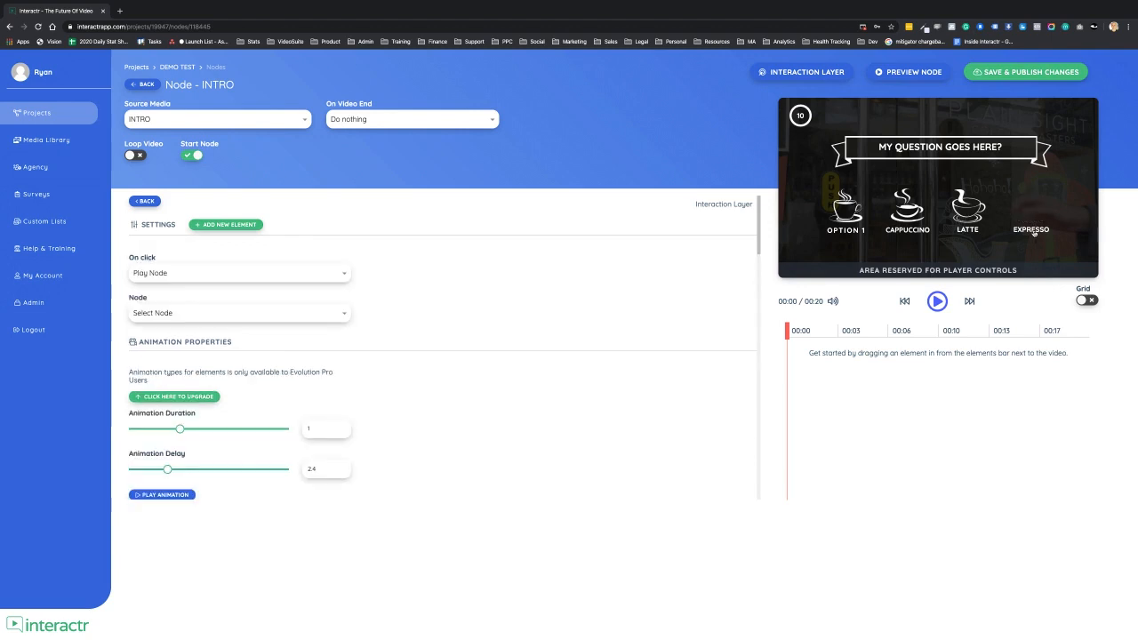
key(Delete)
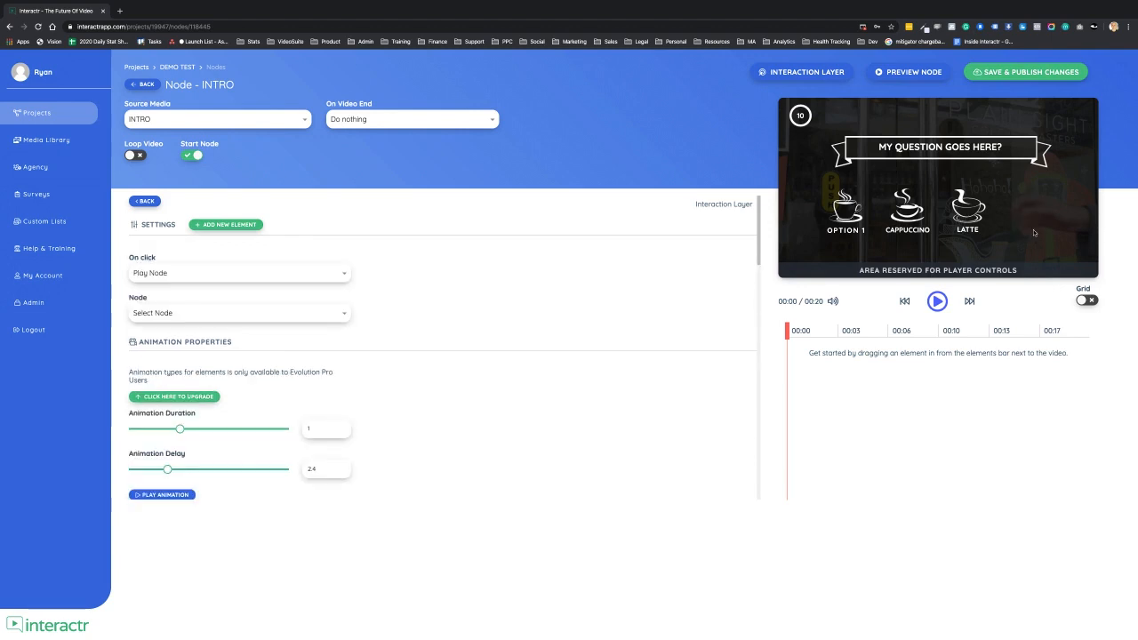